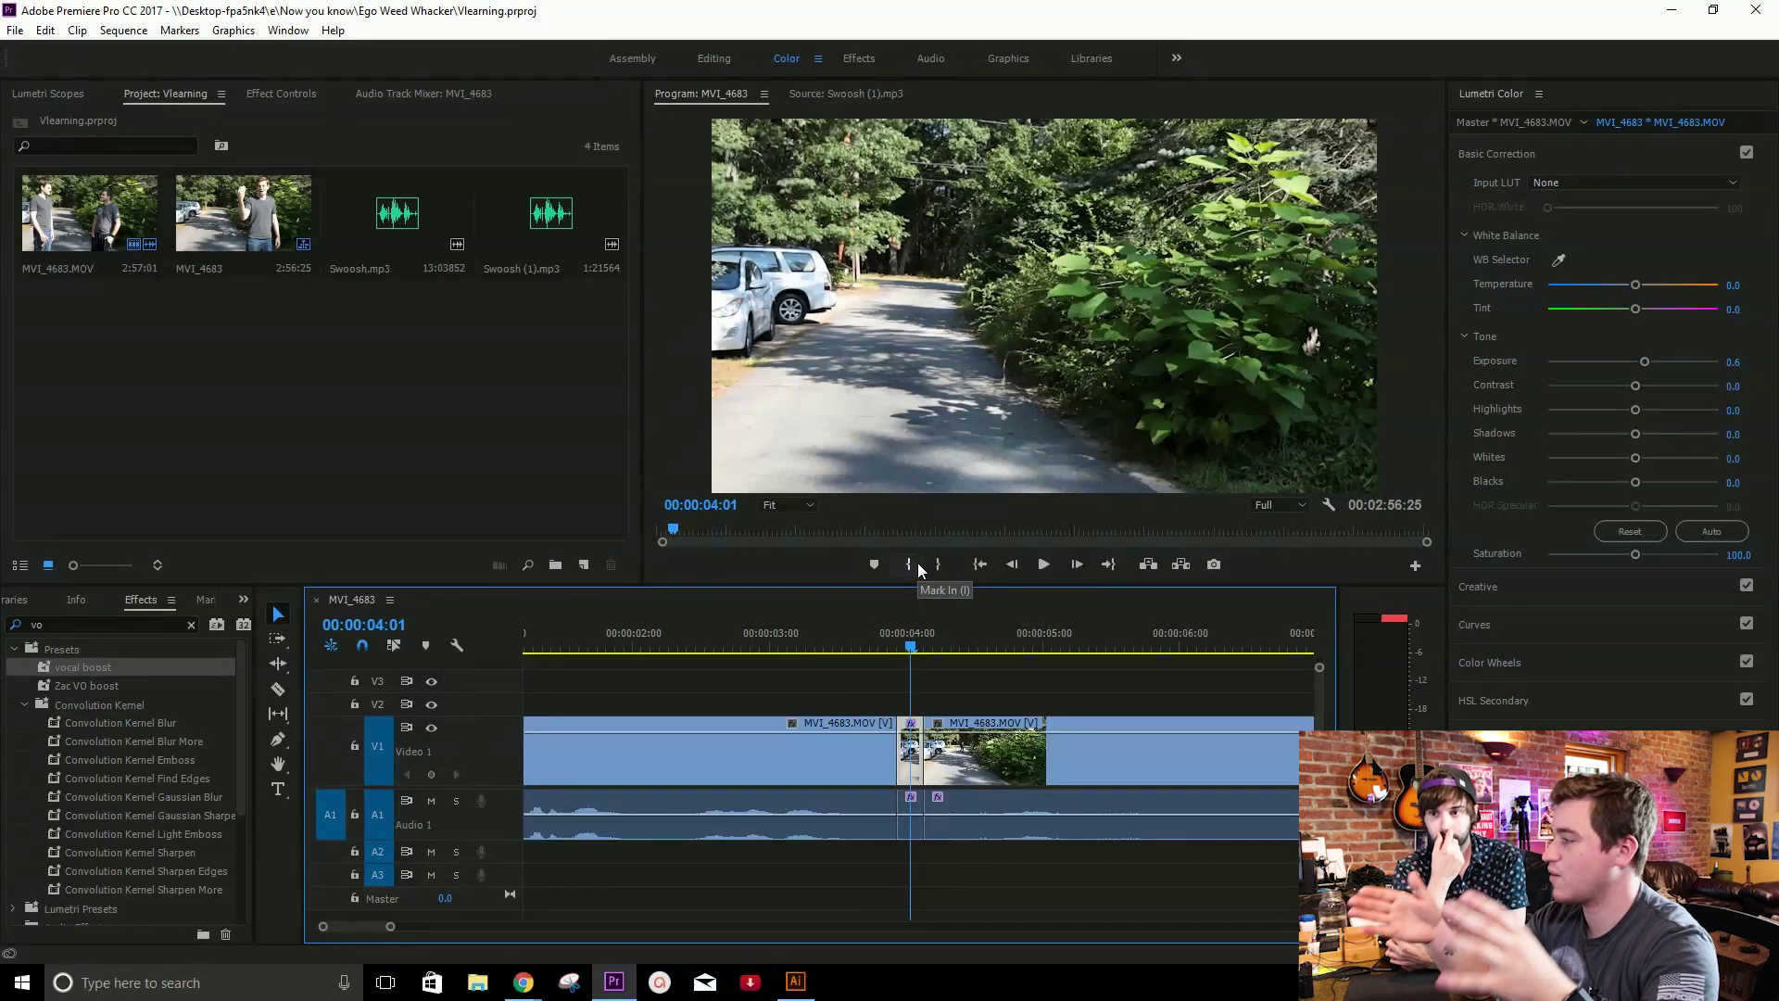
# Step through the frames around the 00:00:04:00 cut to compare the empty-road clip with the clips on either side.
pyautogui.moveTo(912, 648); pyautogui.dragTo(931, 646)
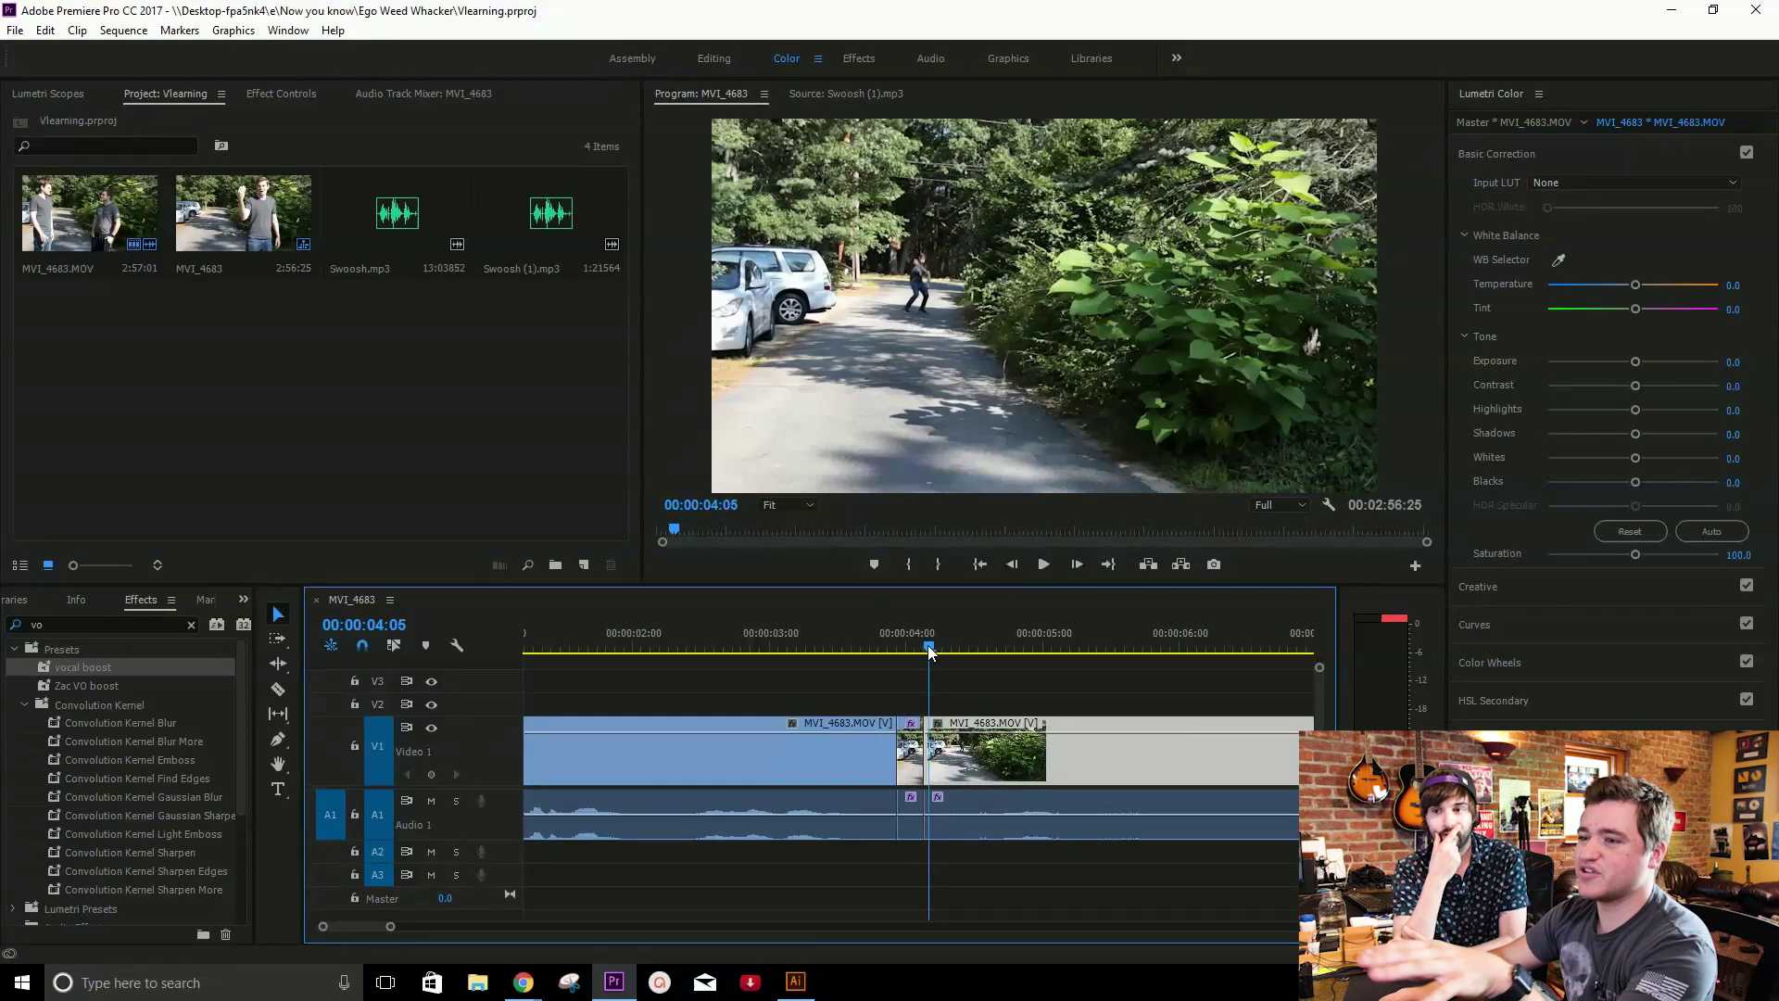
pyautogui.scroll(-2, 834, 732)
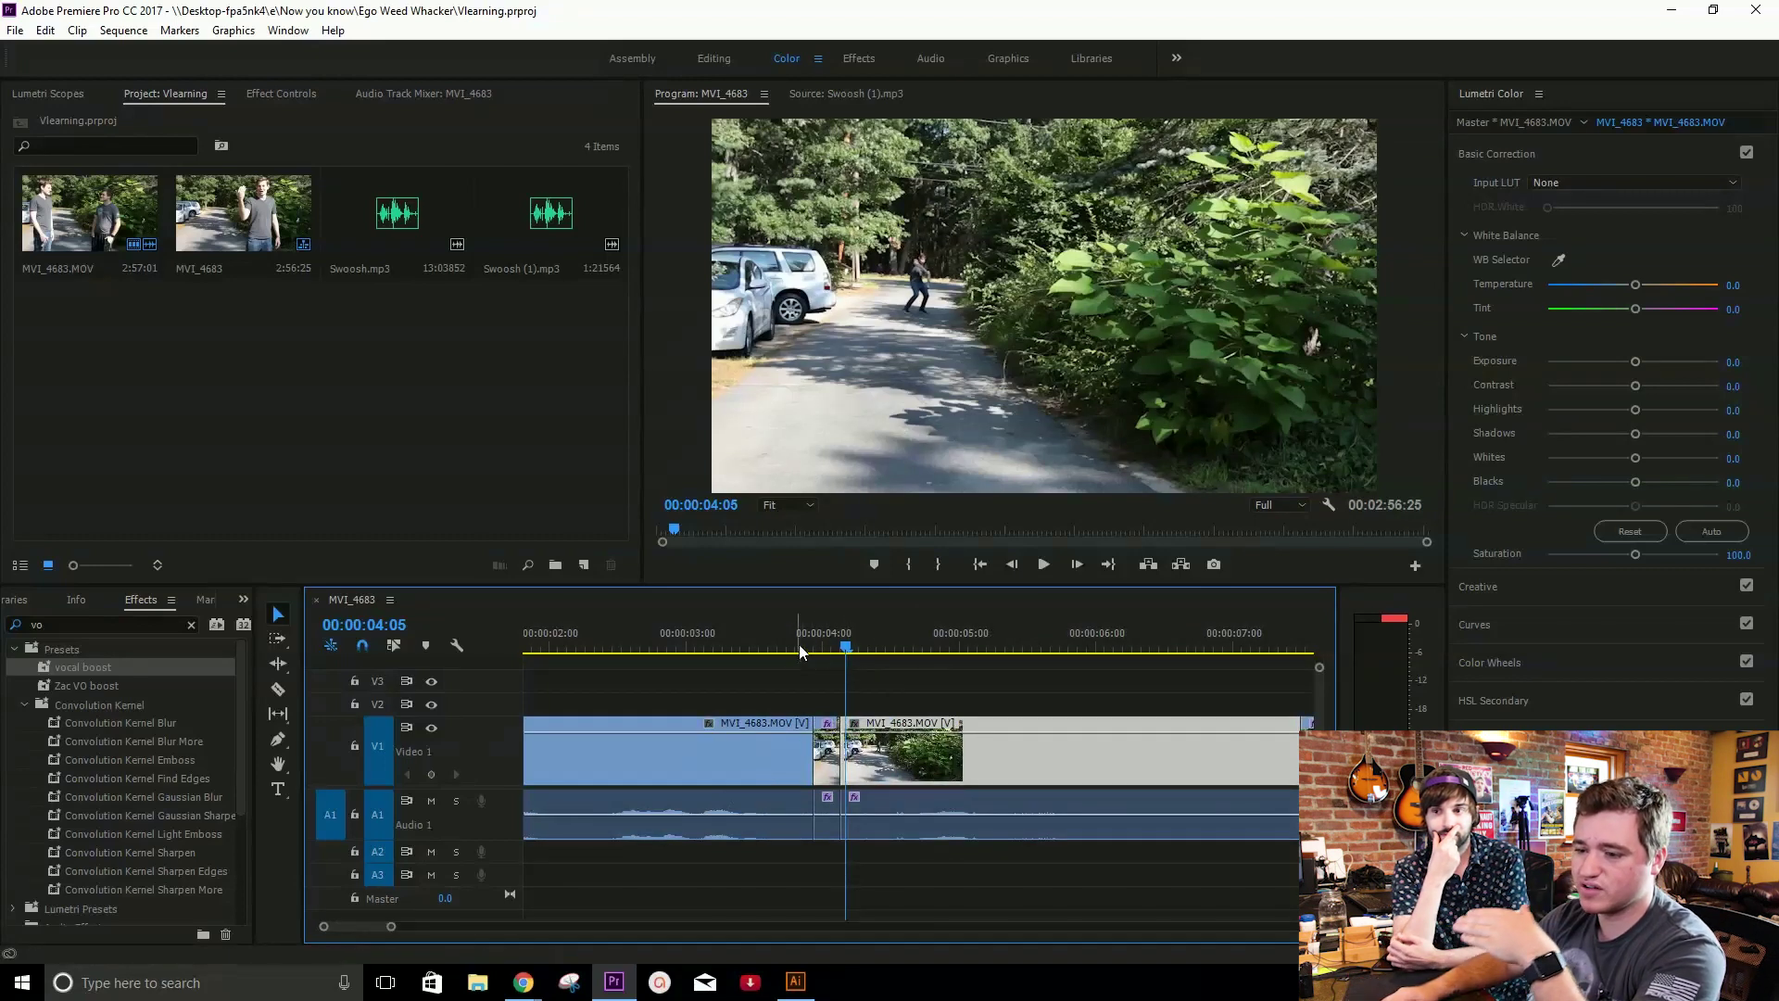
pyautogui.moveTo(816, 638); pyautogui.dragTo(830, 645)
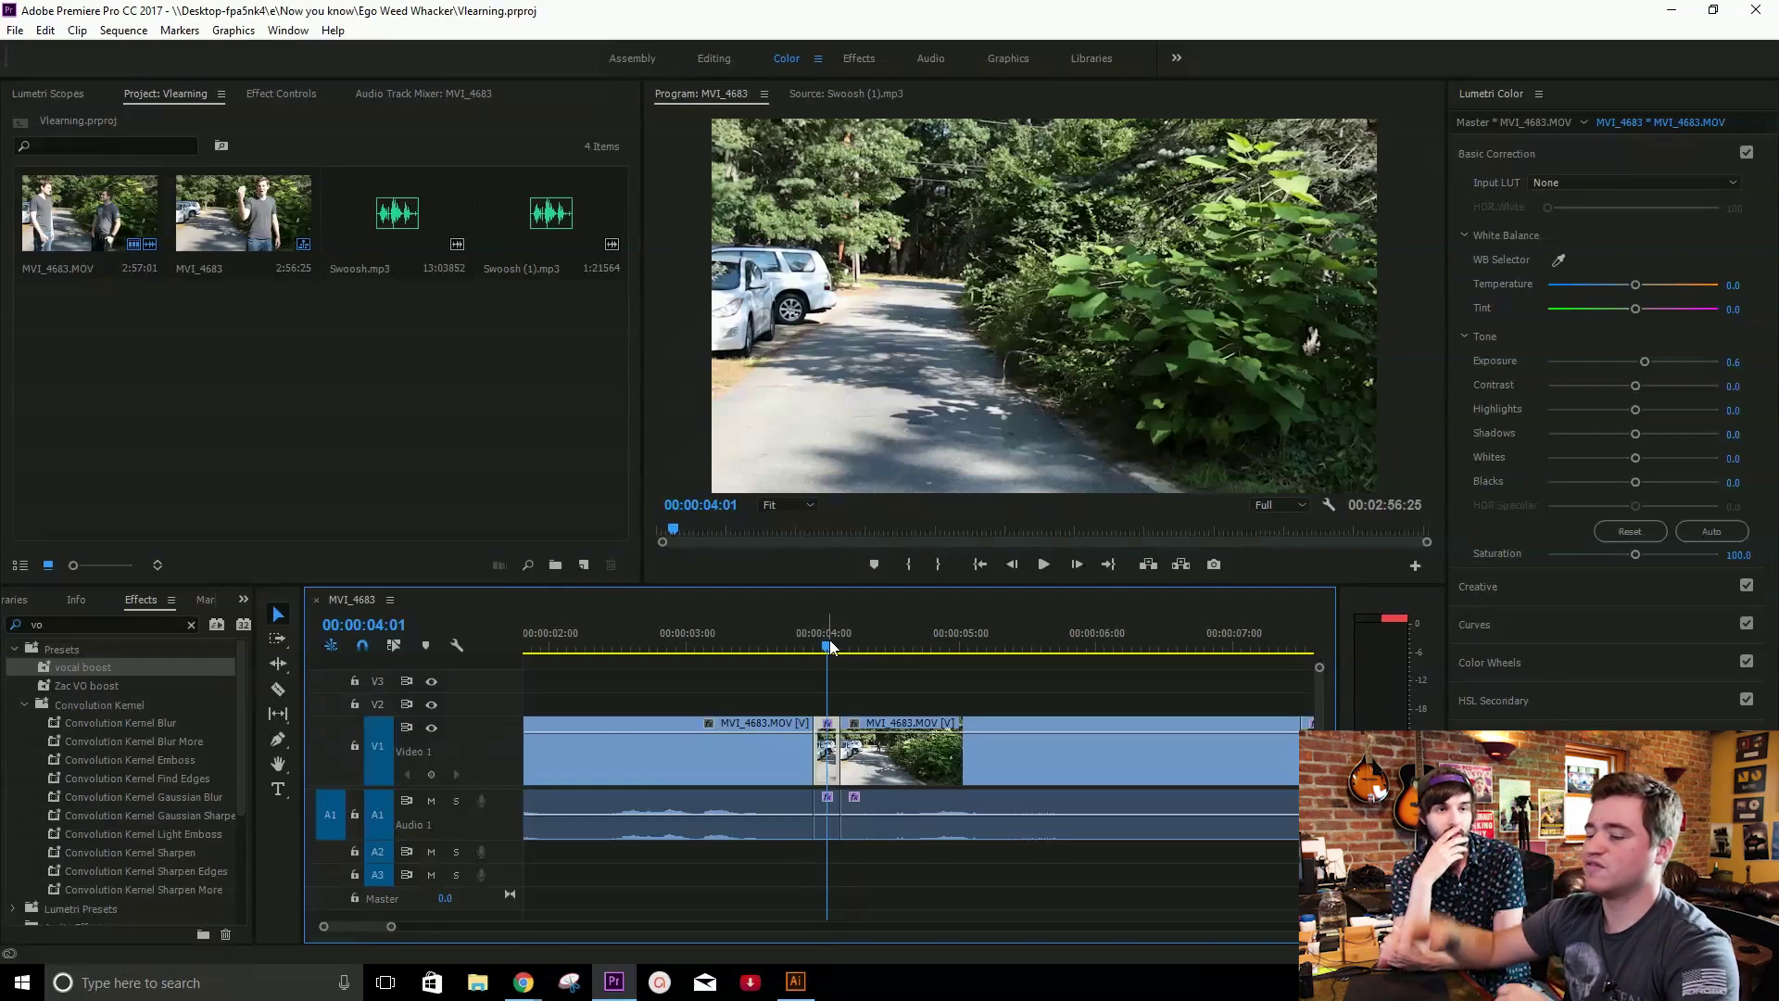
pyautogui.click(925, 715)
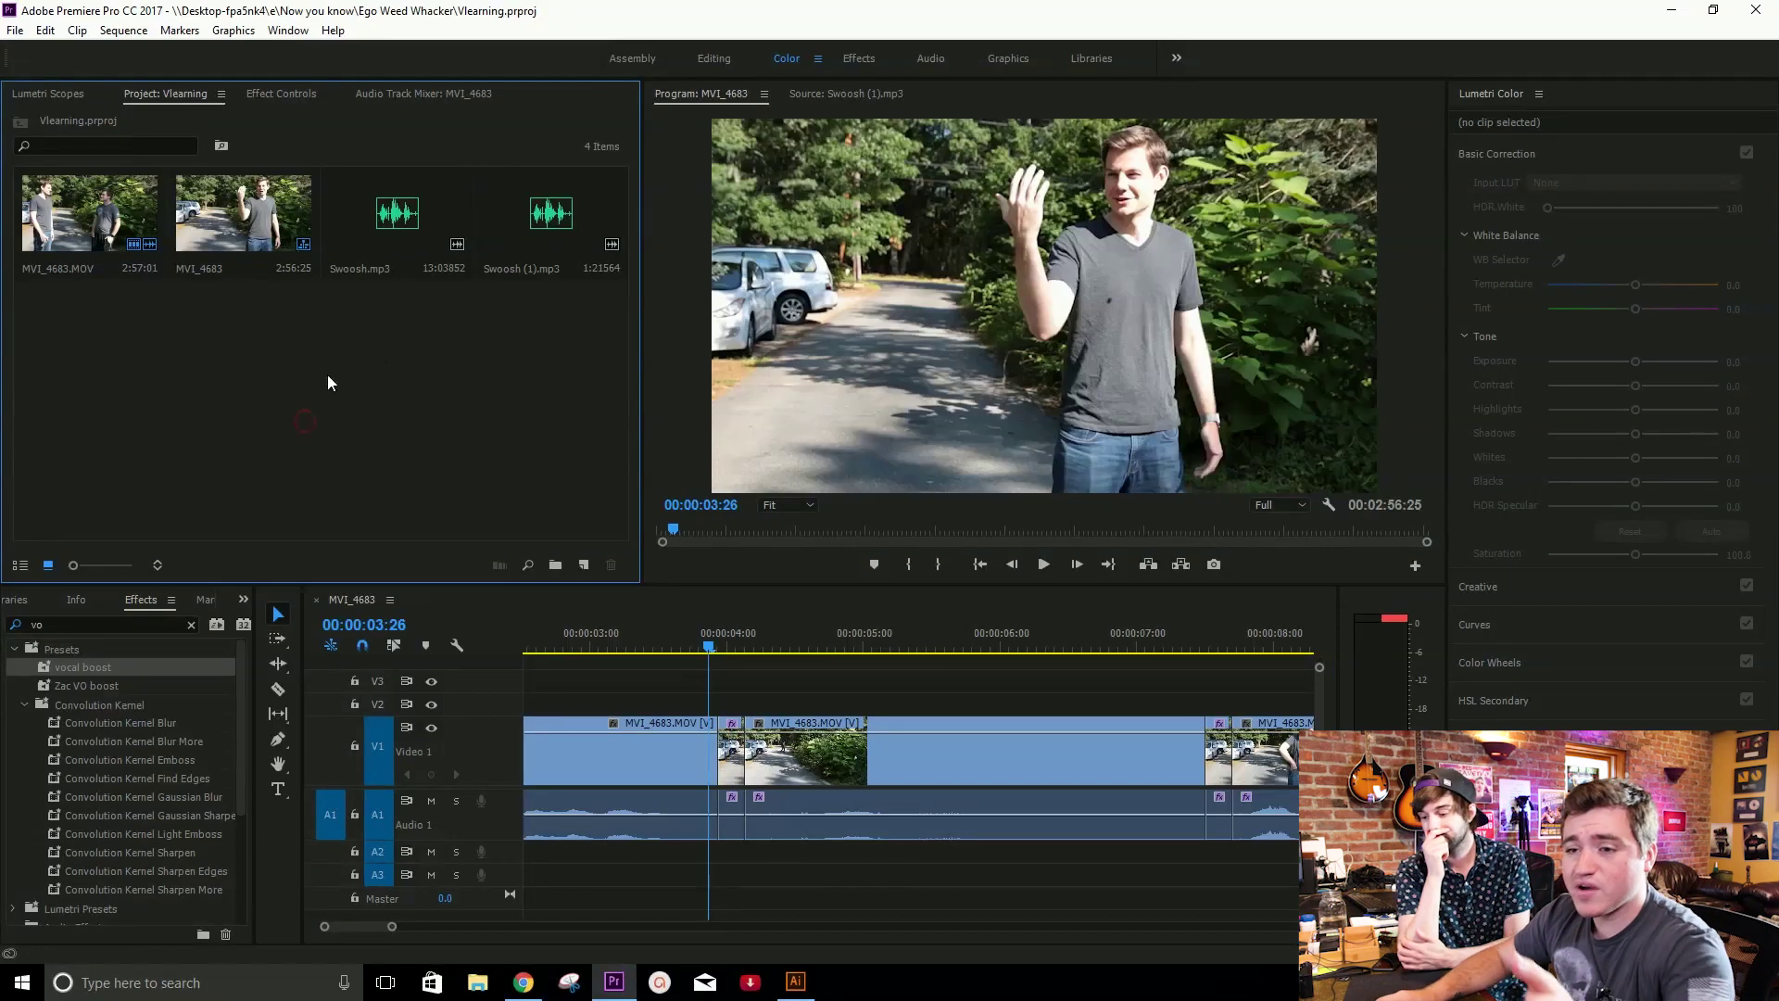
# Inspect the two Swoosh sound files in the project and the swoosh sound effects in YouTube's Audio Library in the browser.
pyautogui.click(389, 215)
pyautogui.click(513, 207)
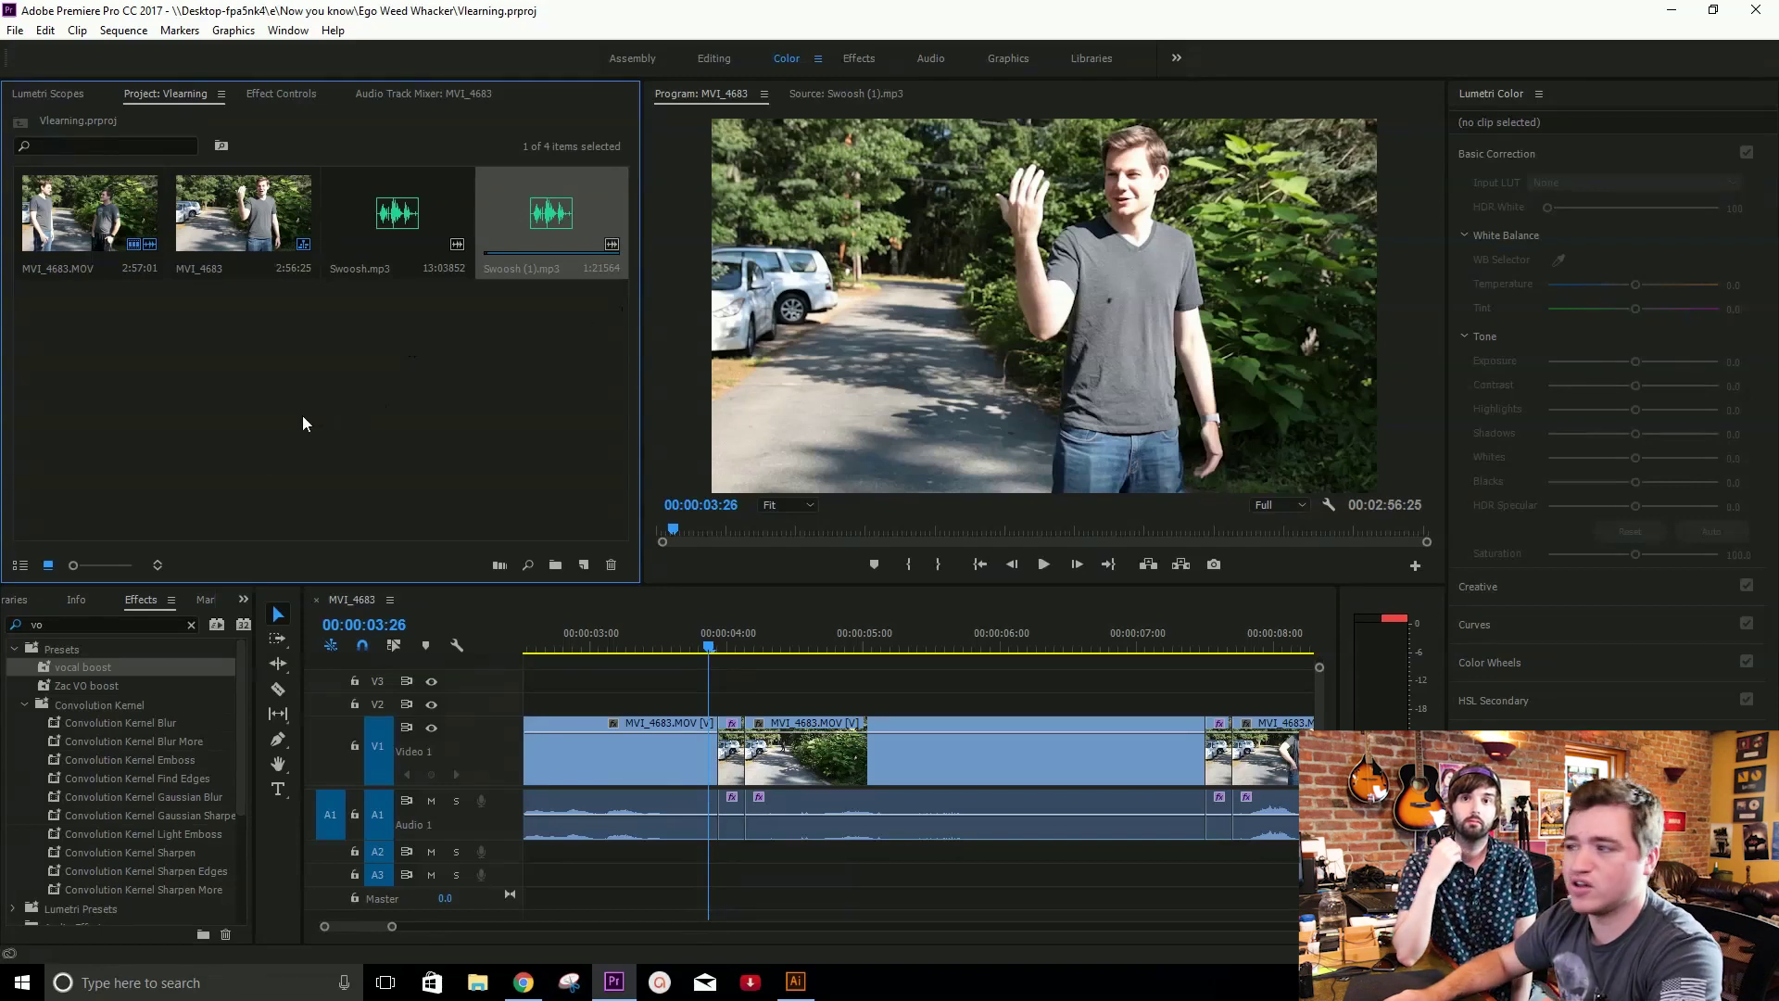
pyautogui.moveTo(1778, 278); pyautogui.dragTo(707, 5)
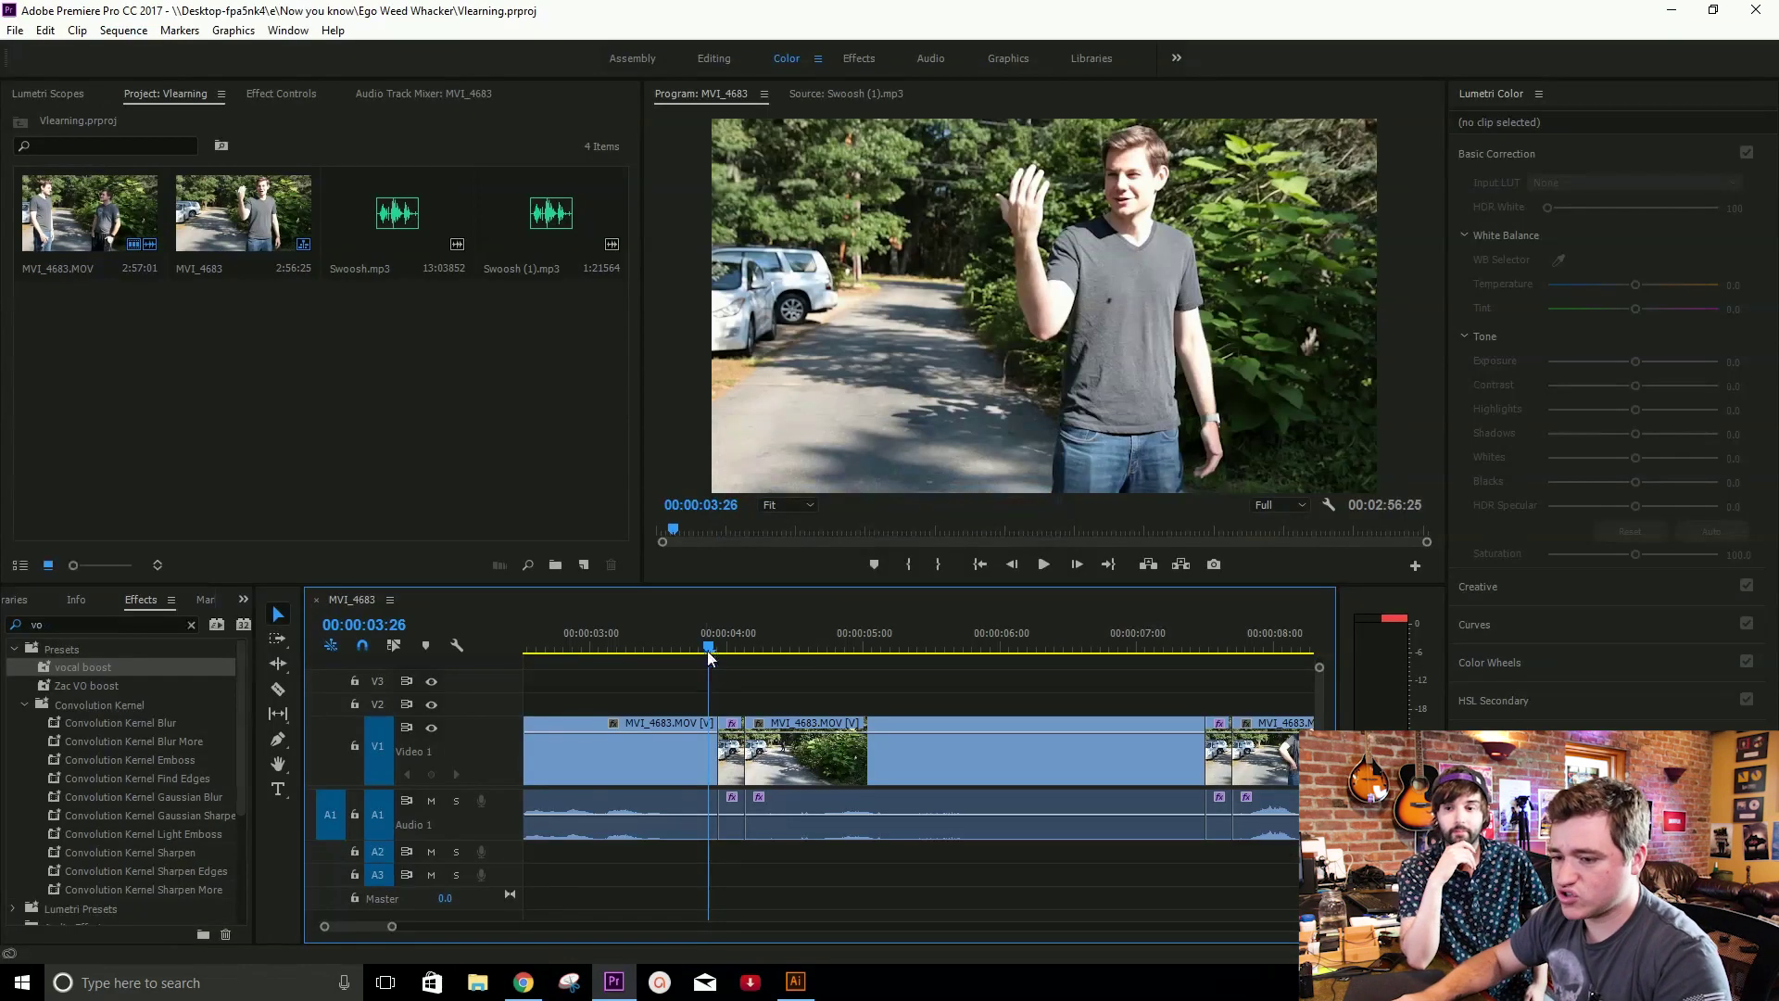
# Back in Premiere Pro, place the playhead at 00:00:03:28, the start of the short empty-road clip, and save the project.
pyautogui.moveTo(708, 653); pyautogui.dragTo(719, 643)
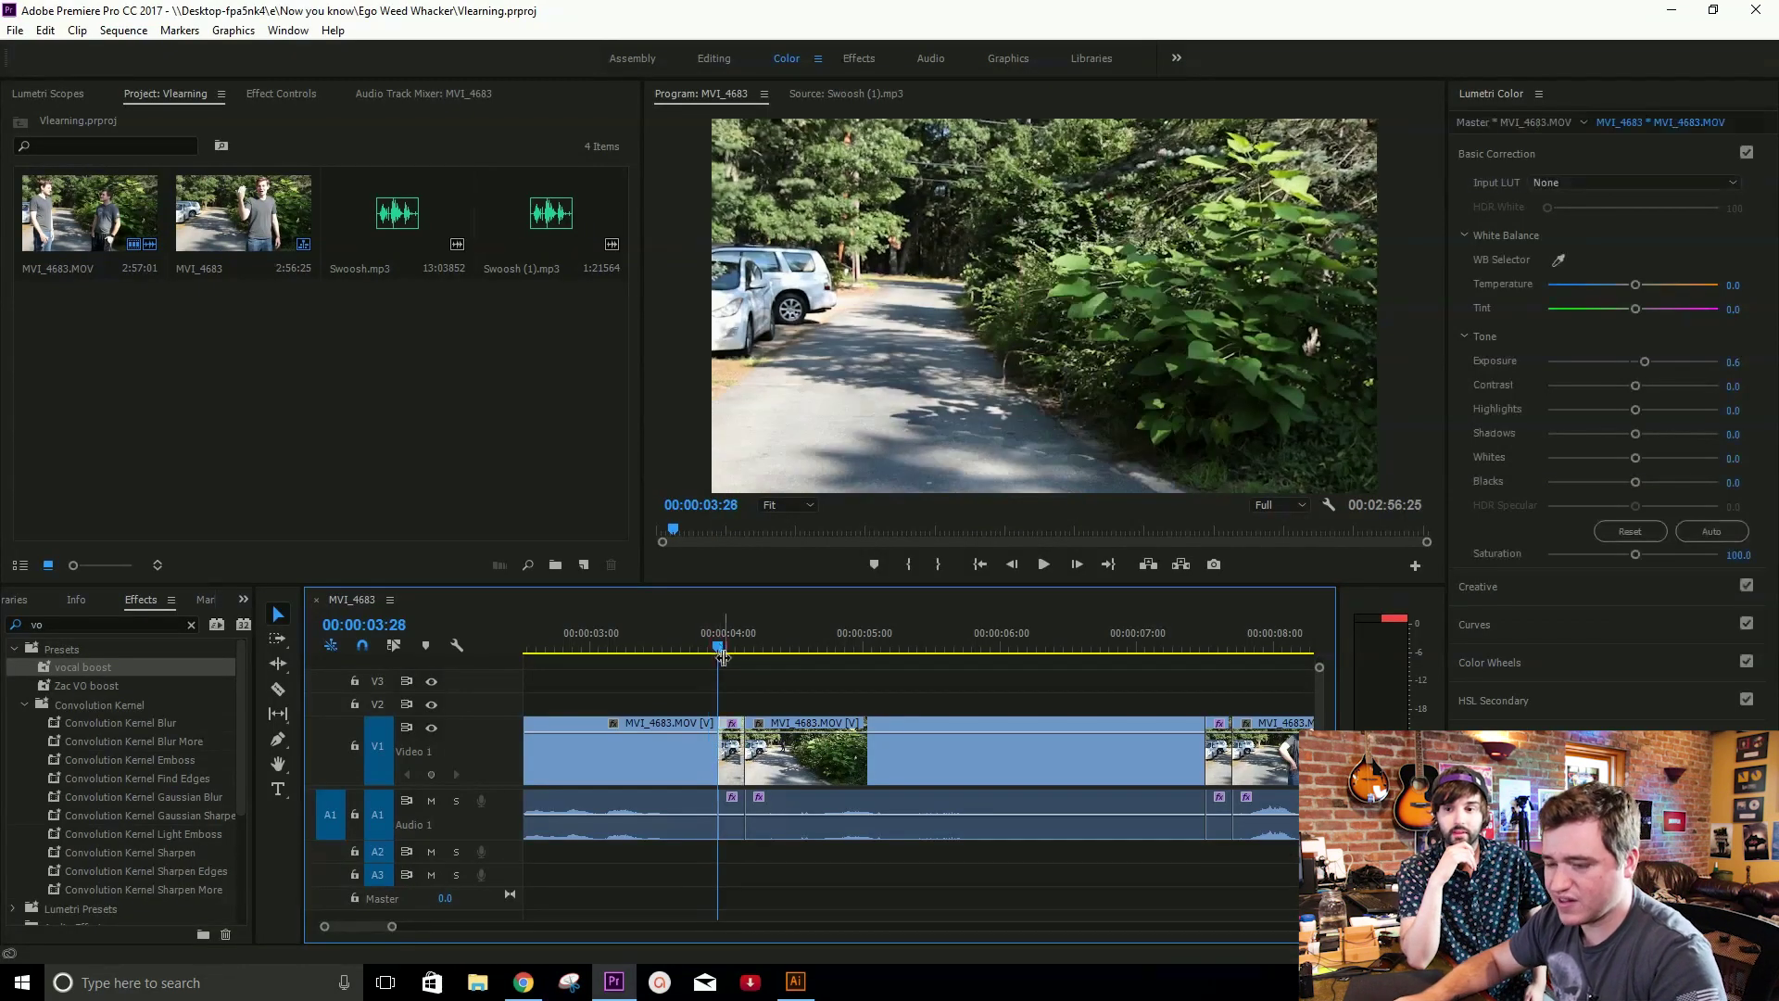
pyautogui.press('=')
pyautogui.press('=')
pyautogui.scroll(-1, 961, 687)
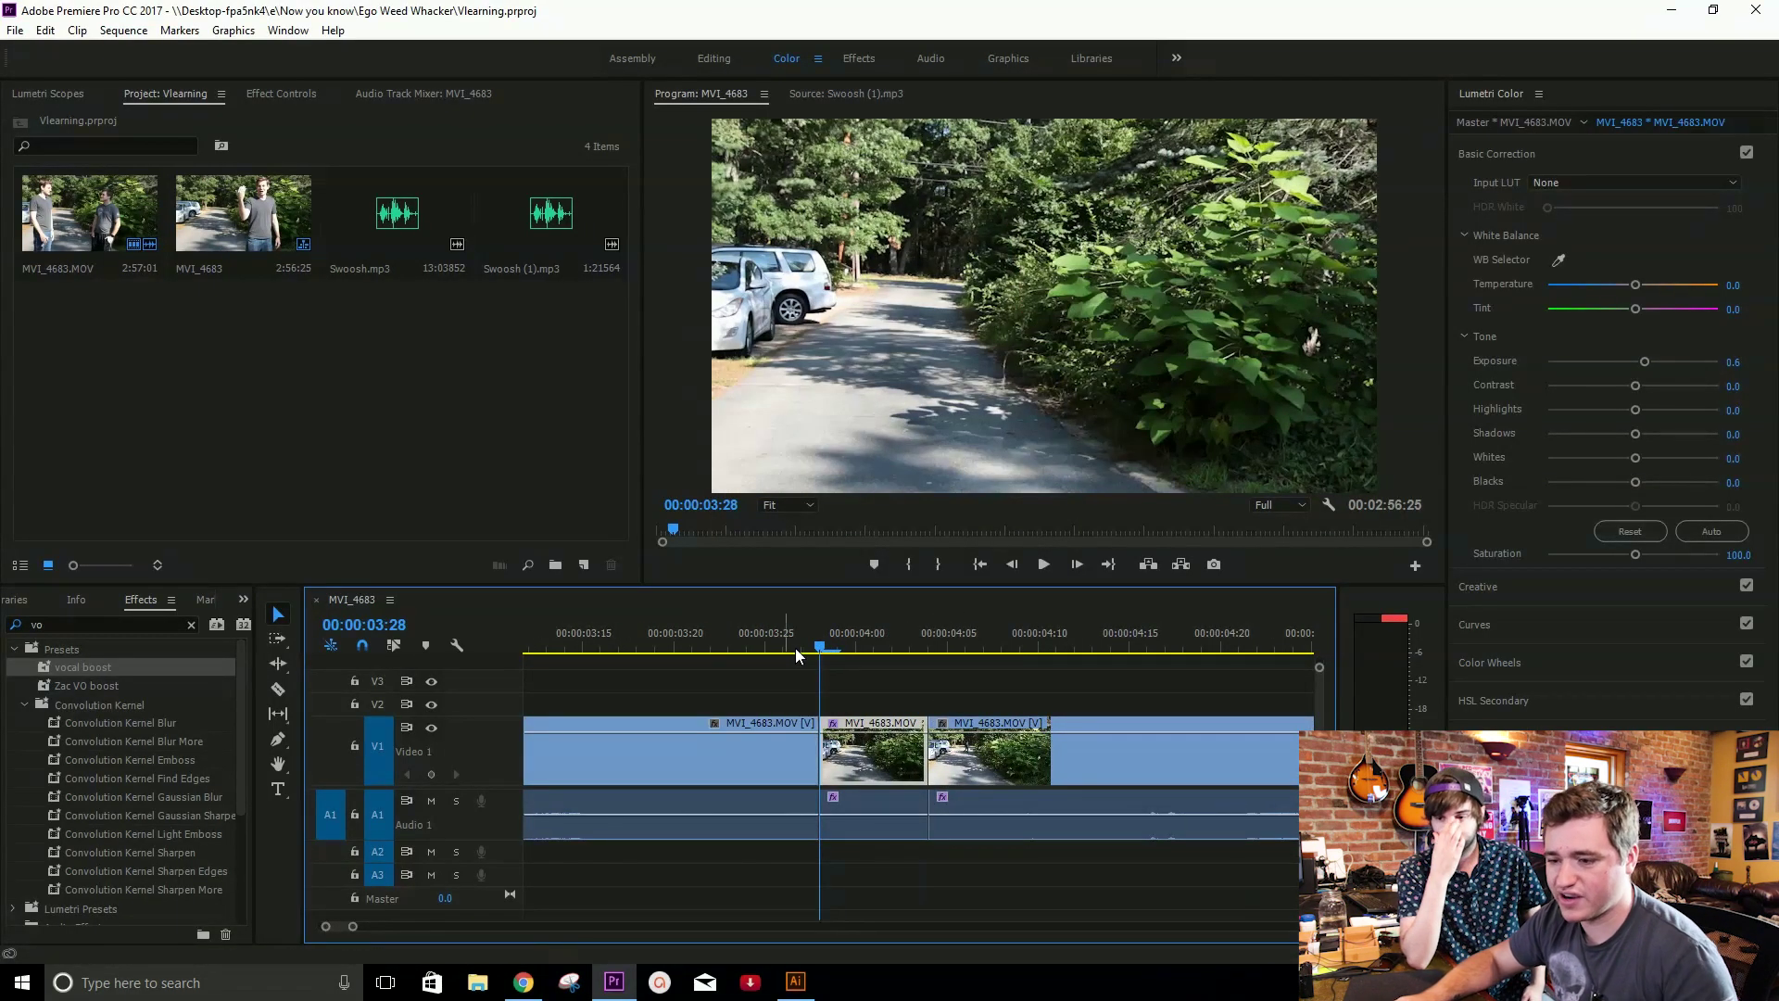
pyautogui.hotkey('ctrl', 's')
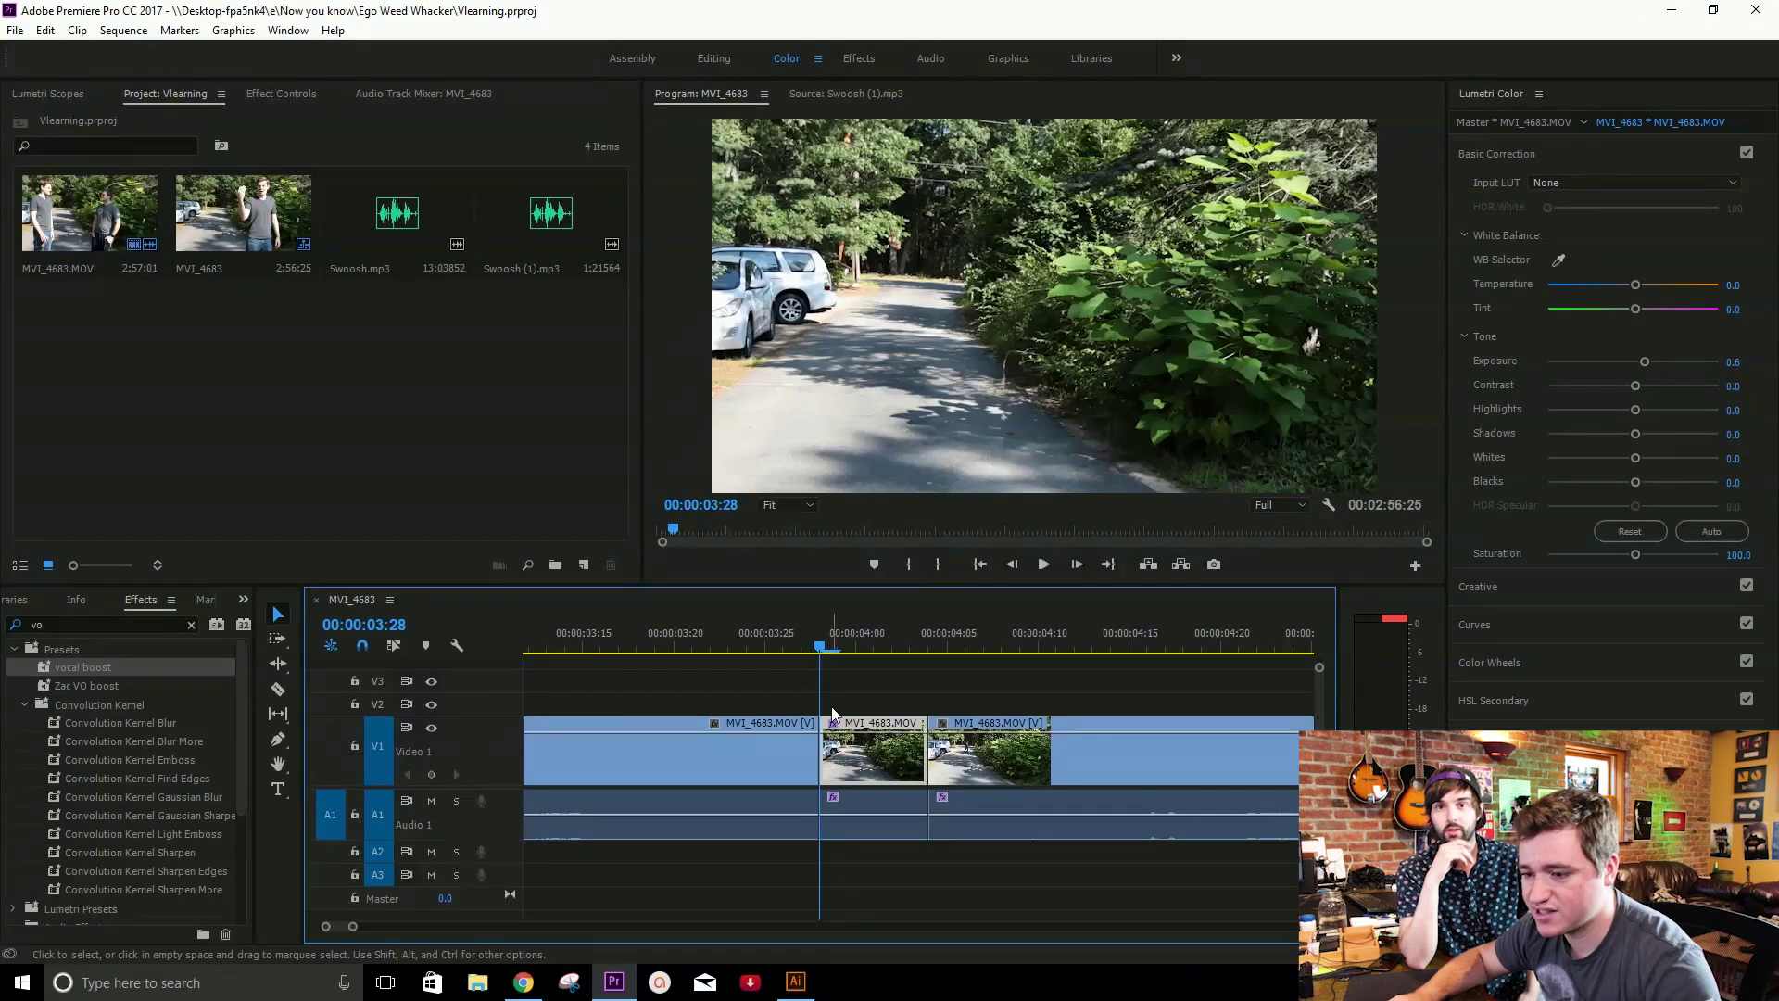
# Split the clip before the cut at 00:00:03:22 and duplicate its six-frame end piece onto V2 above the empty-road clip.
pyautogui.click(808, 646)
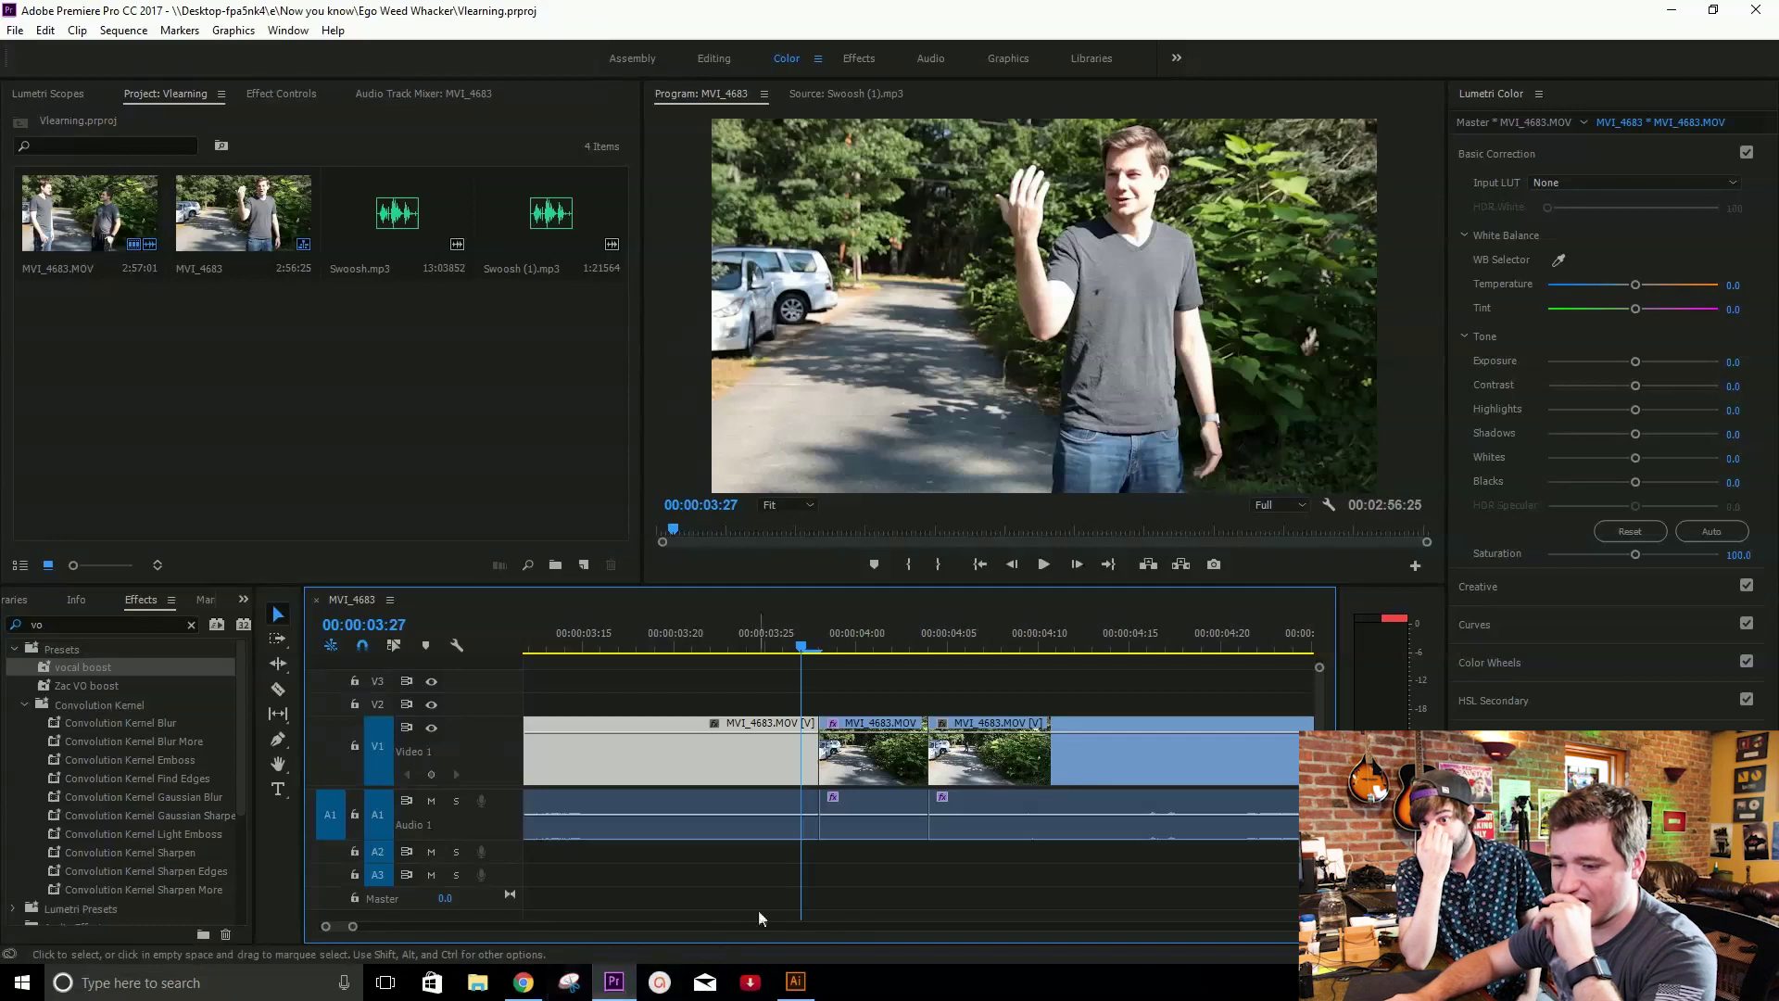
pyautogui.scroll(-1, 812, 747)
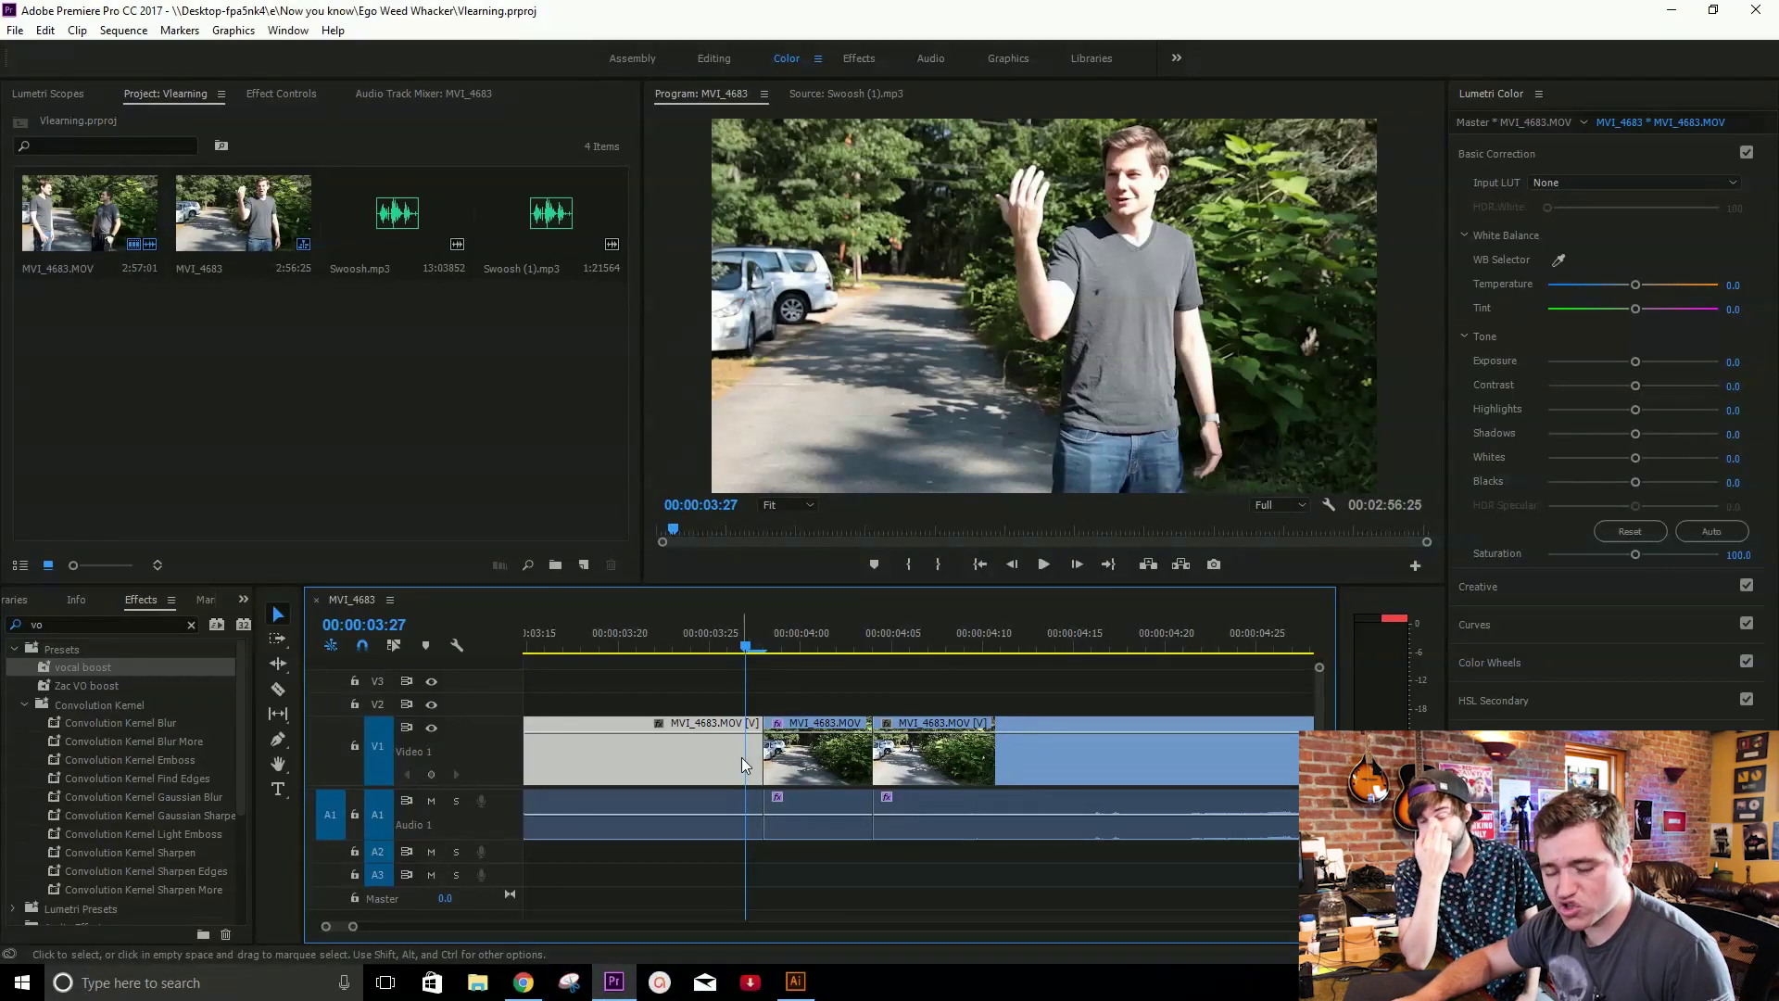
pyautogui.press('c')
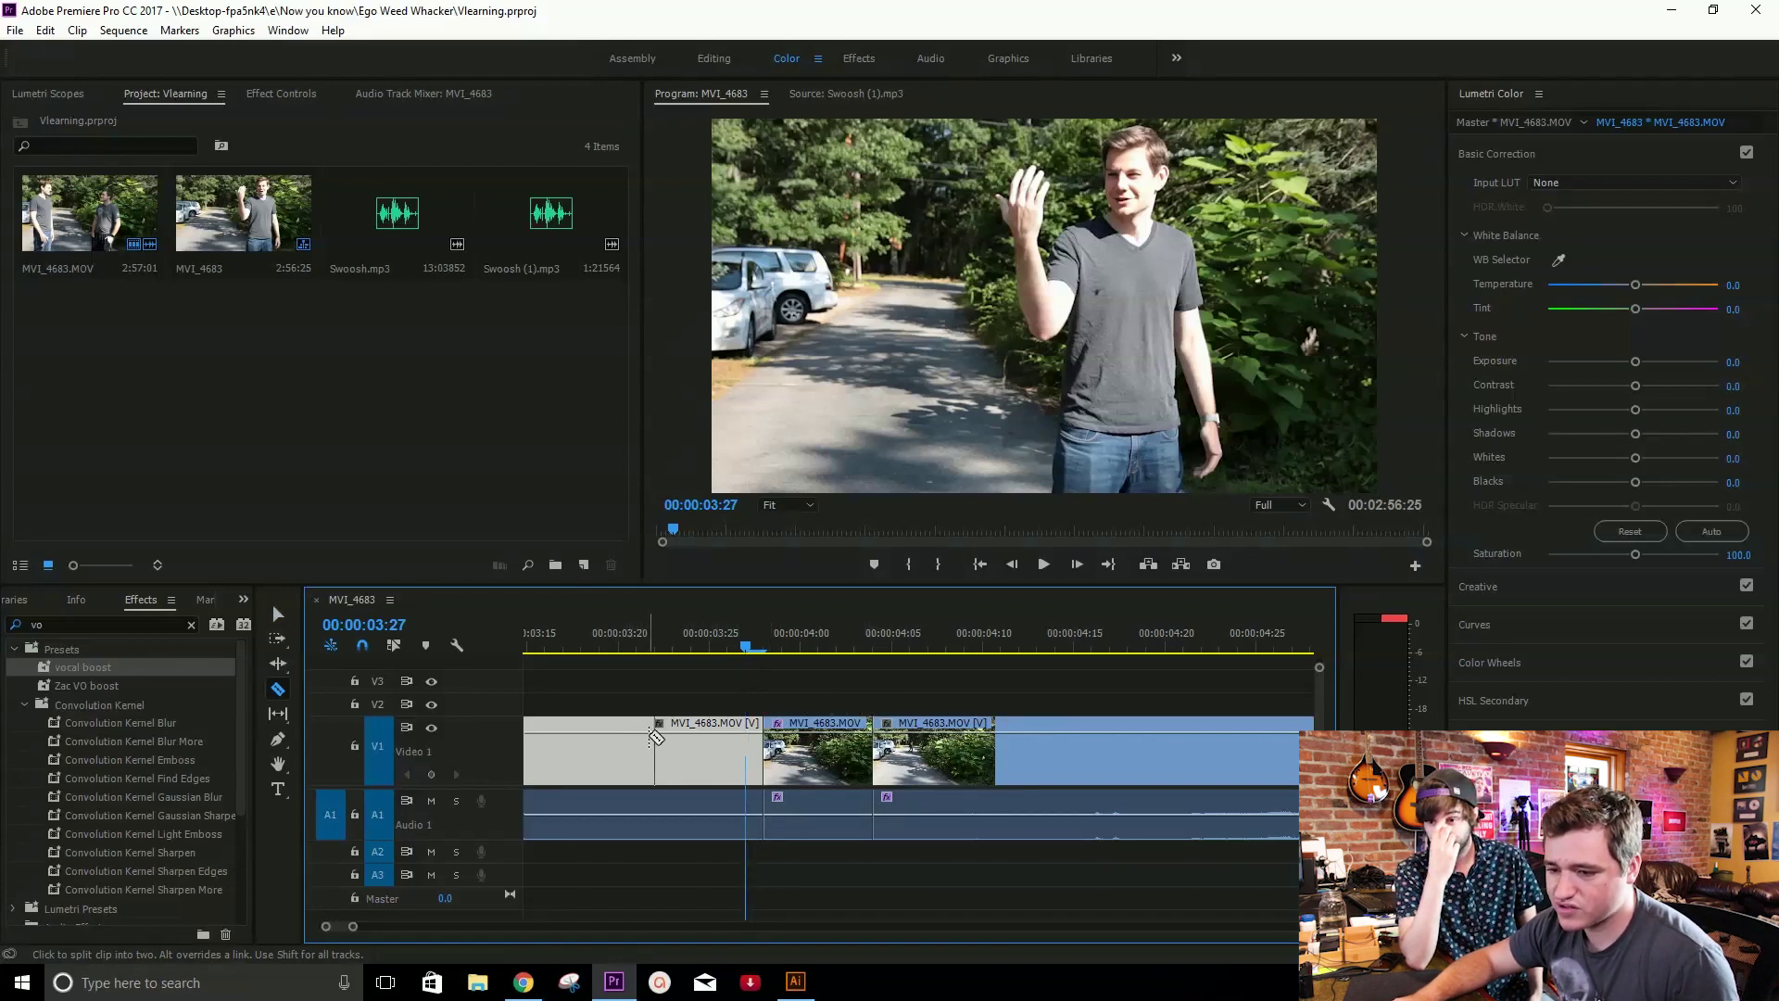
pyautogui.click(655, 739)
pyautogui.press('v')
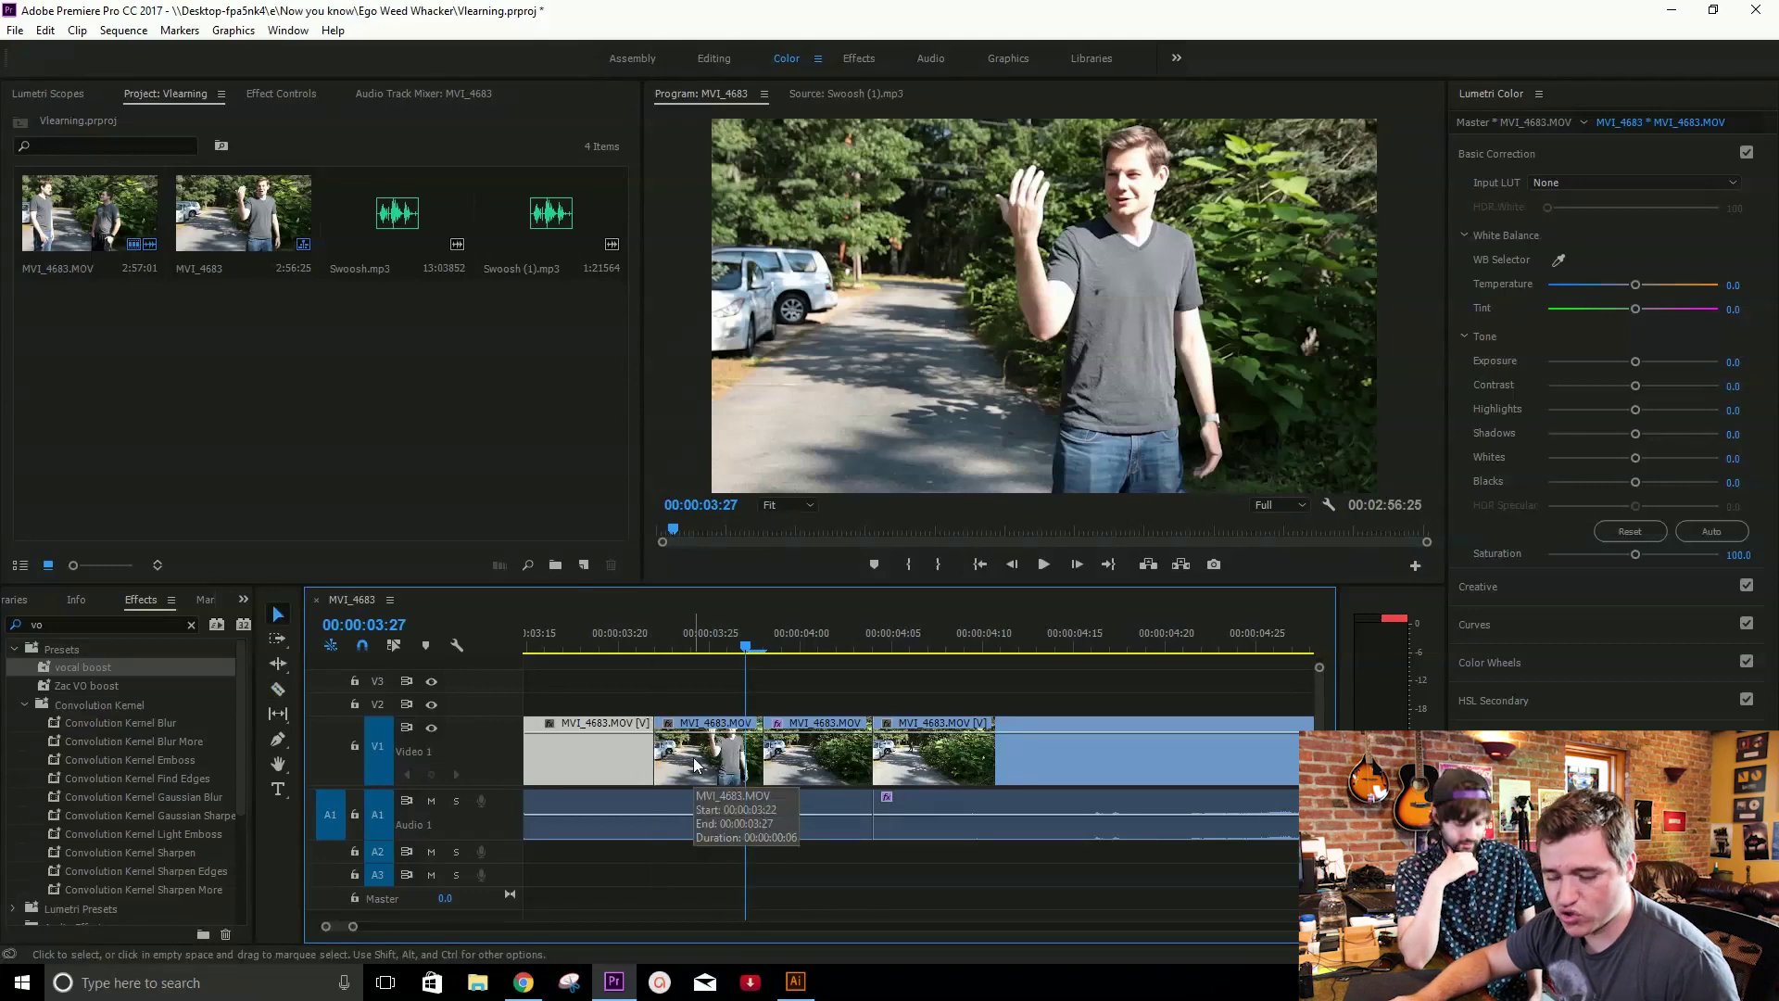
pyautogui.moveTo(694, 763); pyautogui.dragTo(802, 707)
# Start a pen opacity mask on the V2 clip at 00:00:04:00, tracing from the raised hand down the arm and torso to the frame's lower edge.
pyautogui.click(795, 648)
pyautogui.click(270, 93)
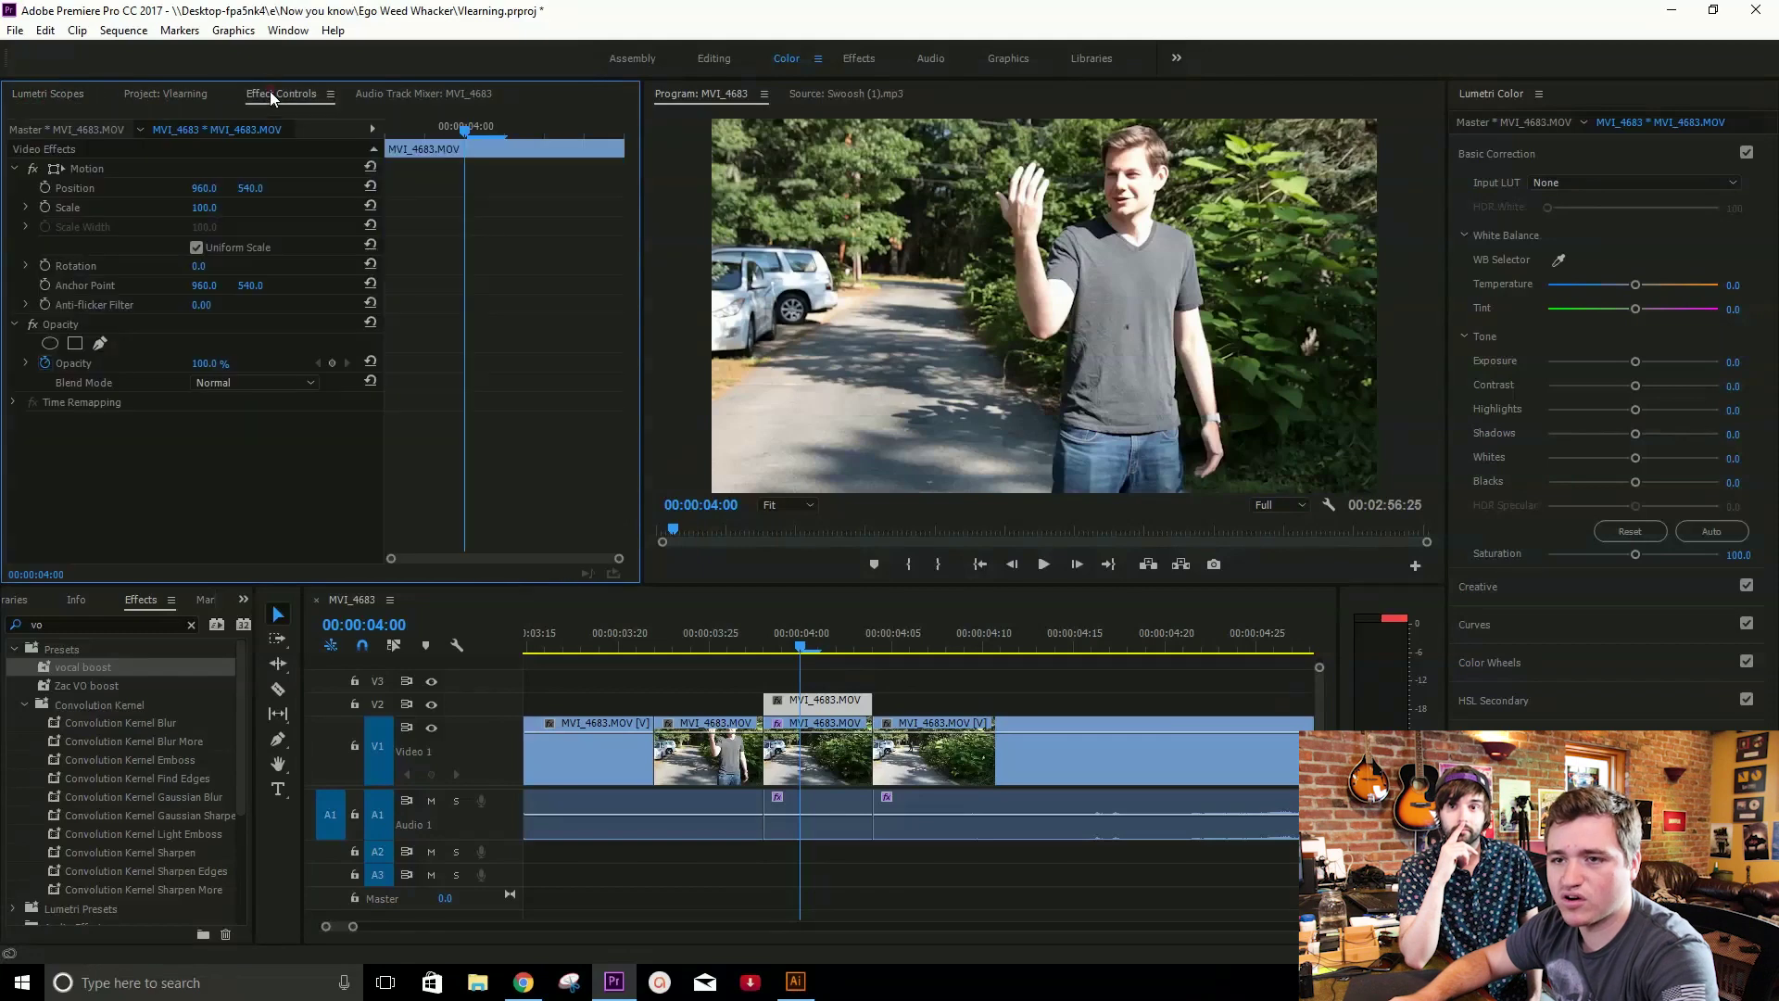
pyautogui.click(99, 343)
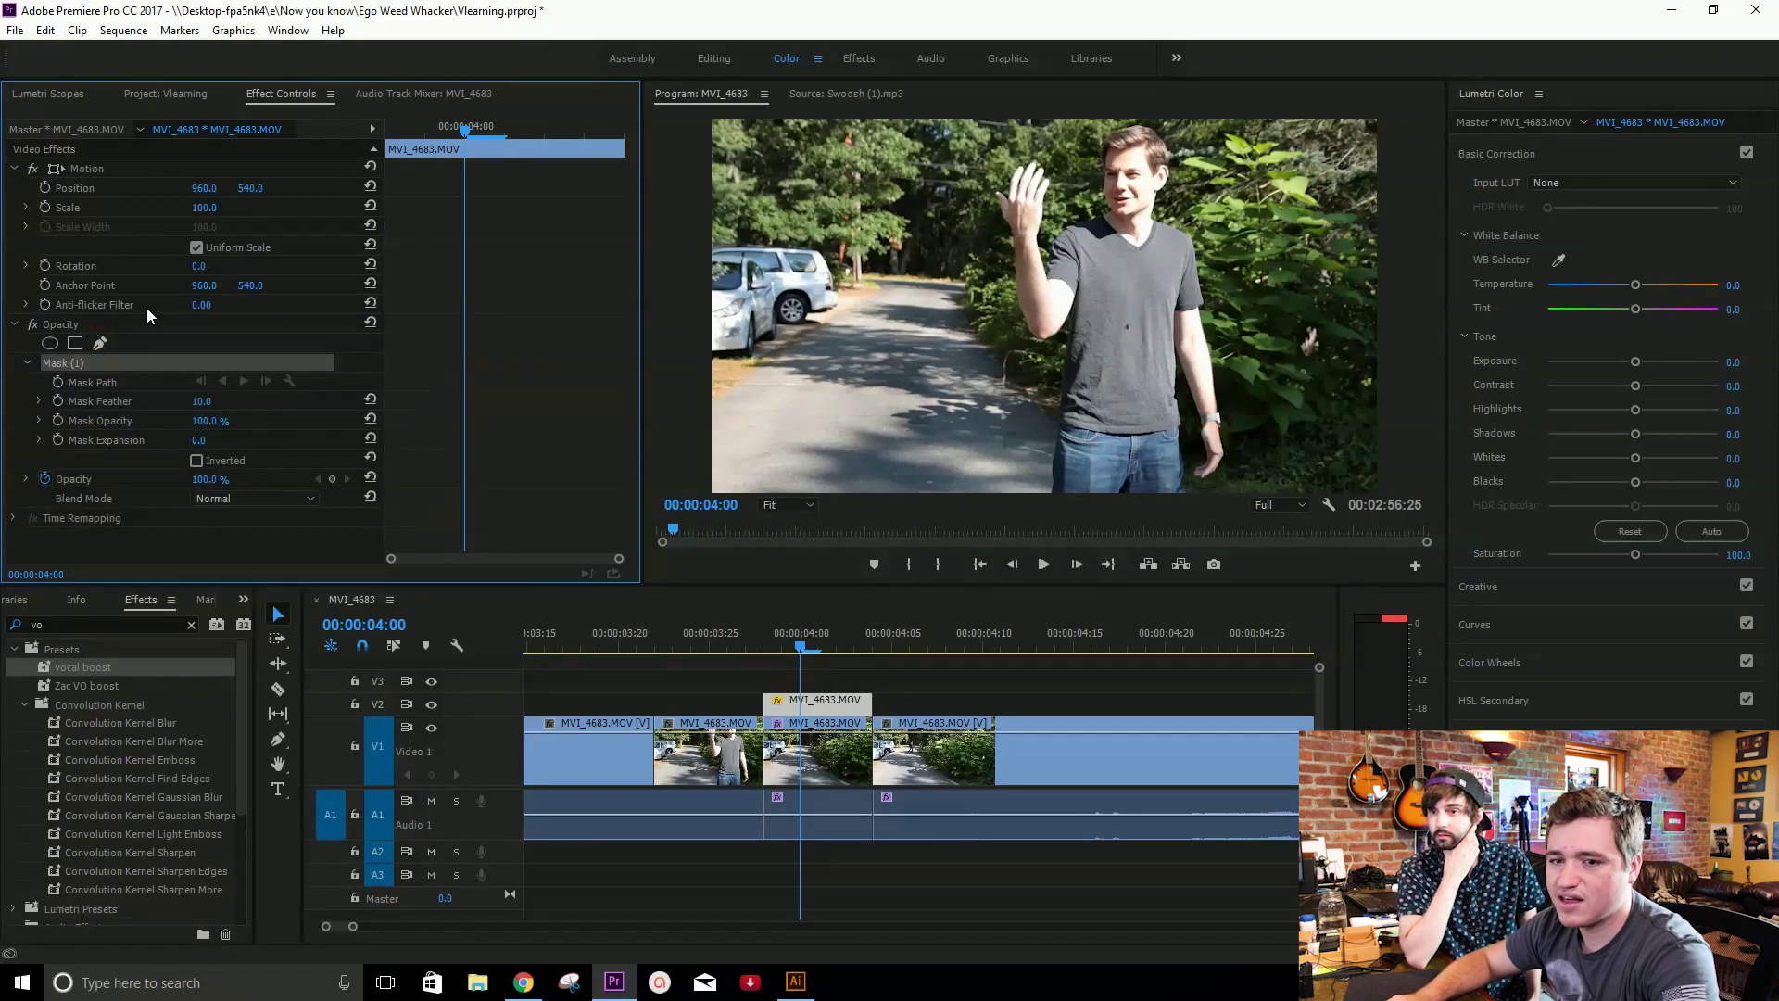
pyautogui.click(1021, 158)
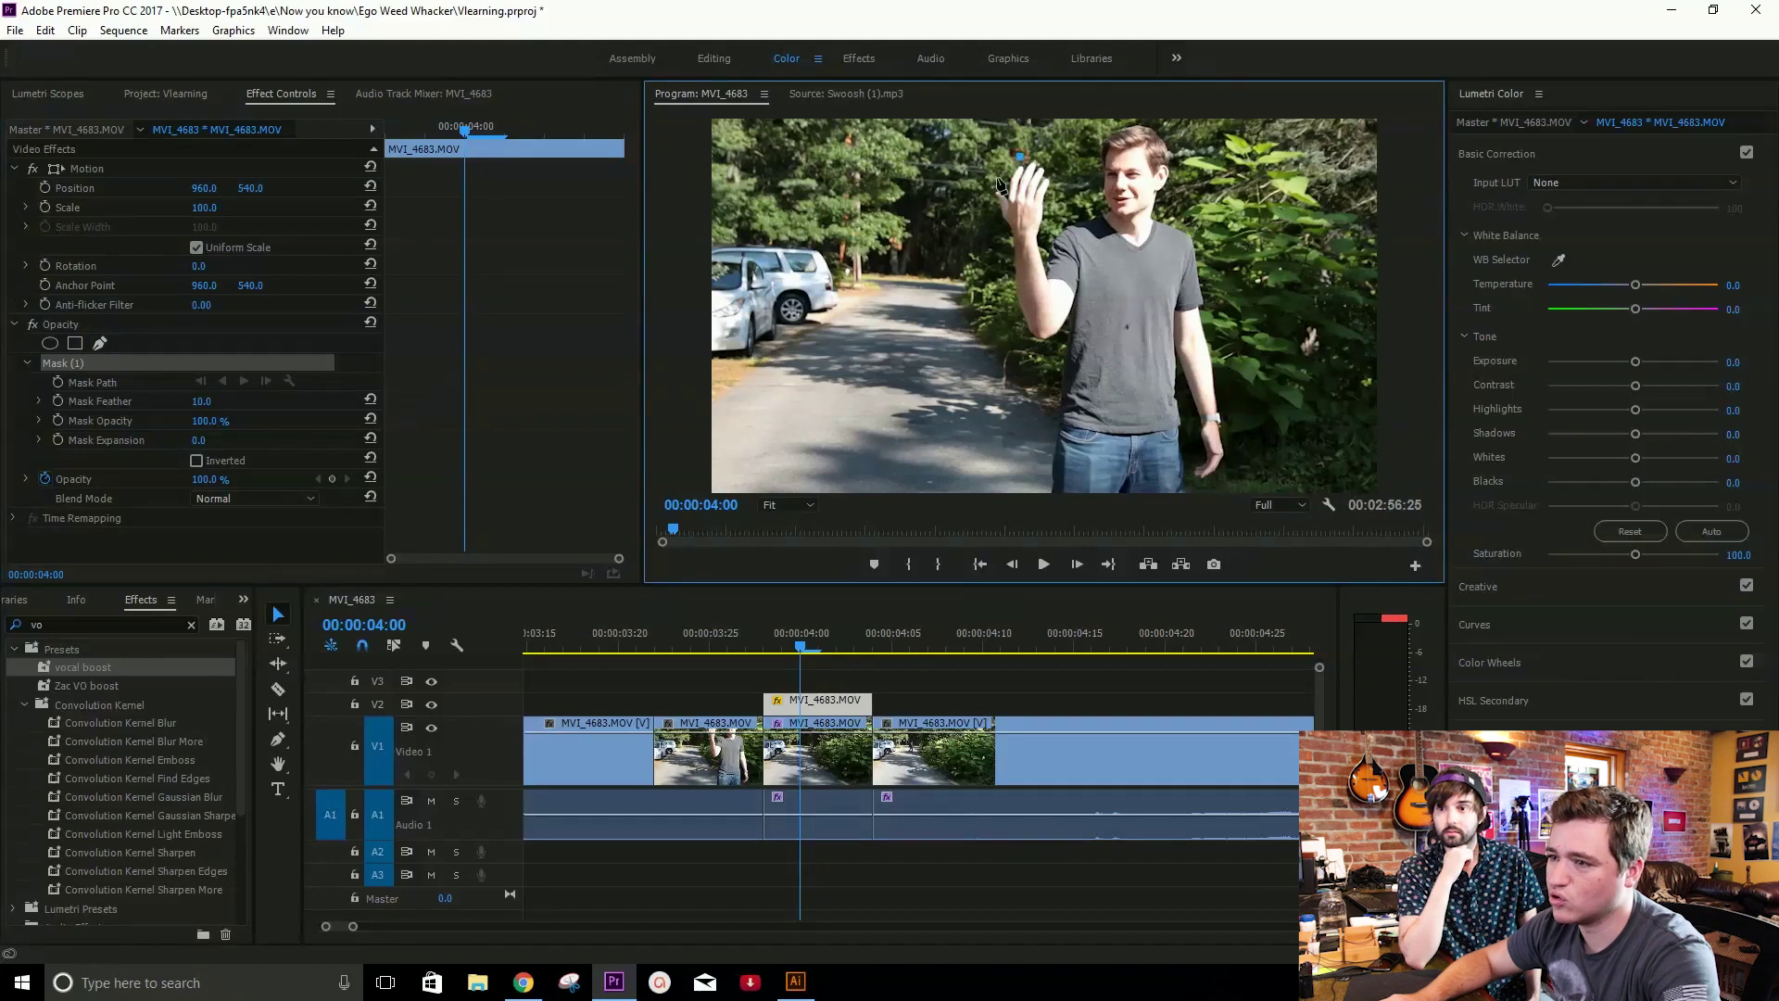
pyautogui.click(1001, 191)
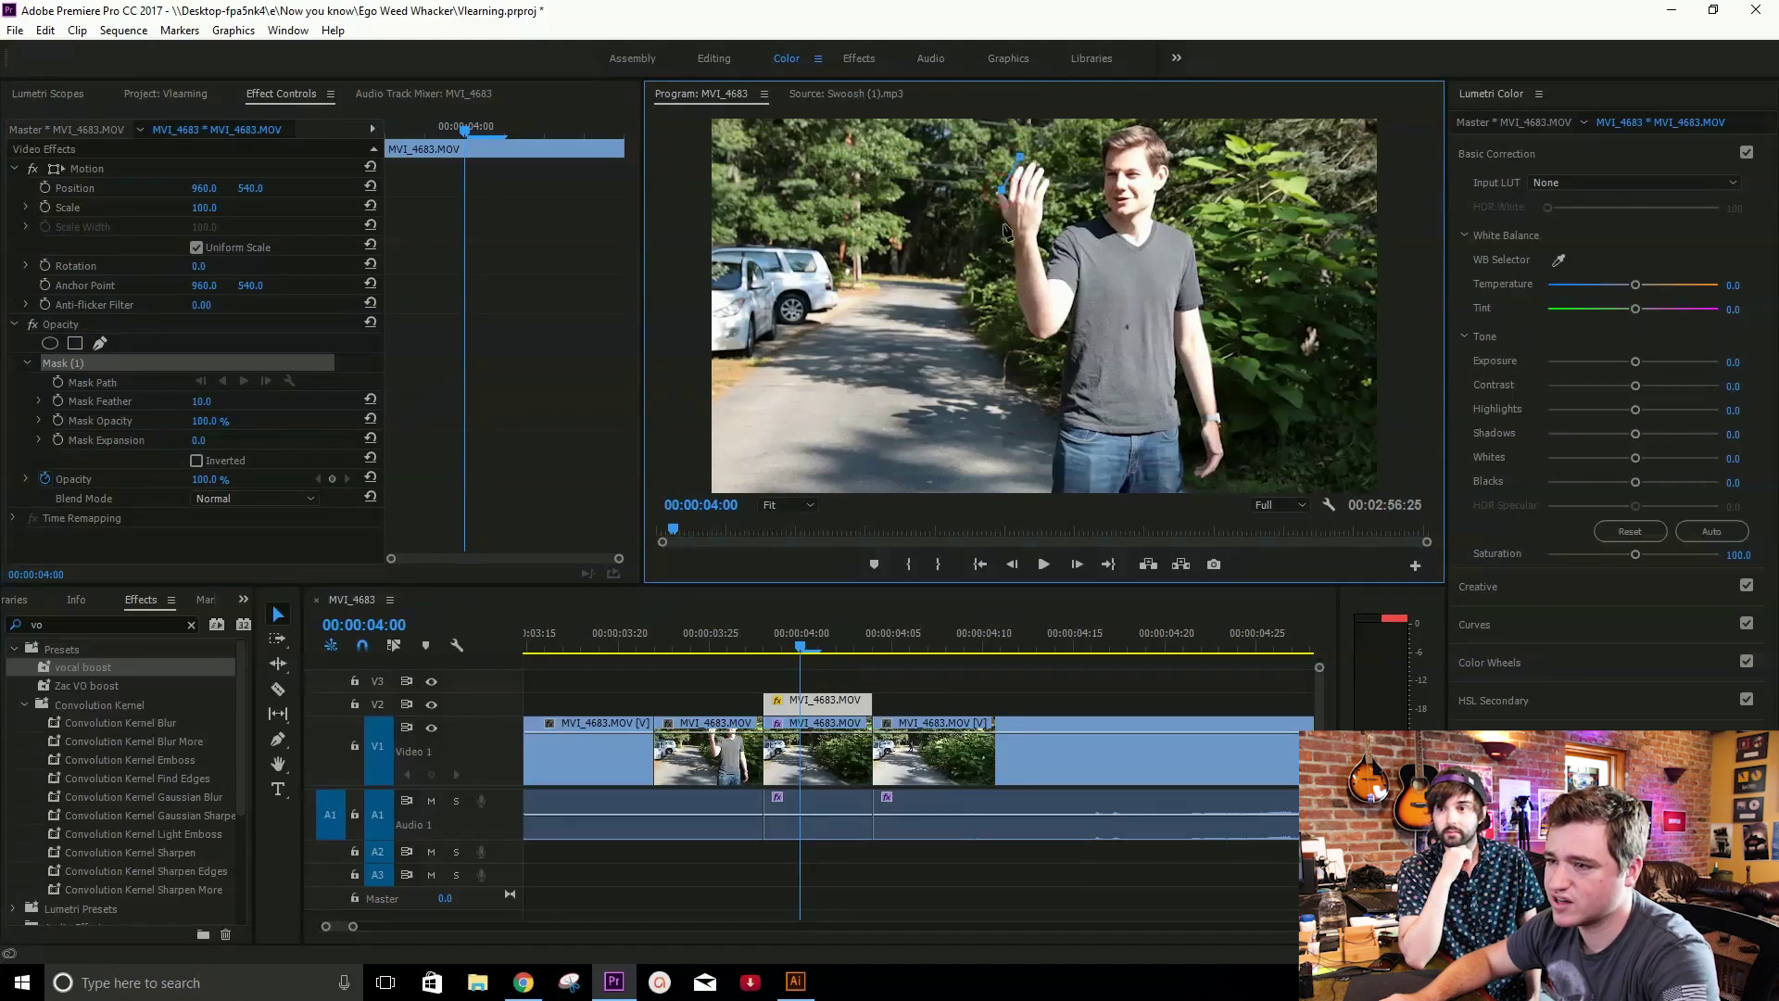
pyautogui.click(1020, 312)
pyautogui.click(1044, 344)
pyautogui.click(1066, 324)
pyautogui.click(1060, 416)
pyautogui.click(1054, 489)
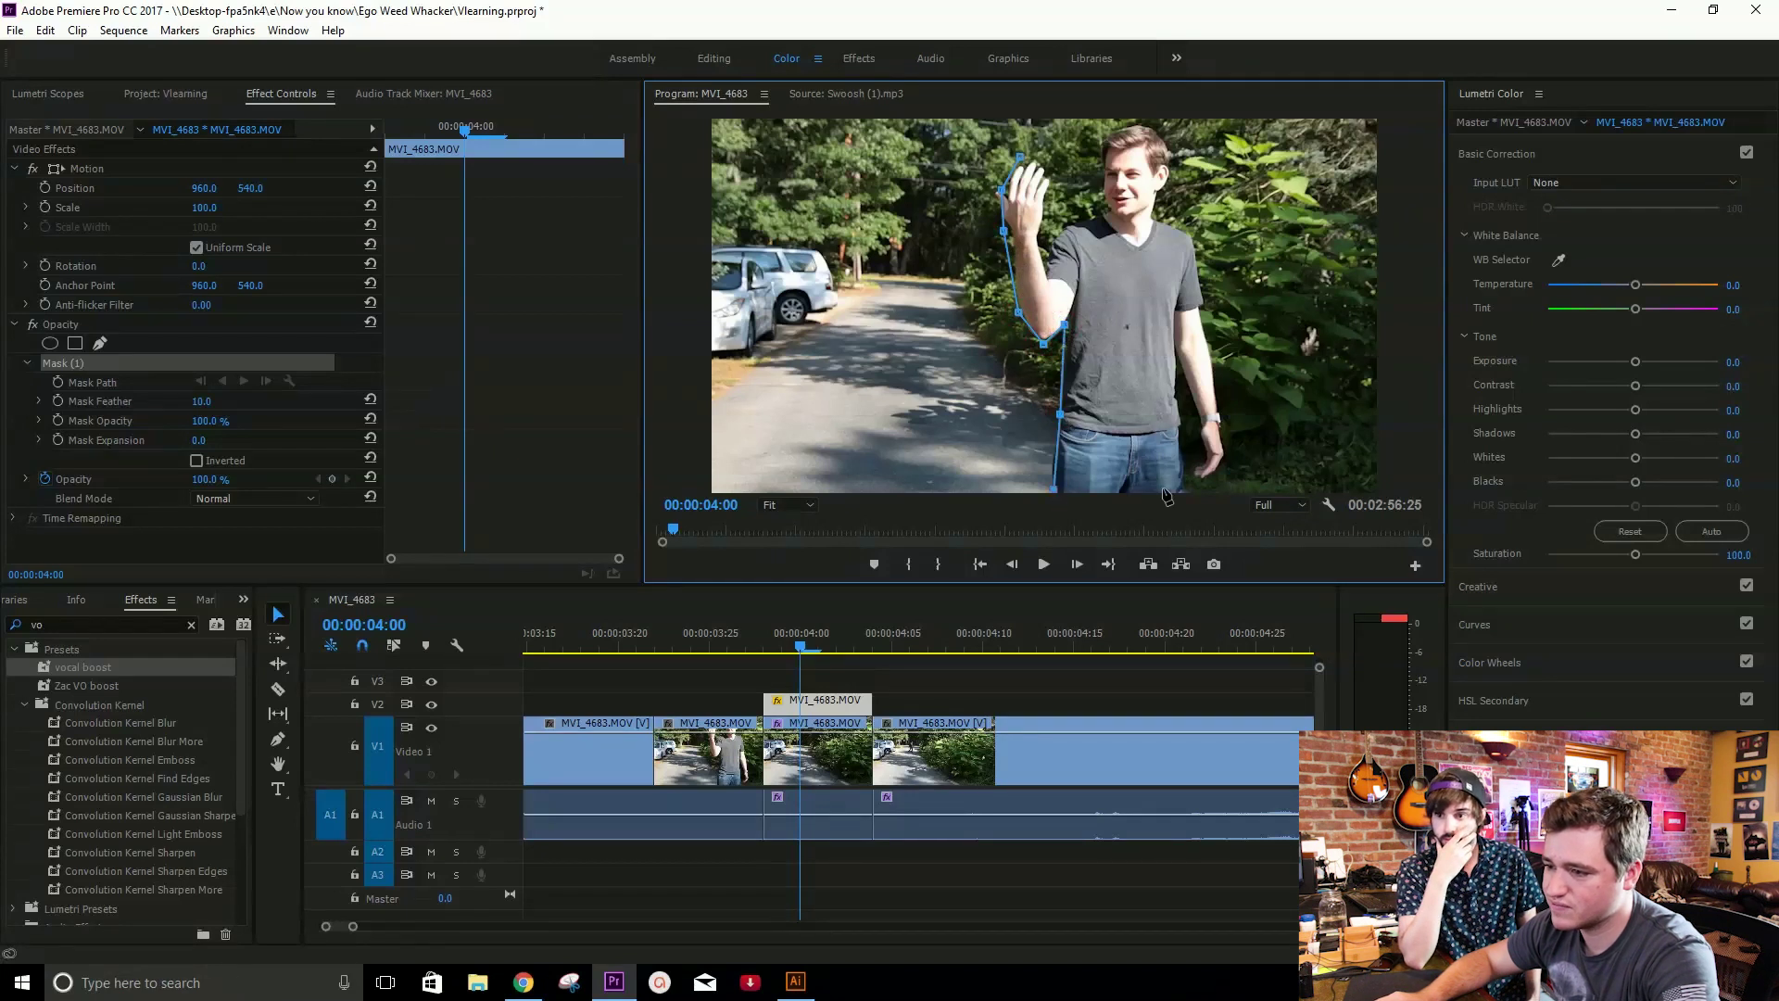
# Continue the mask across the jeans, up the other side of the torso and around the lowered arm and hand.
pyautogui.click(1184, 490)
pyautogui.click(1177, 411)
pyautogui.click(1178, 353)
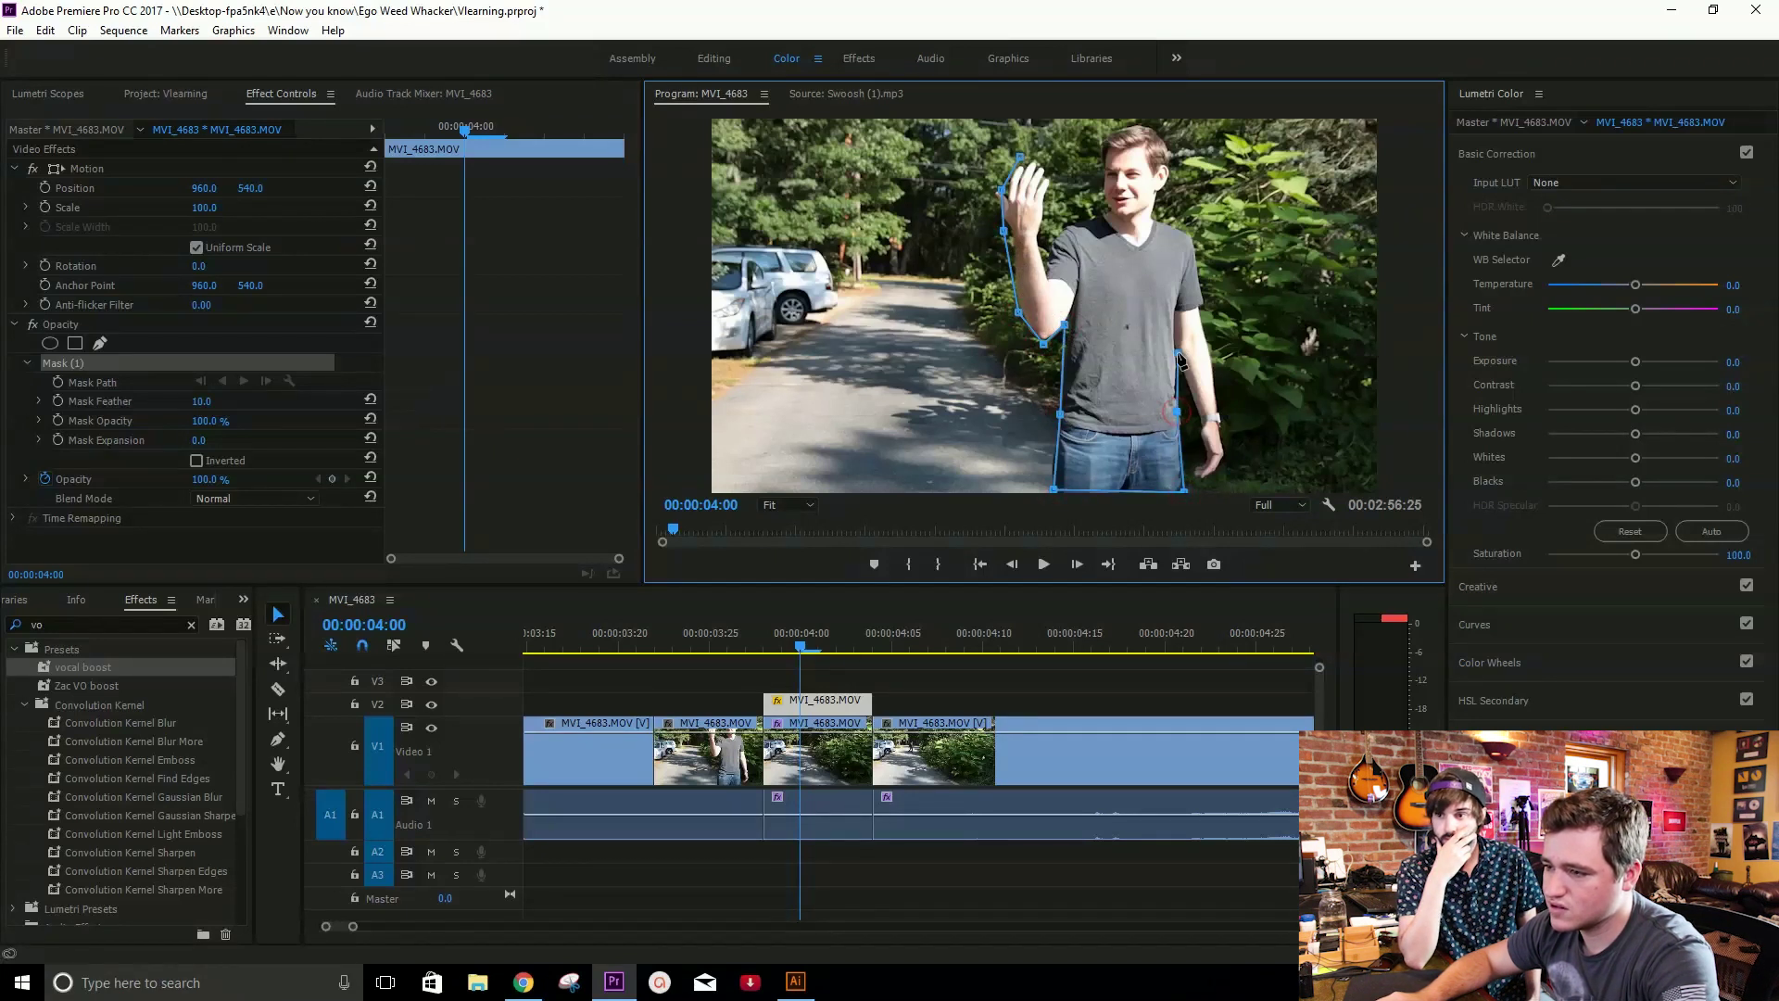
pyautogui.click(1203, 430)
pyautogui.click(1194, 470)
pyautogui.click(1228, 461)
pyautogui.click(1219, 381)
pyautogui.click(1200, 283)
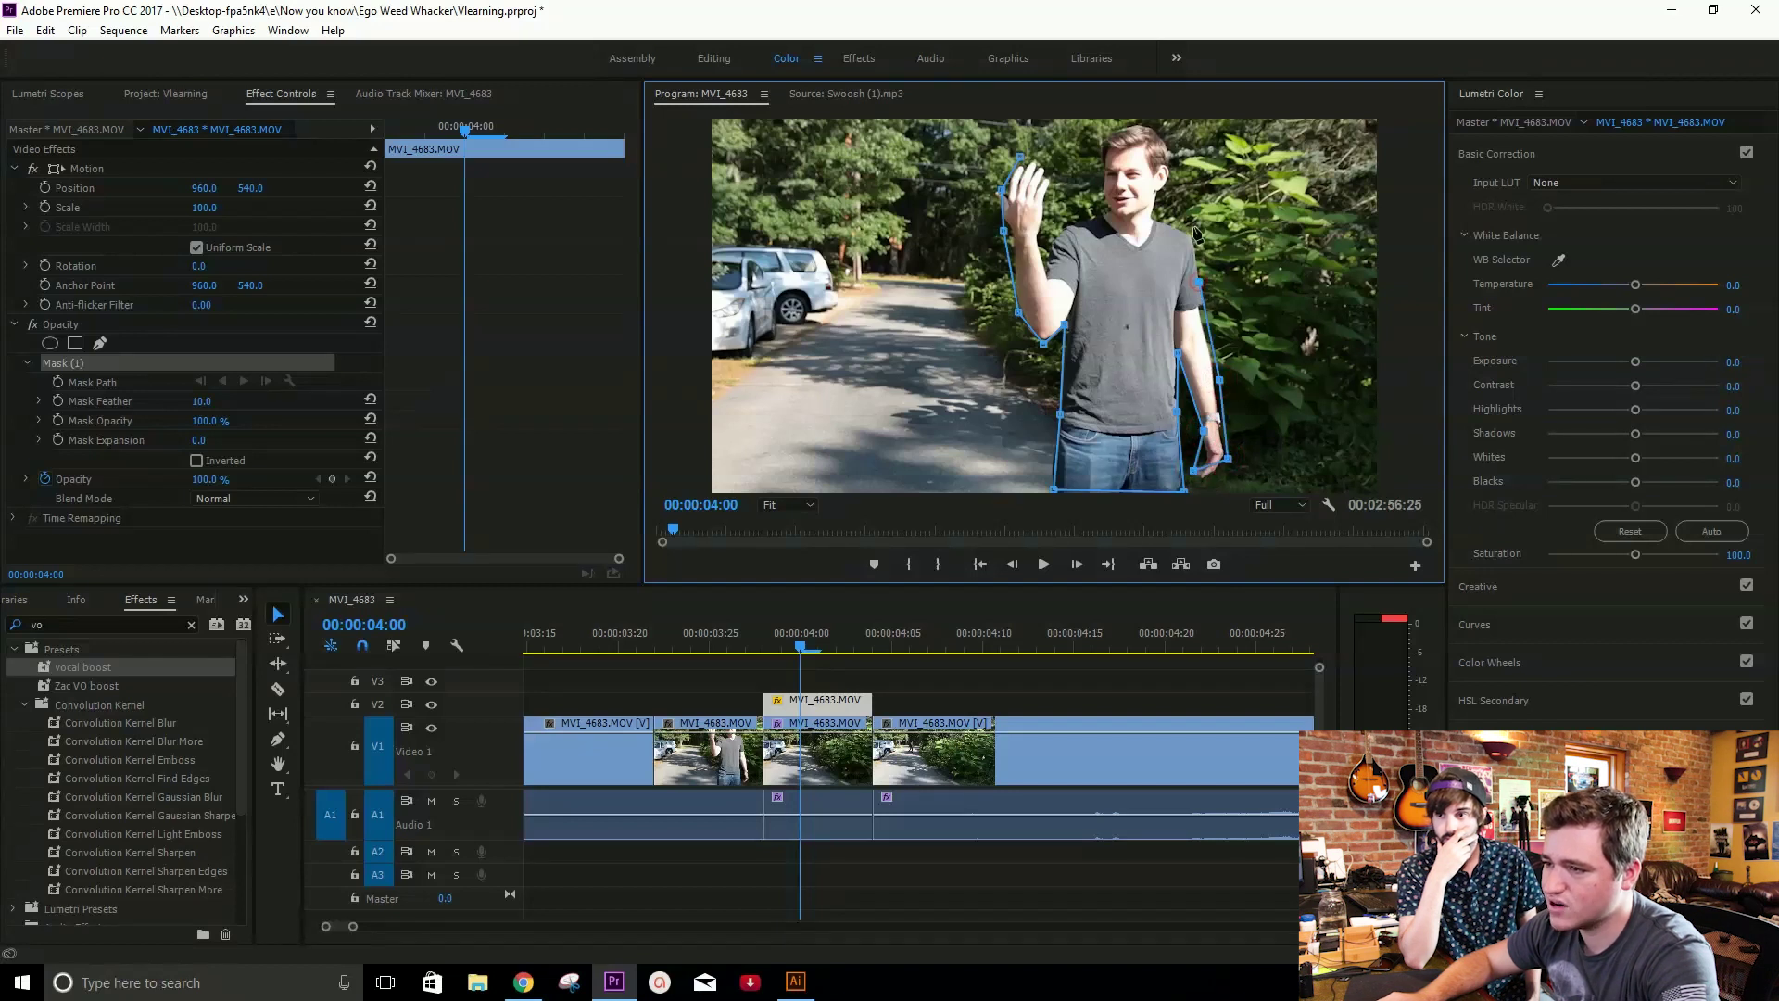
# Trace the mask around the shoulders, neck and head, and close it along the inner side of the raised arm.
pyautogui.click(1154, 217)
pyautogui.click(1161, 186)
pyautogui.click(1169, 163)
pyautogui.click(1148, 127)
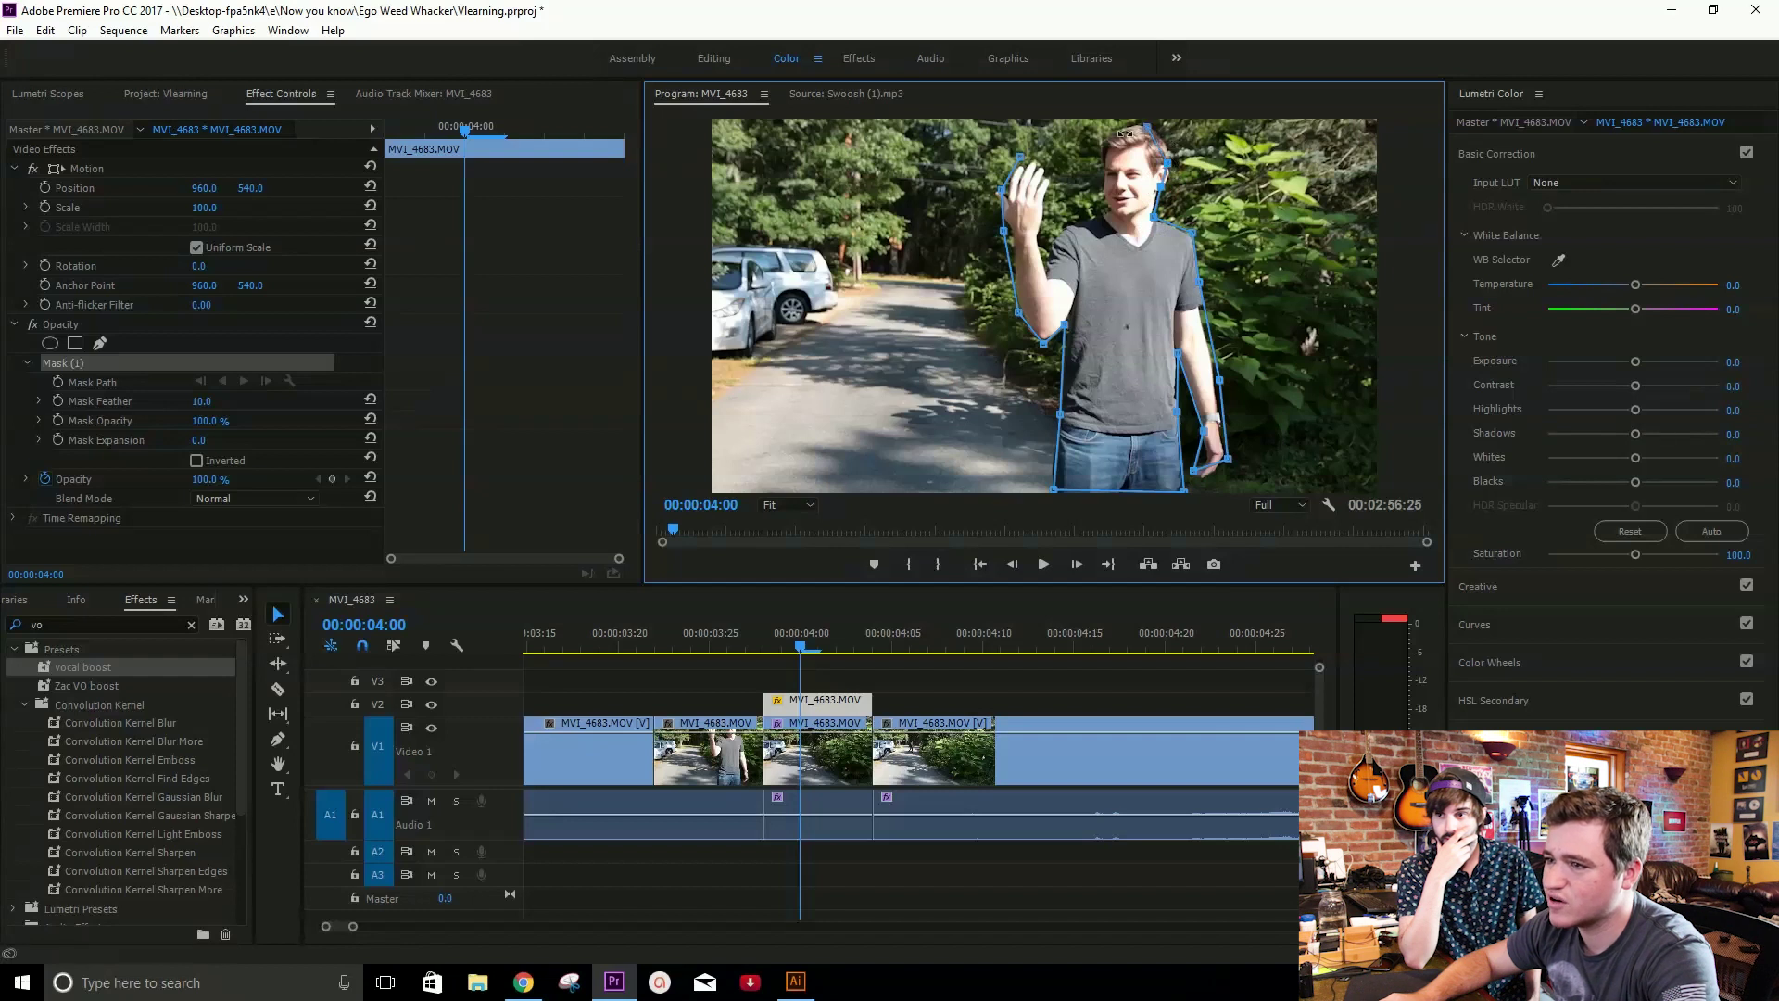
pyautogui.click(1103, 139)
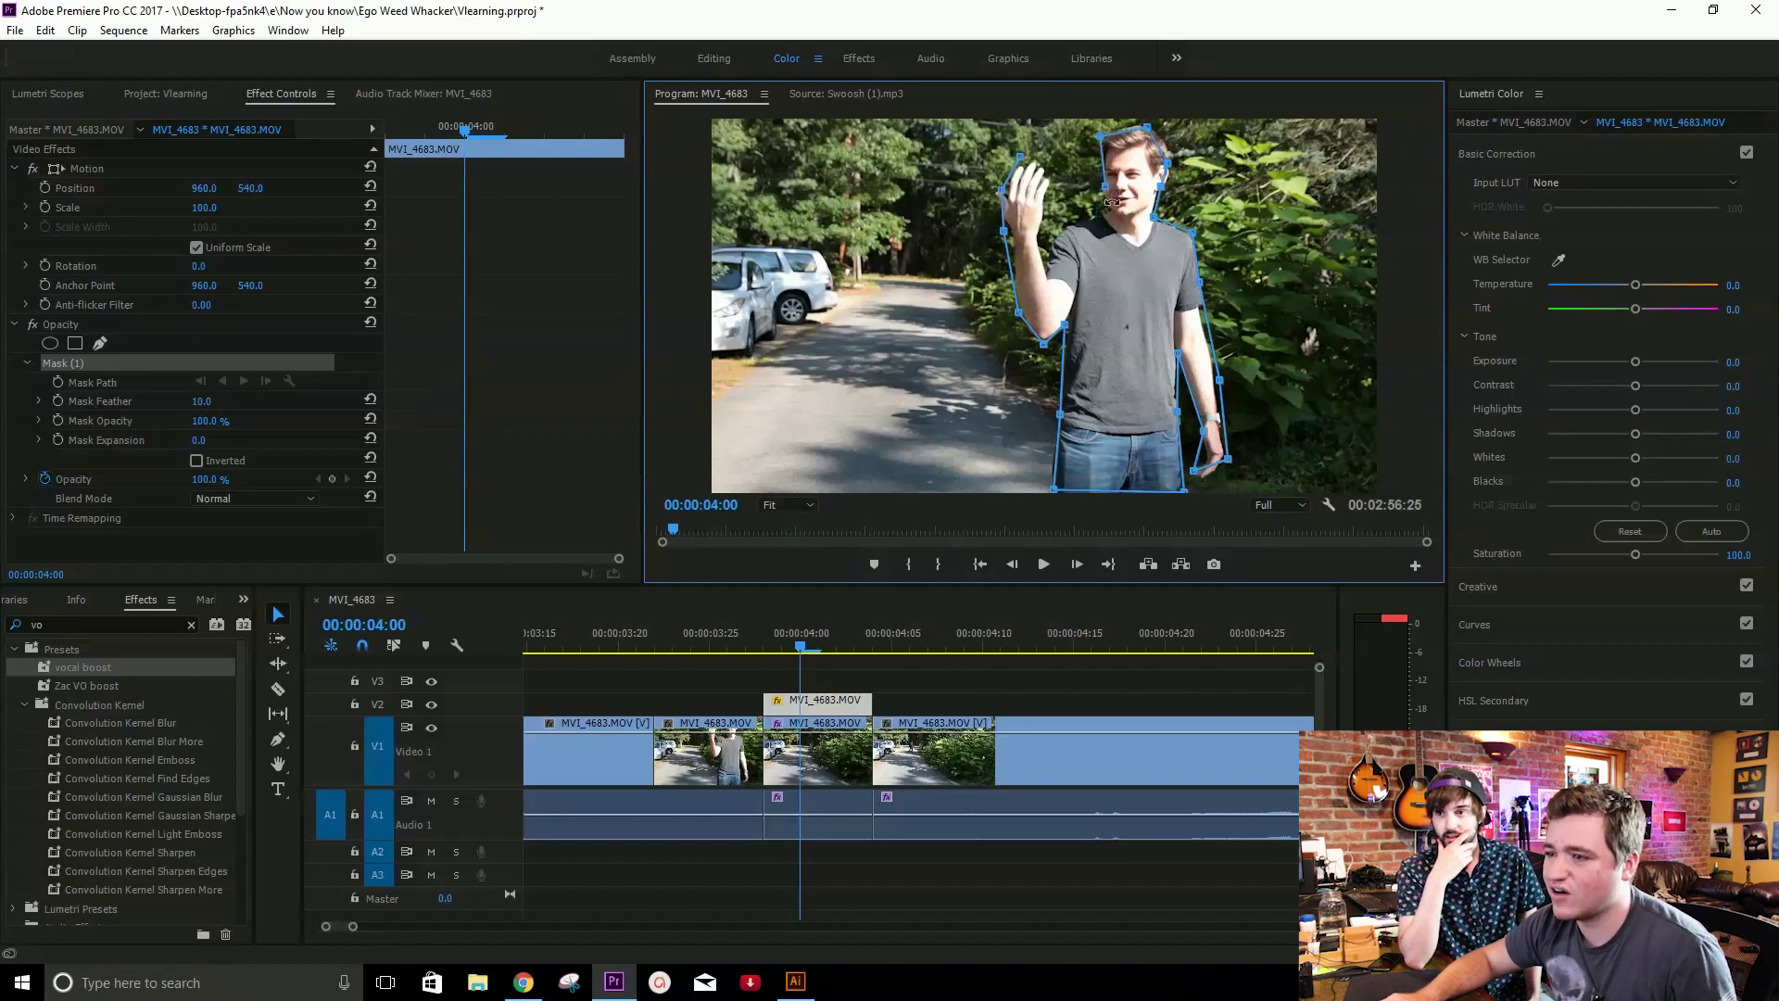
pyautogui.click(1060, 228)
pyautogui.click(1049, 285)
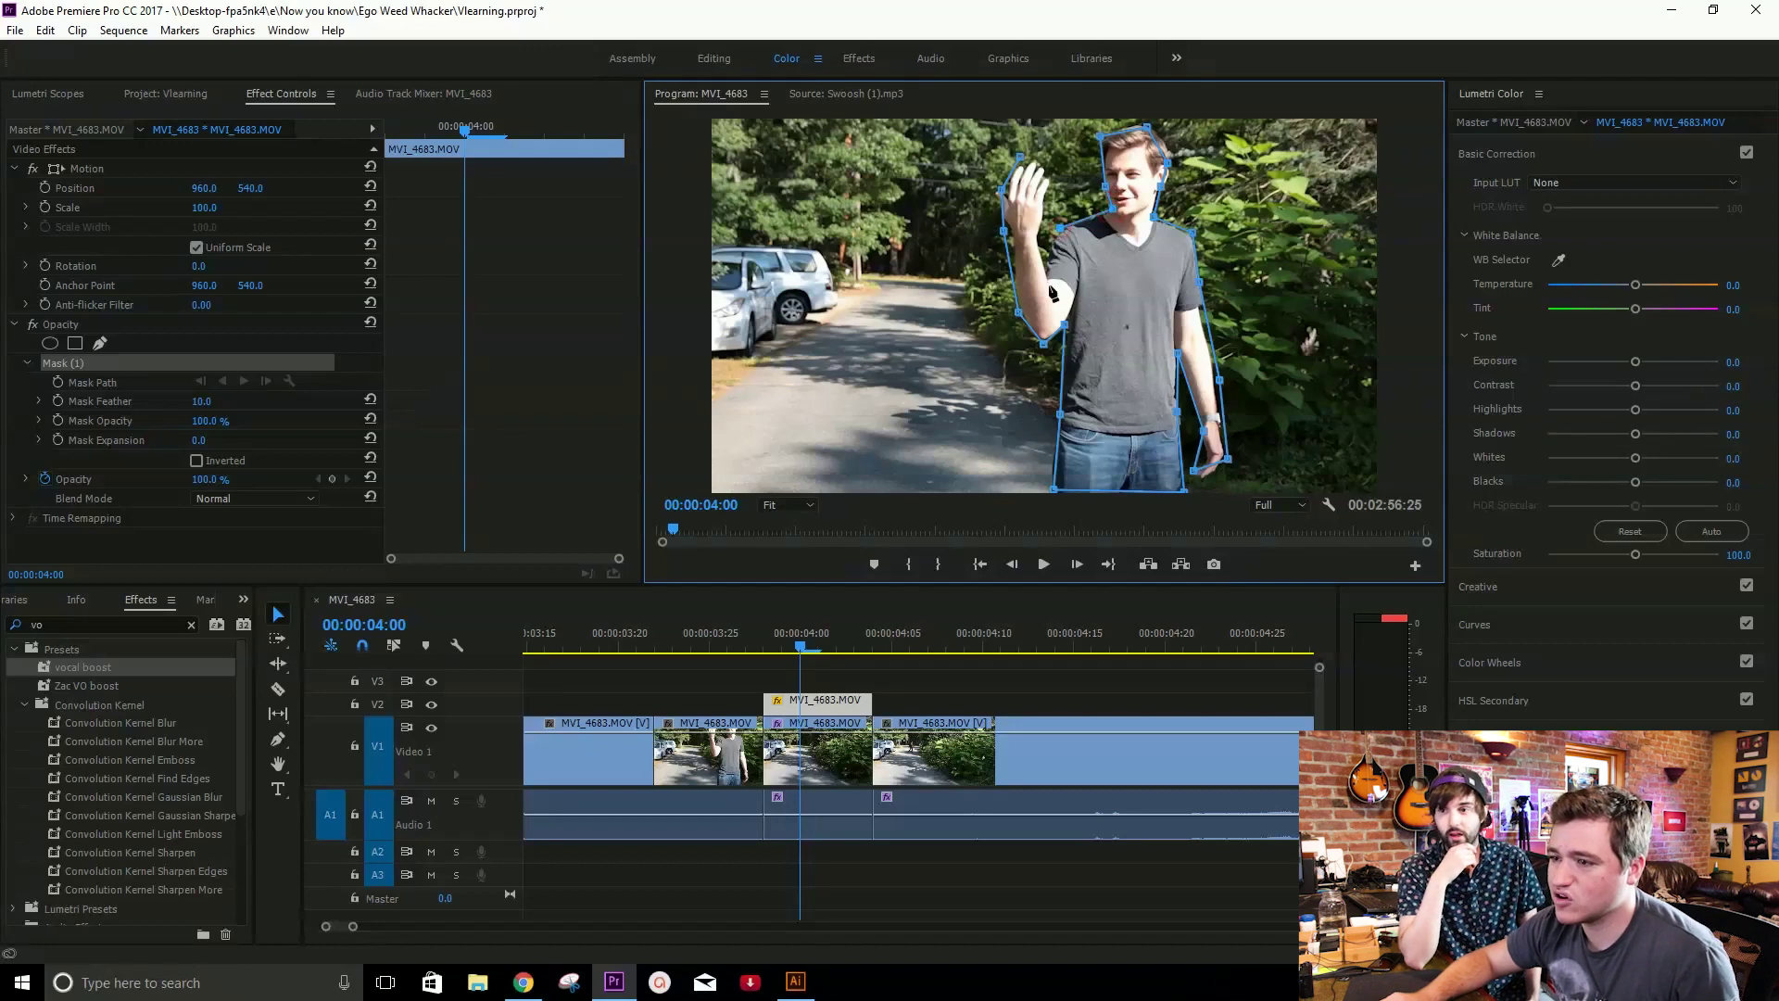
pyautogui.click(1045, 189)
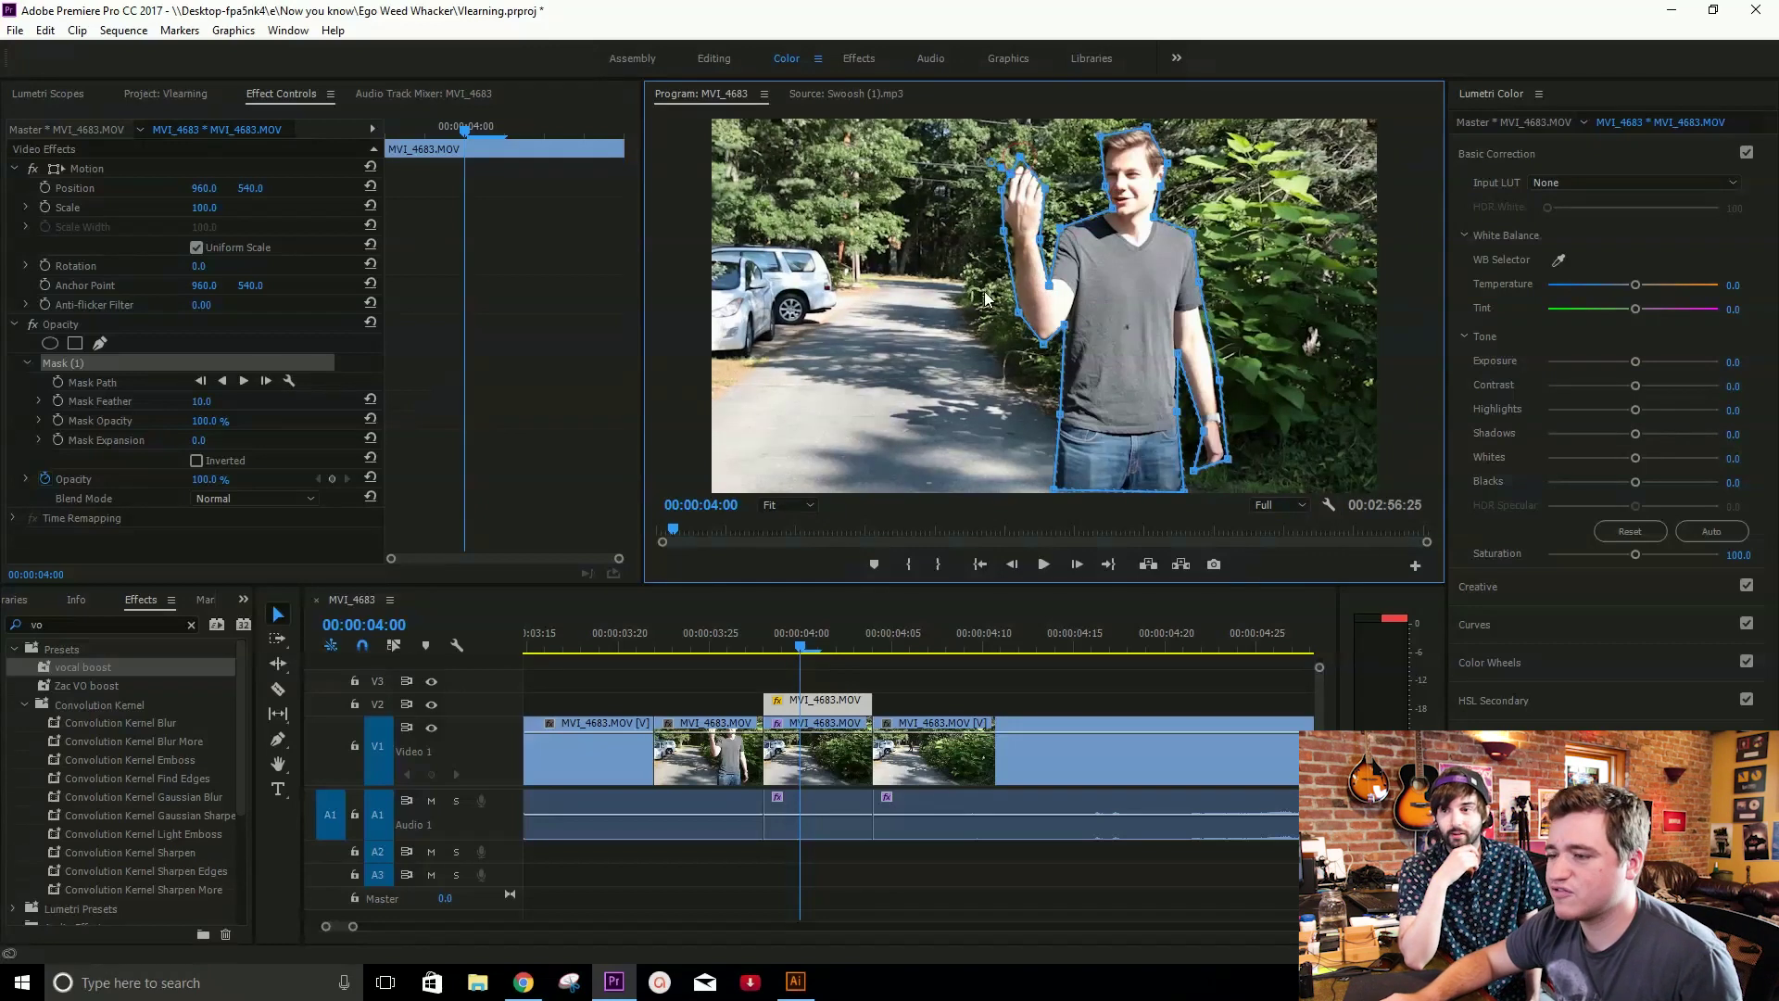
# Search the effects for "dir" and apply Directional Blur to the masked clip on V2.
pyautogui.click(925, 676)
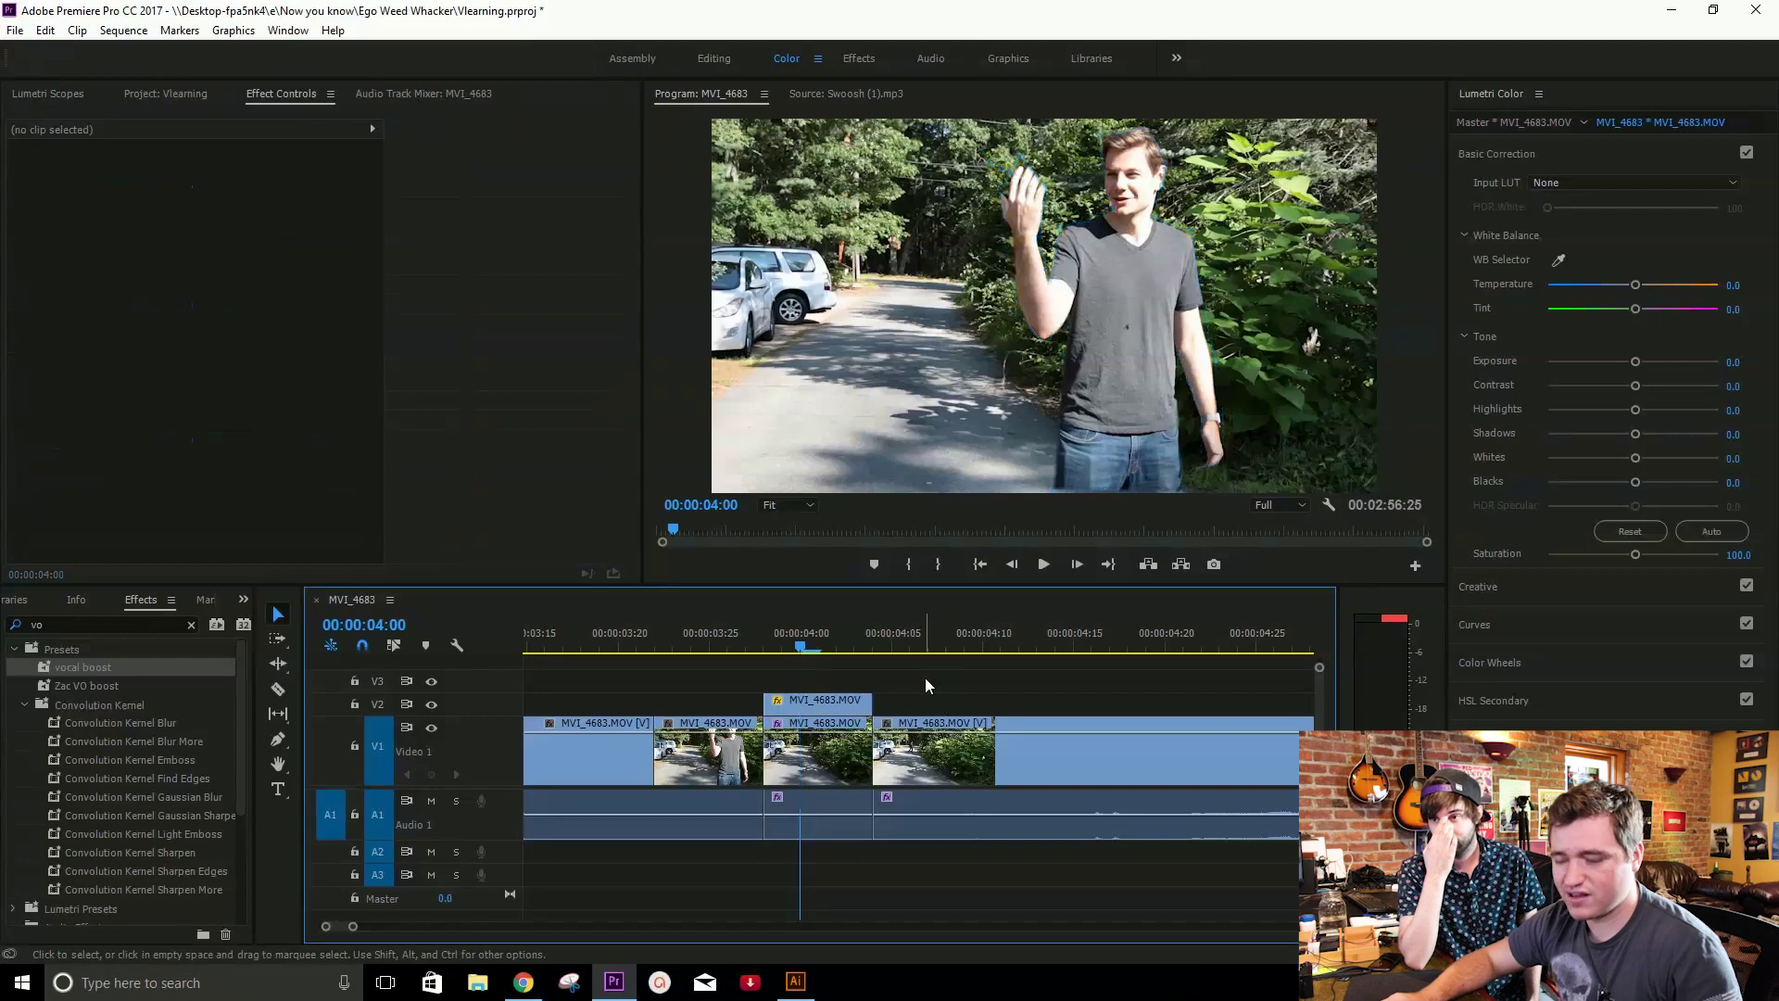
pyautogui.click(1091, 324)
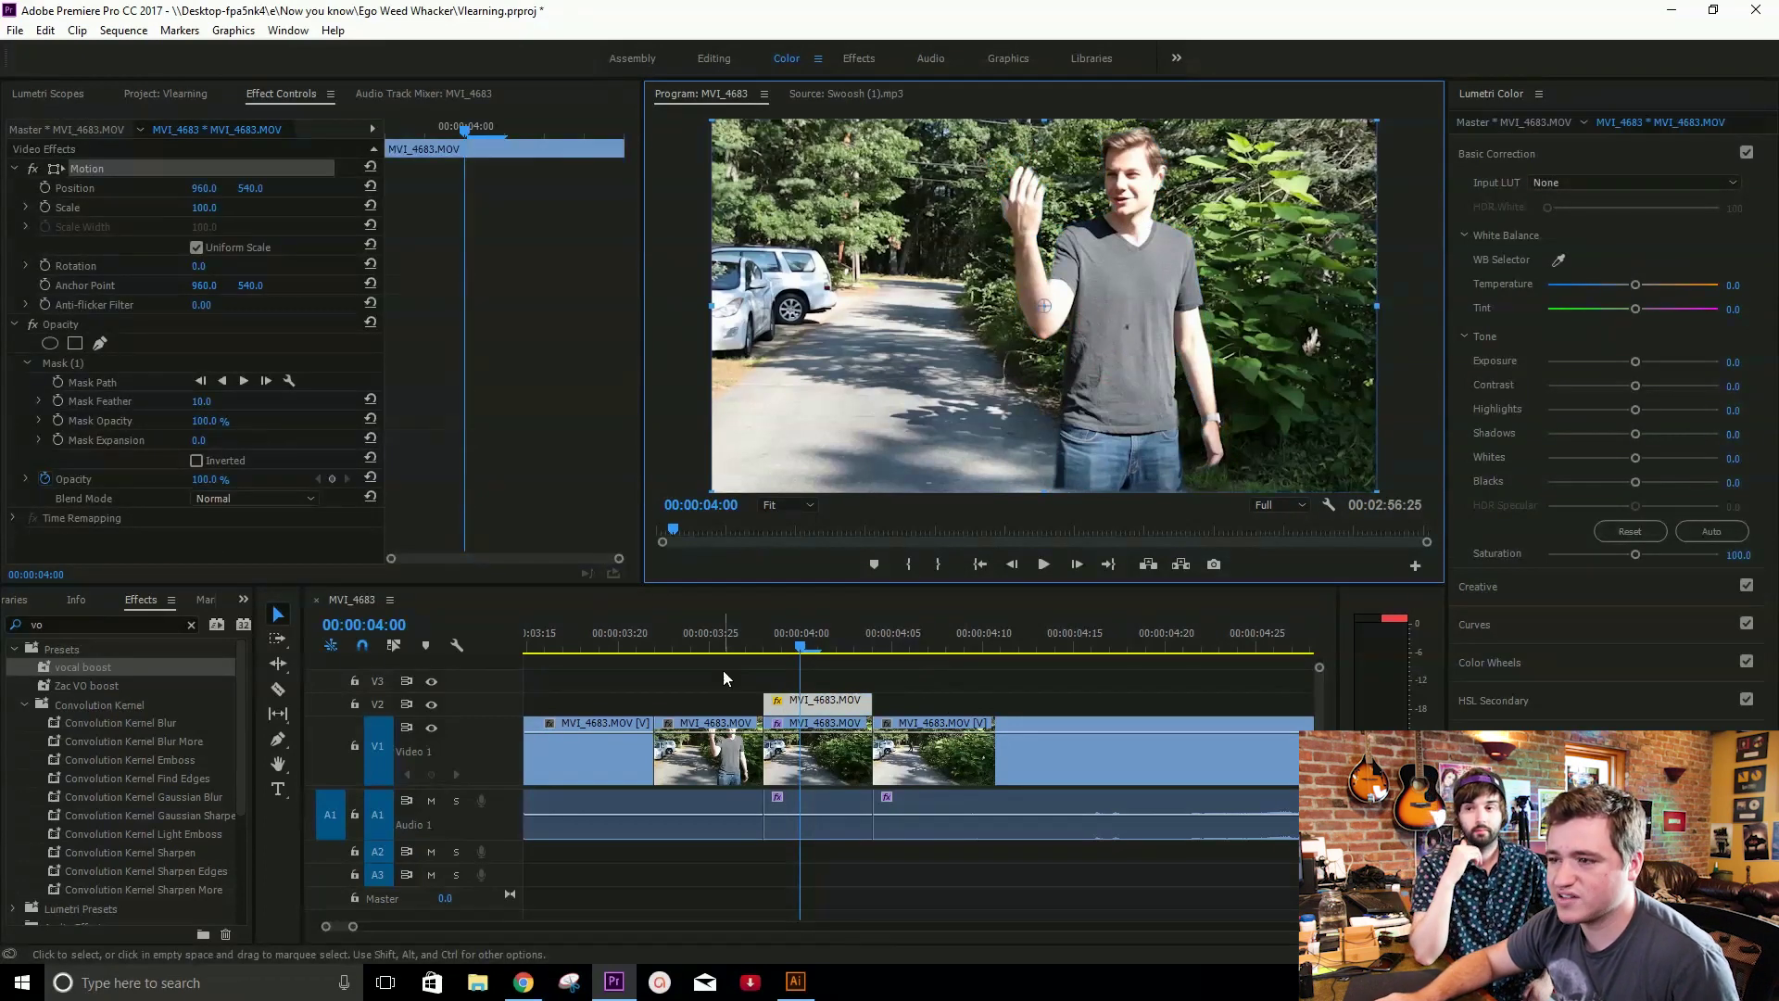
pyautogui.click(71, 622)
pyautogui.press('BackSpace')
pyautogui.press('BackSpace')
pyautogui.write('dir')
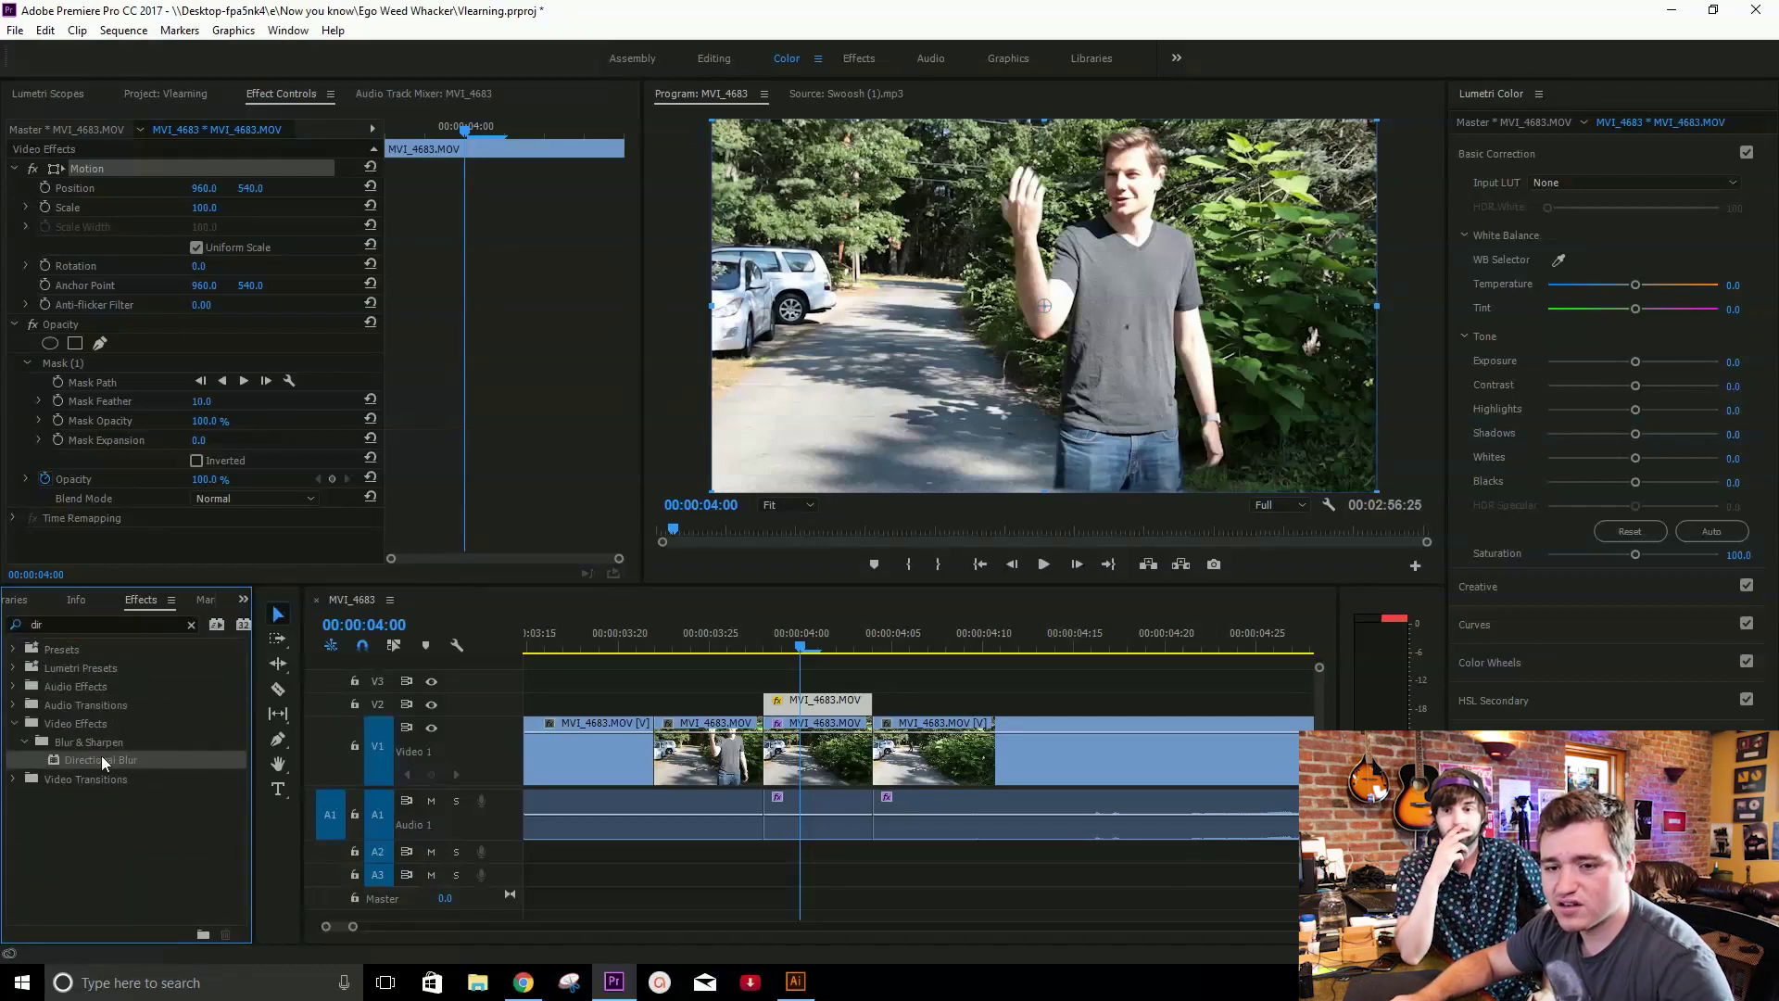
pyautogui.moveTo(102, 755); pyautogui.dragTo(818, 702)
# Set the Directional Blur's direction to 69° and its blur length to 33.
pyautogui.scroll(-2, 197, 537)
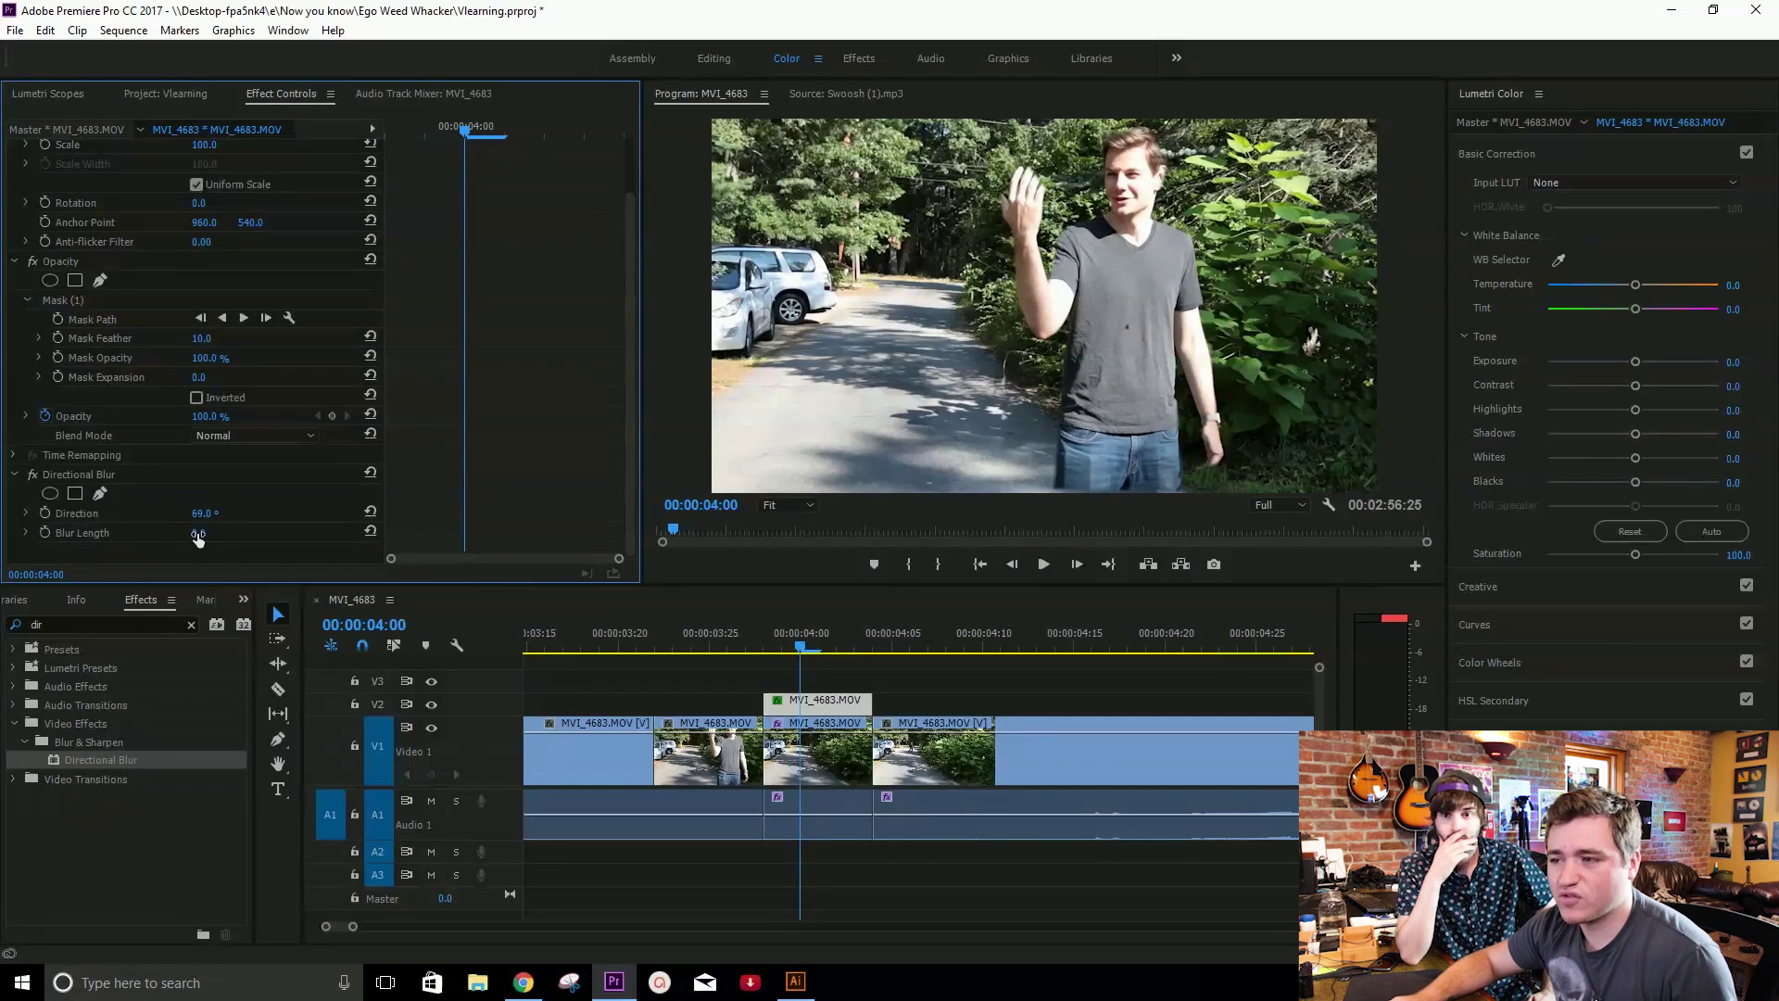
pyautogui.moveTo(201, 539); pyautogui.dragTo(208, 609)
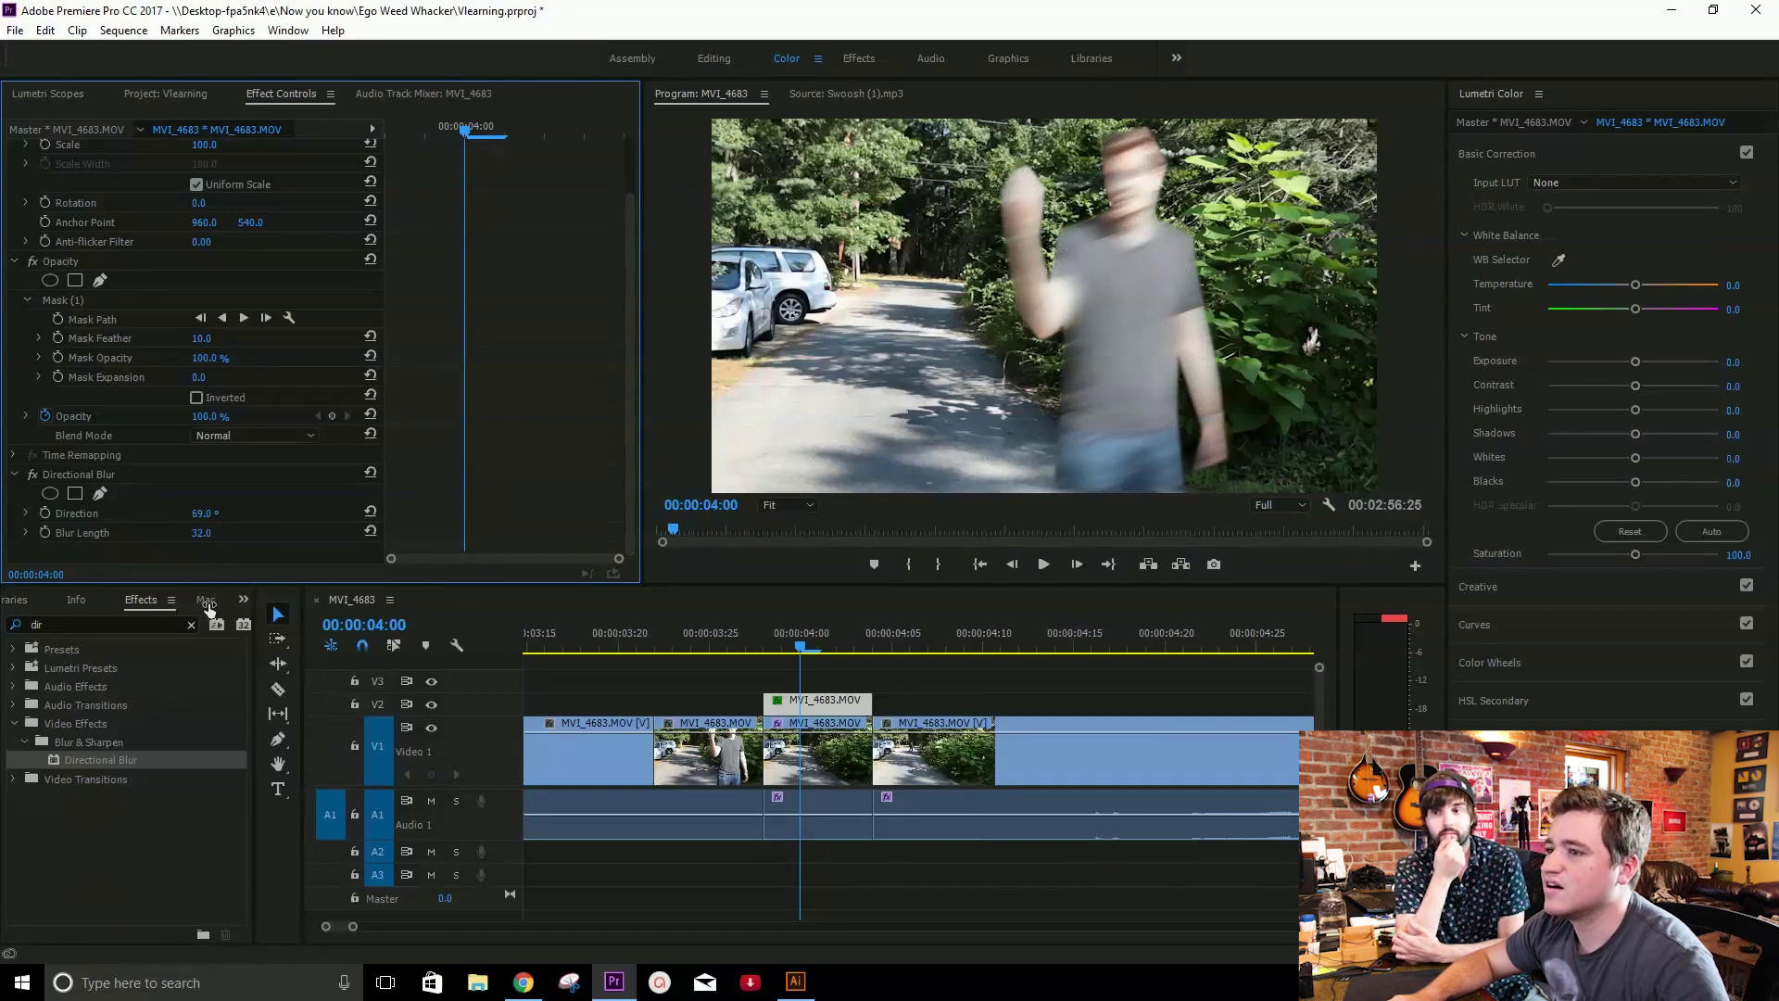
pyautogui.hotkey('ctrl', 's')
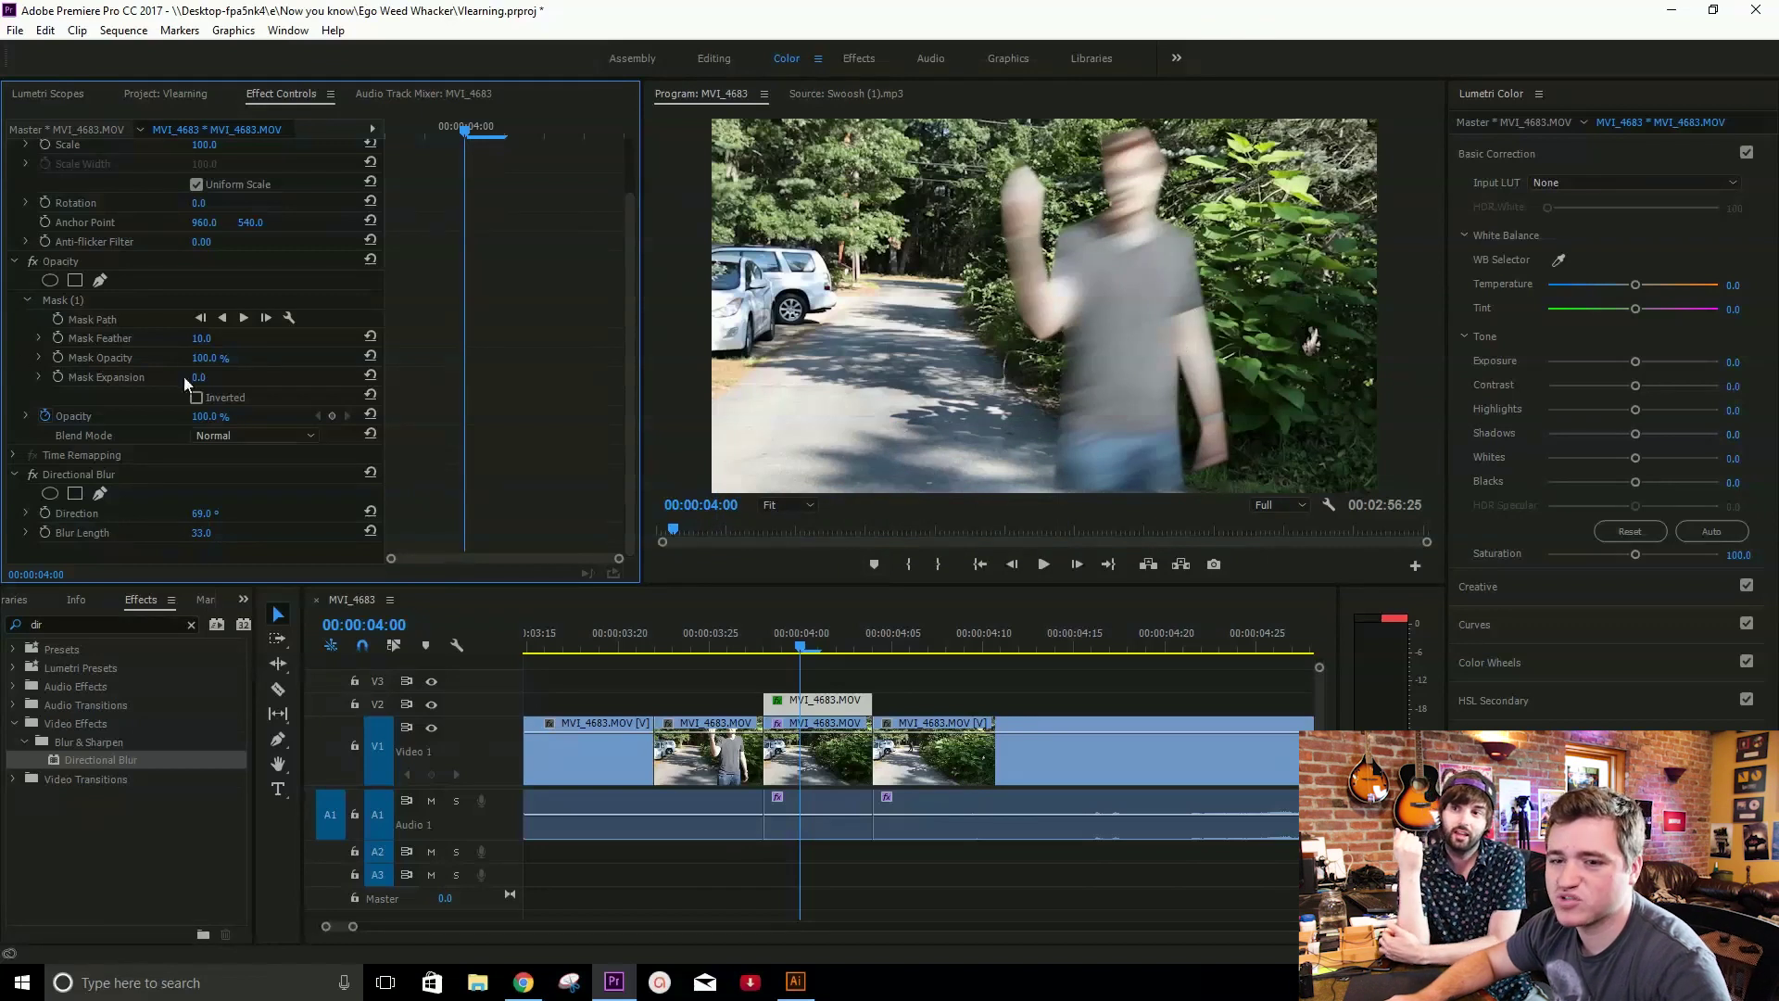
# Set the opacity mask's feather to 160 and the Directional Blur's direction to 90°.
pyautogui.moveTo(204, 338); pyautogui.dragTo(381, 333)
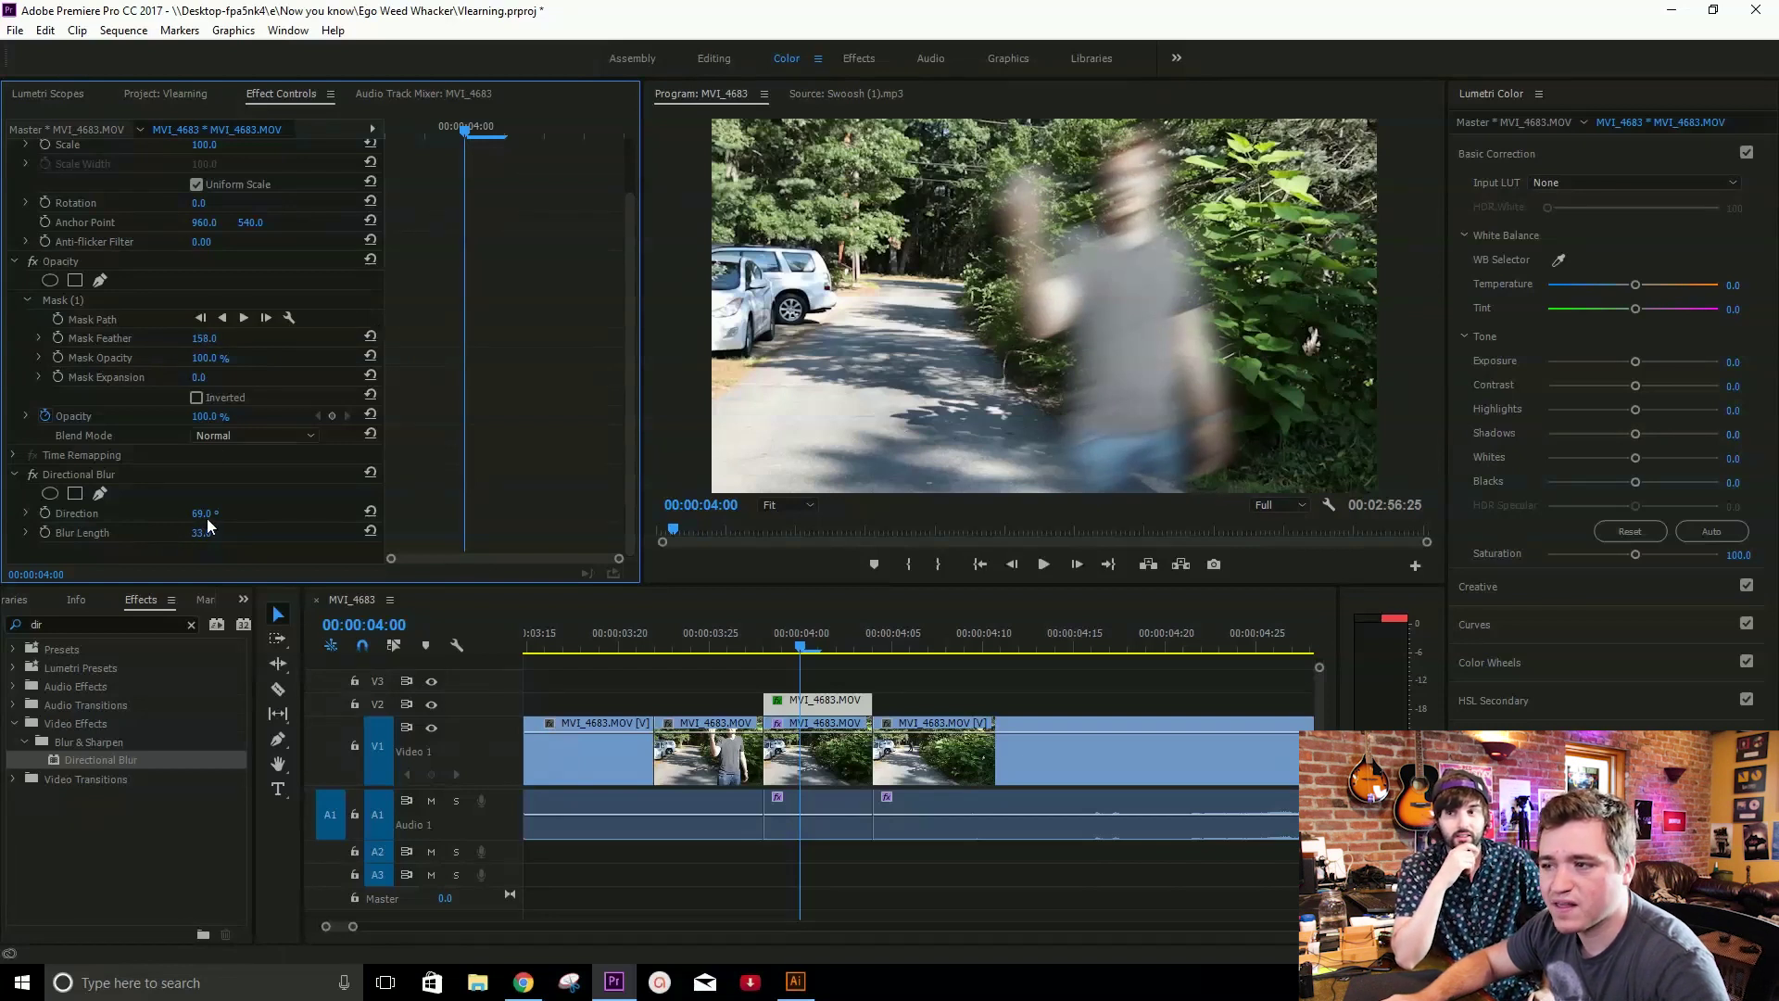
pyautogui.moveTo(201, 514)
pyautogui.mouseDown()
pyautogui.moveTo(261, 516)
pyautogui.moveTo(229, 519)
pyautogui.mouseUp()
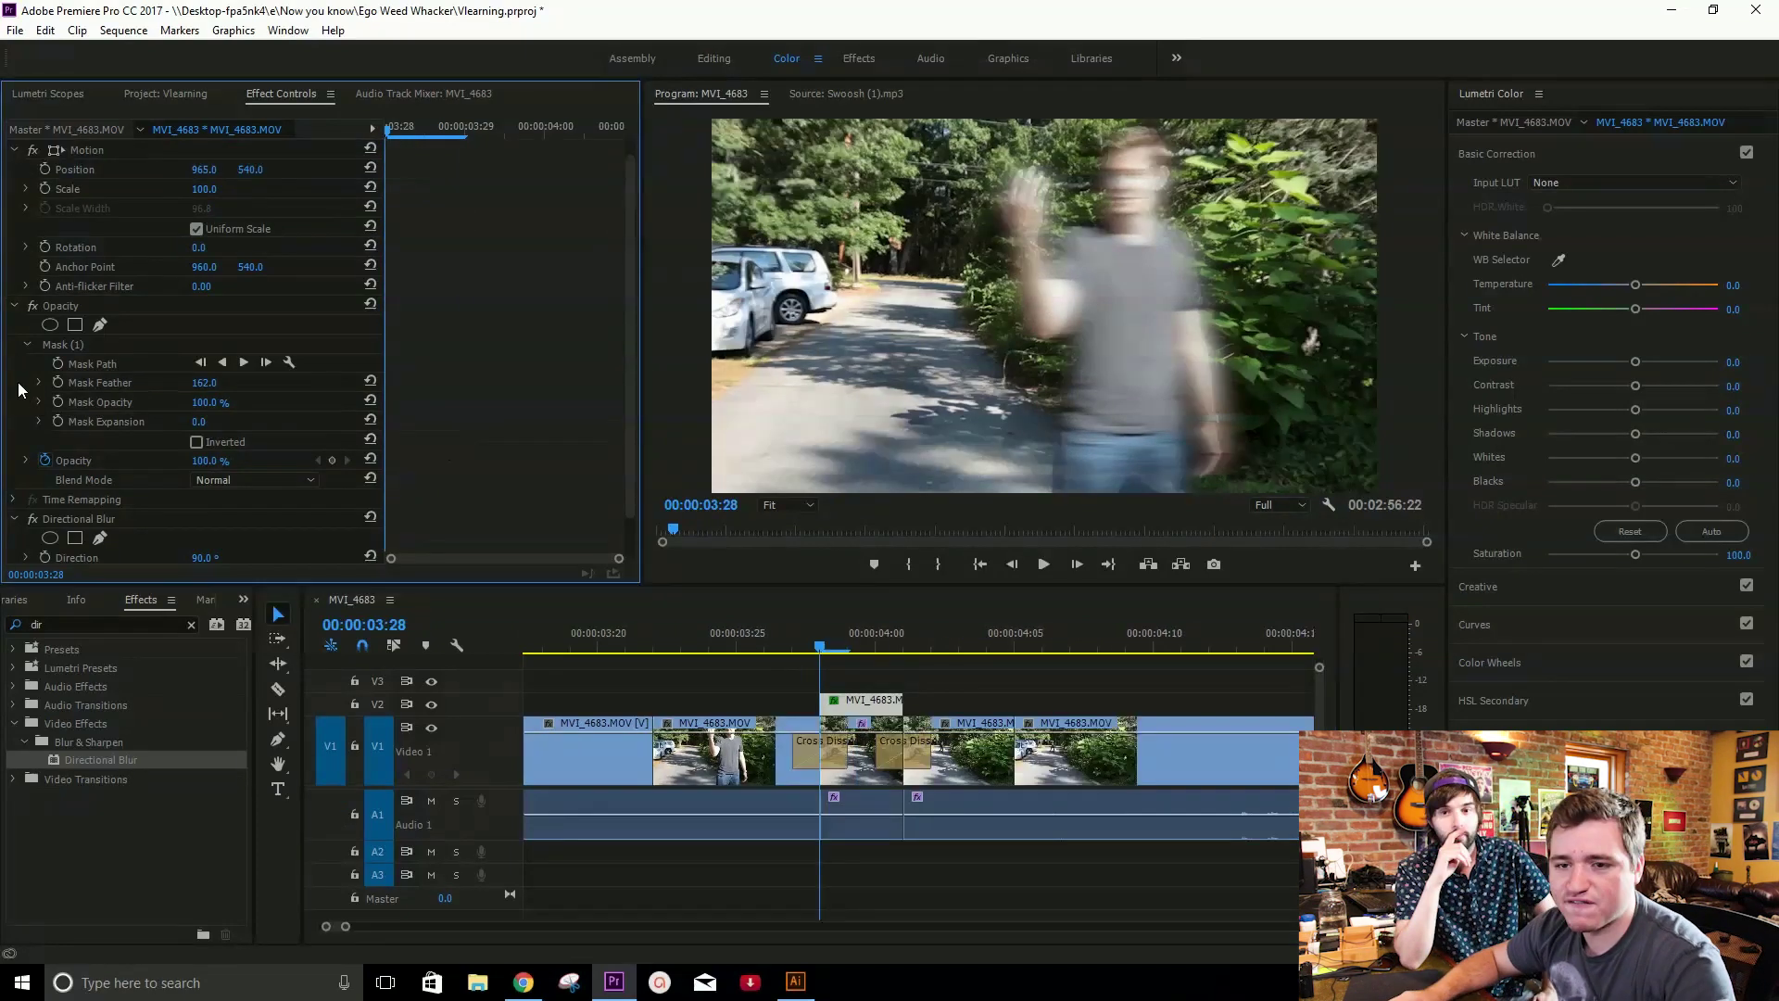
pyautogui.click(63, 345)
pyautogui.click(204, 383)
pyautogui.write('160')
pyautogui.press('Return')
# Play back and scrub through the blurred disappearance between about 00:00:03:22 and 00:00:03:28 to check the effect.
pyautogui.moveTo(790, 654)
pyautogui.mouseDown()
pyautogui.moveTo(832, 653)
pyautogui.moveTo(775, 656)
pyautogui.moveTo(882, 658)
pyautogui.moveTo(788, 670)
pyautogui.moveTo(815, 669)
pyautogui.moveTo(796, 684)
pyautogui.mouseUp()
pyautogui.press('-')
pyautogui.click(832, 638)
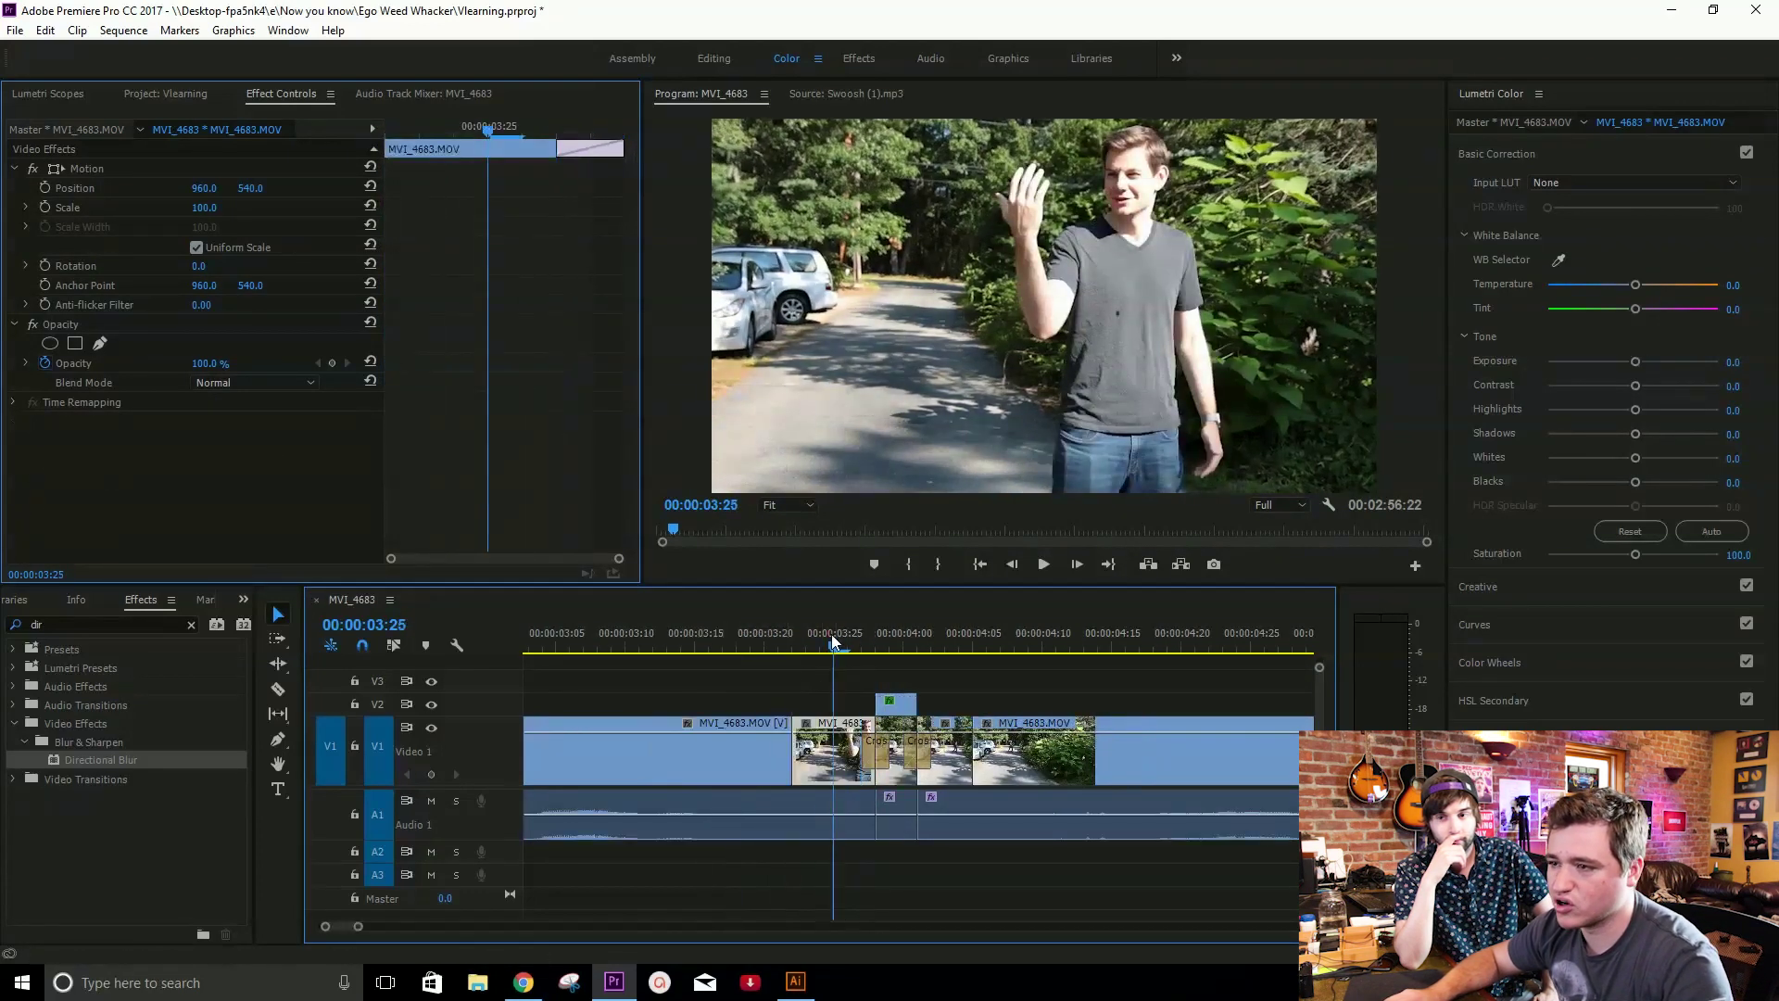
pyautogui.press('space')
pyautogui.click(802, 639)
pyautogui.press('space')
pyautogui.click(794, 639)
pyautogui.press('space')
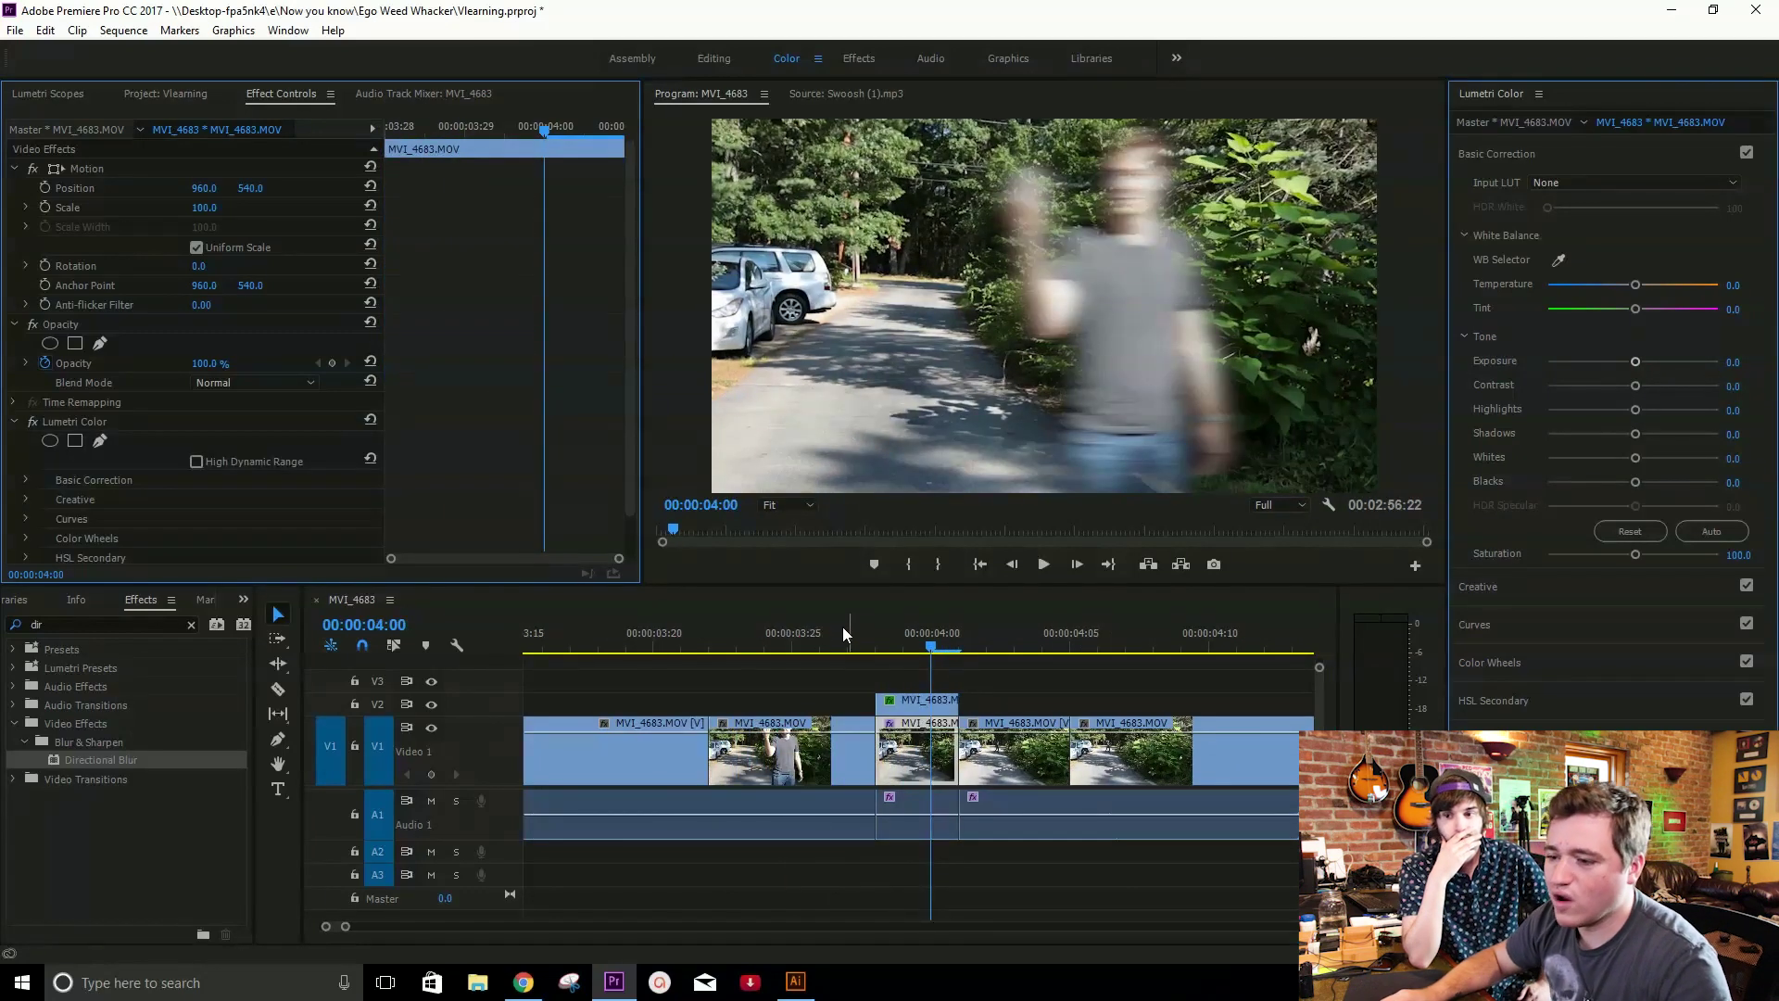
pyautogui.moveTo(845, 628); pyautogui.dragTo(866, 667)
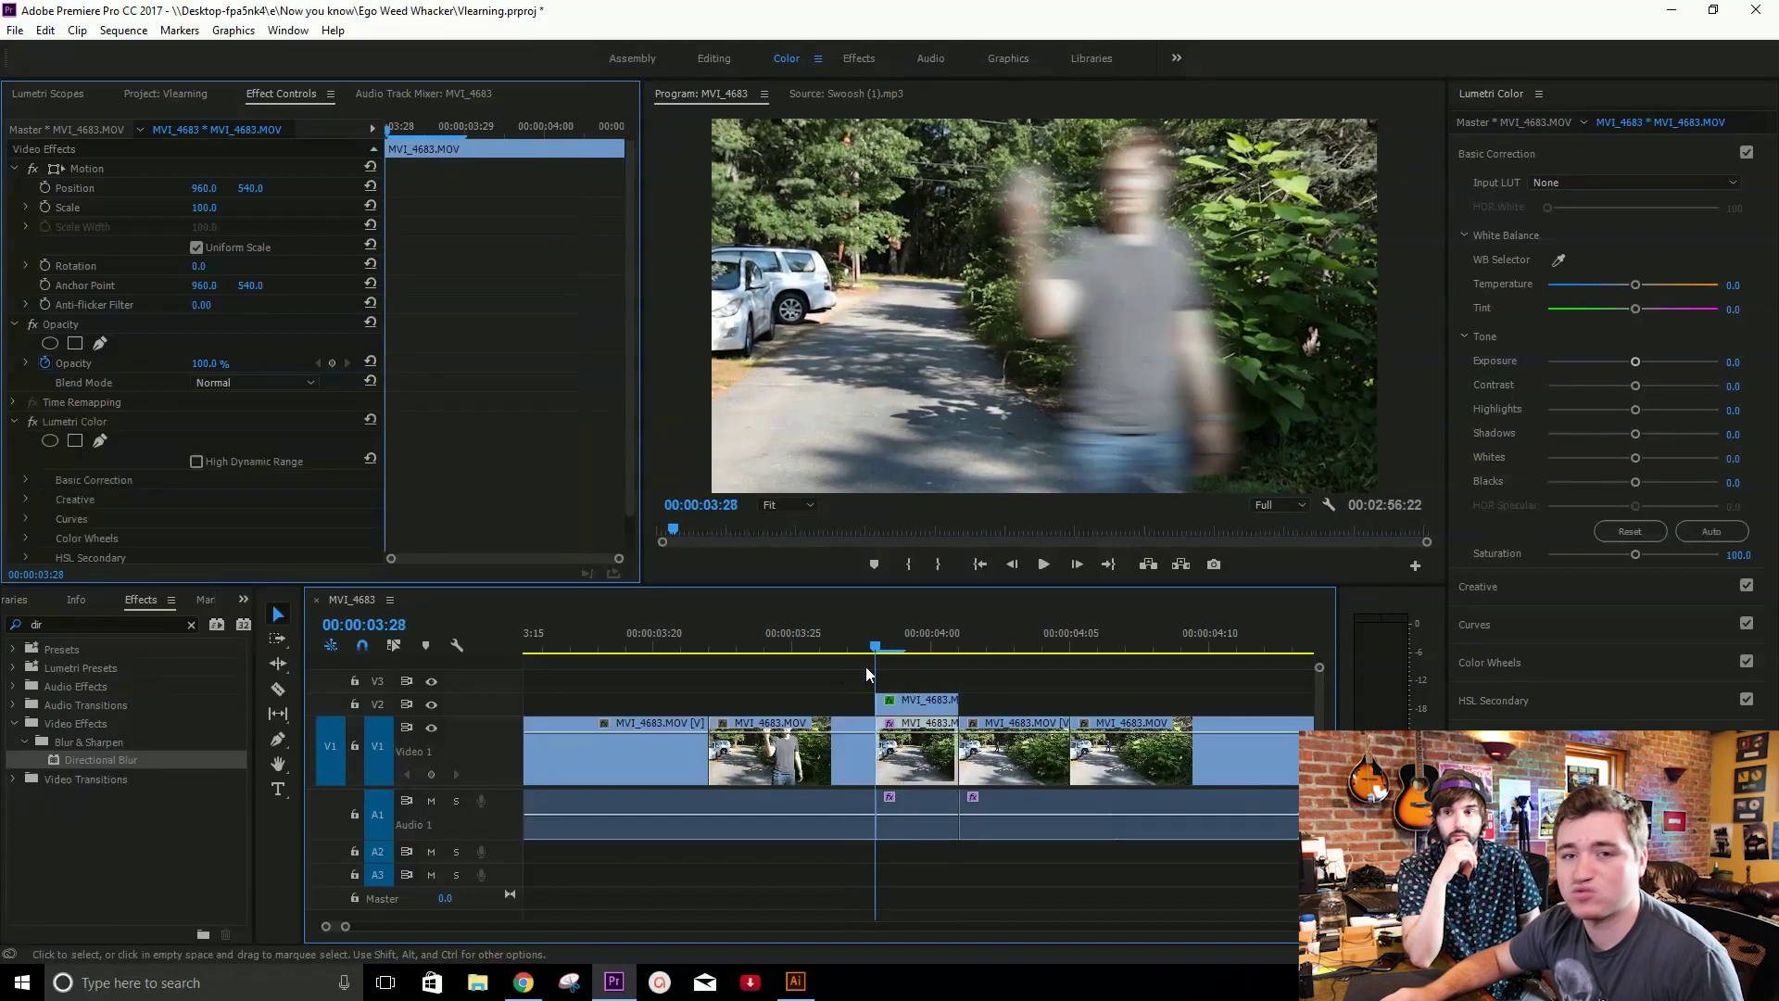
# Add Cross Dissolves at both ends of the V1 clip beneath the blurred duplicate and move the playhead to 00:00:04:03.
pyautogui.click(790, 690)
pyautogui.scroll(-2, 842, 703)
pyautogui.moveTo(826, 641); pyautogui.dragTo(821, 650)
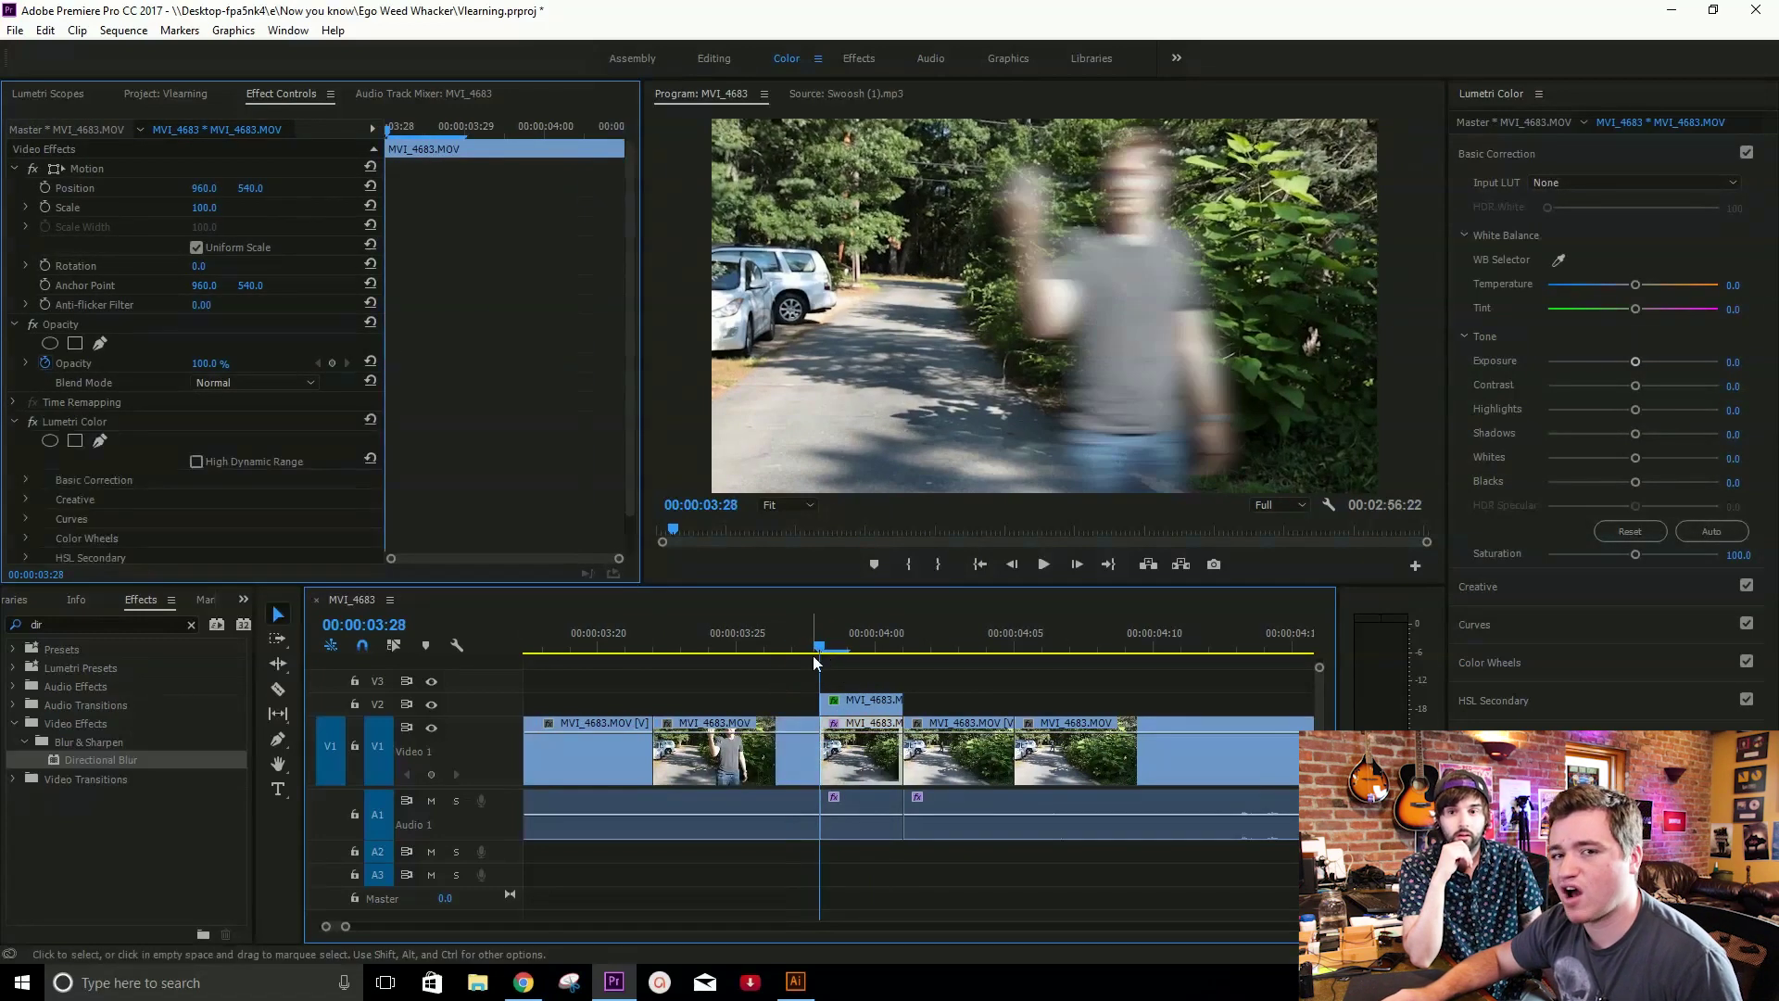
pyautogui.click(813, 760)
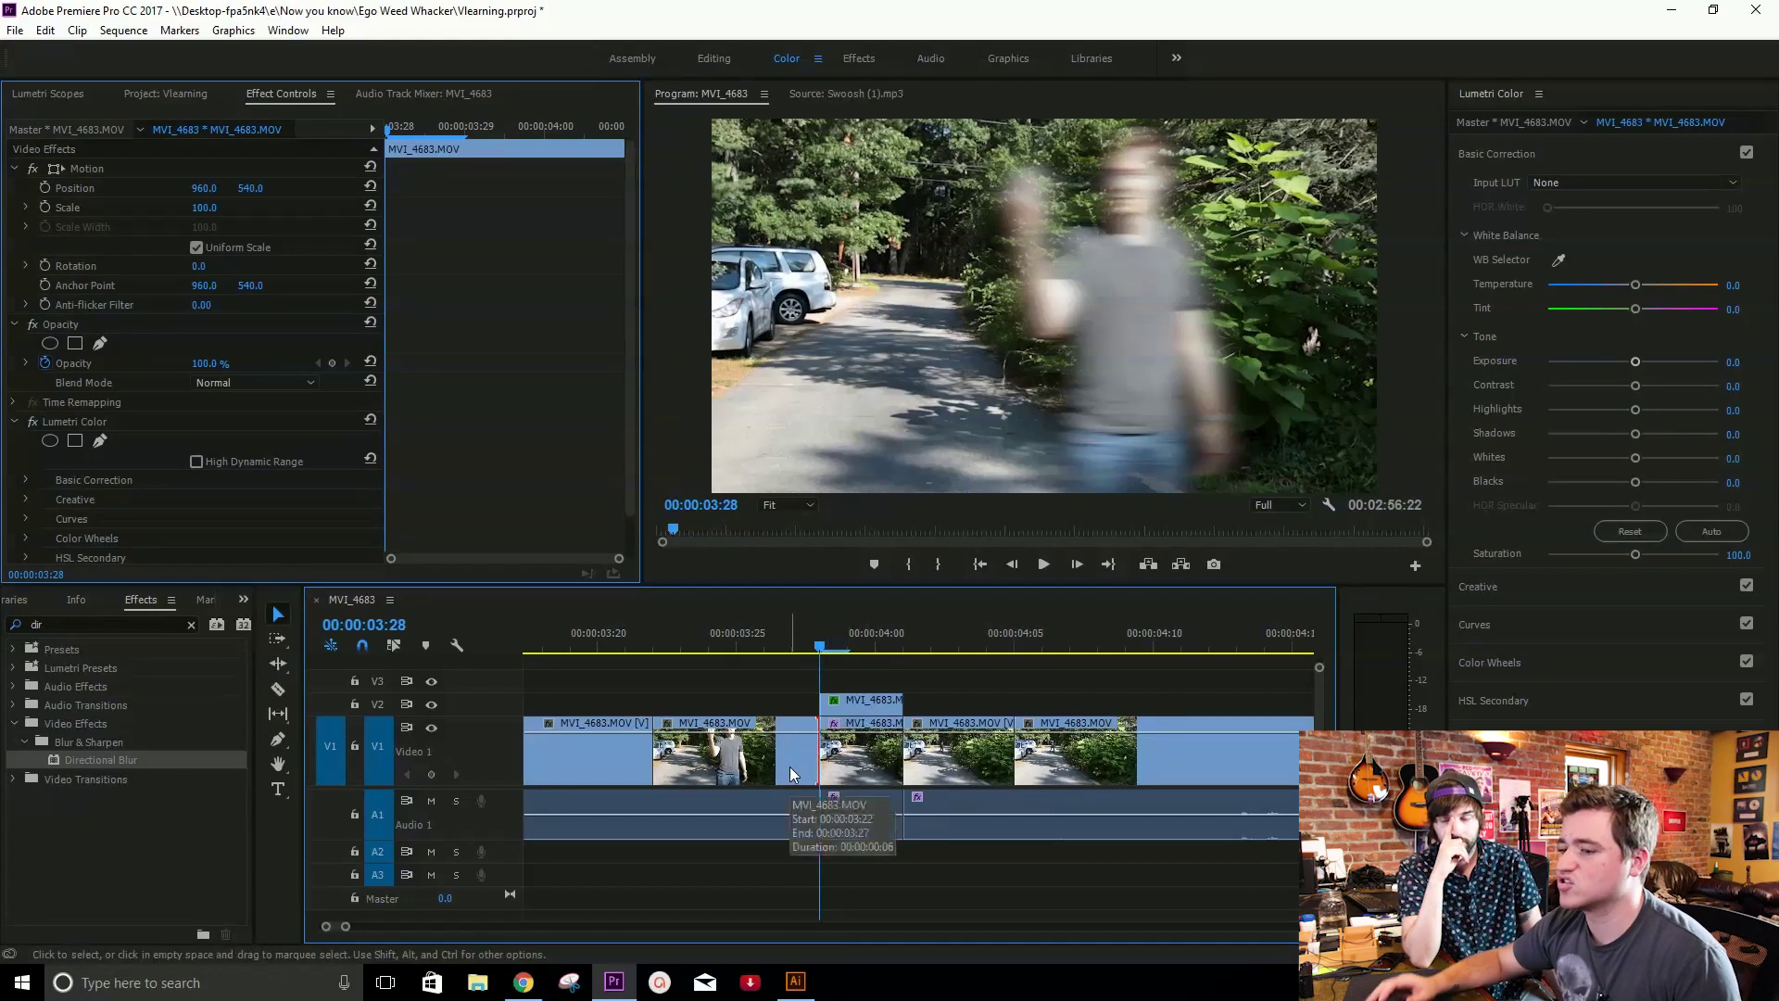
pyautogui.moveTo(867, 623); pyautogui.dragTo(946, 649)
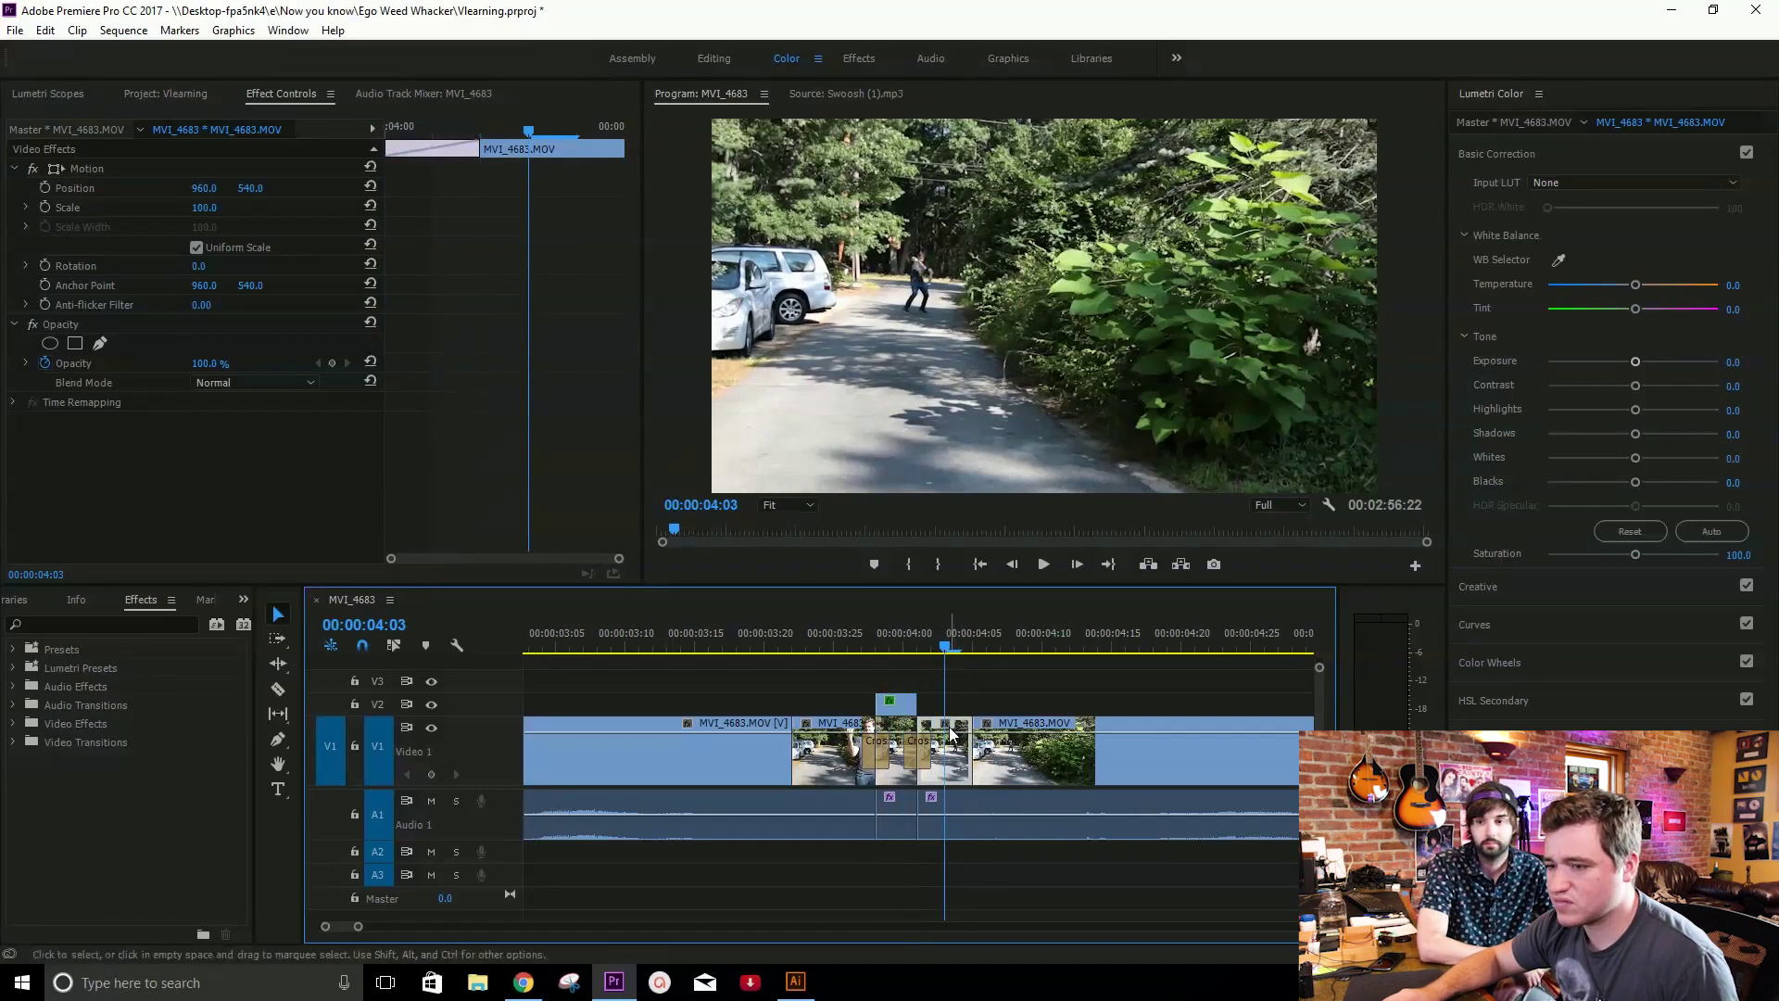
# Duplicate the V1 clip showing the distant man onto V2 and draw an opacity mask closely around him.
pyautogui.press('=')
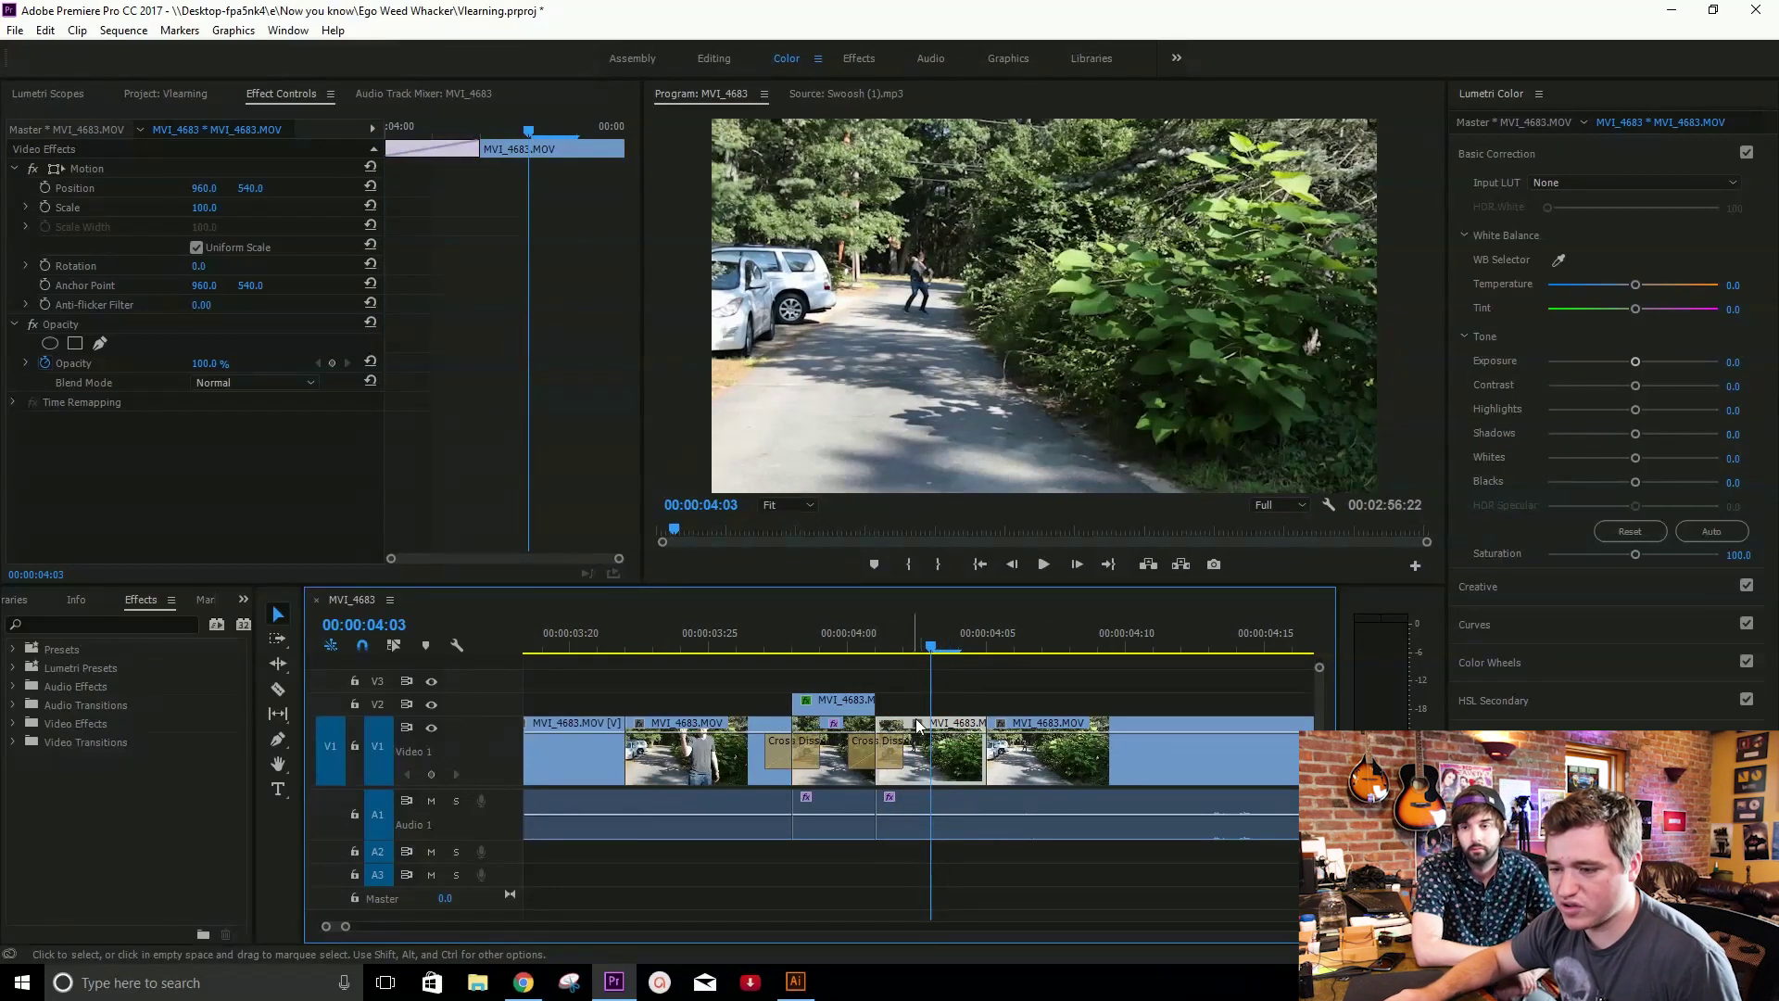
pyautogui.click(904, 693)
pyautogui.moveTo(906, 725); pyautogui.dragTo(947, 706)
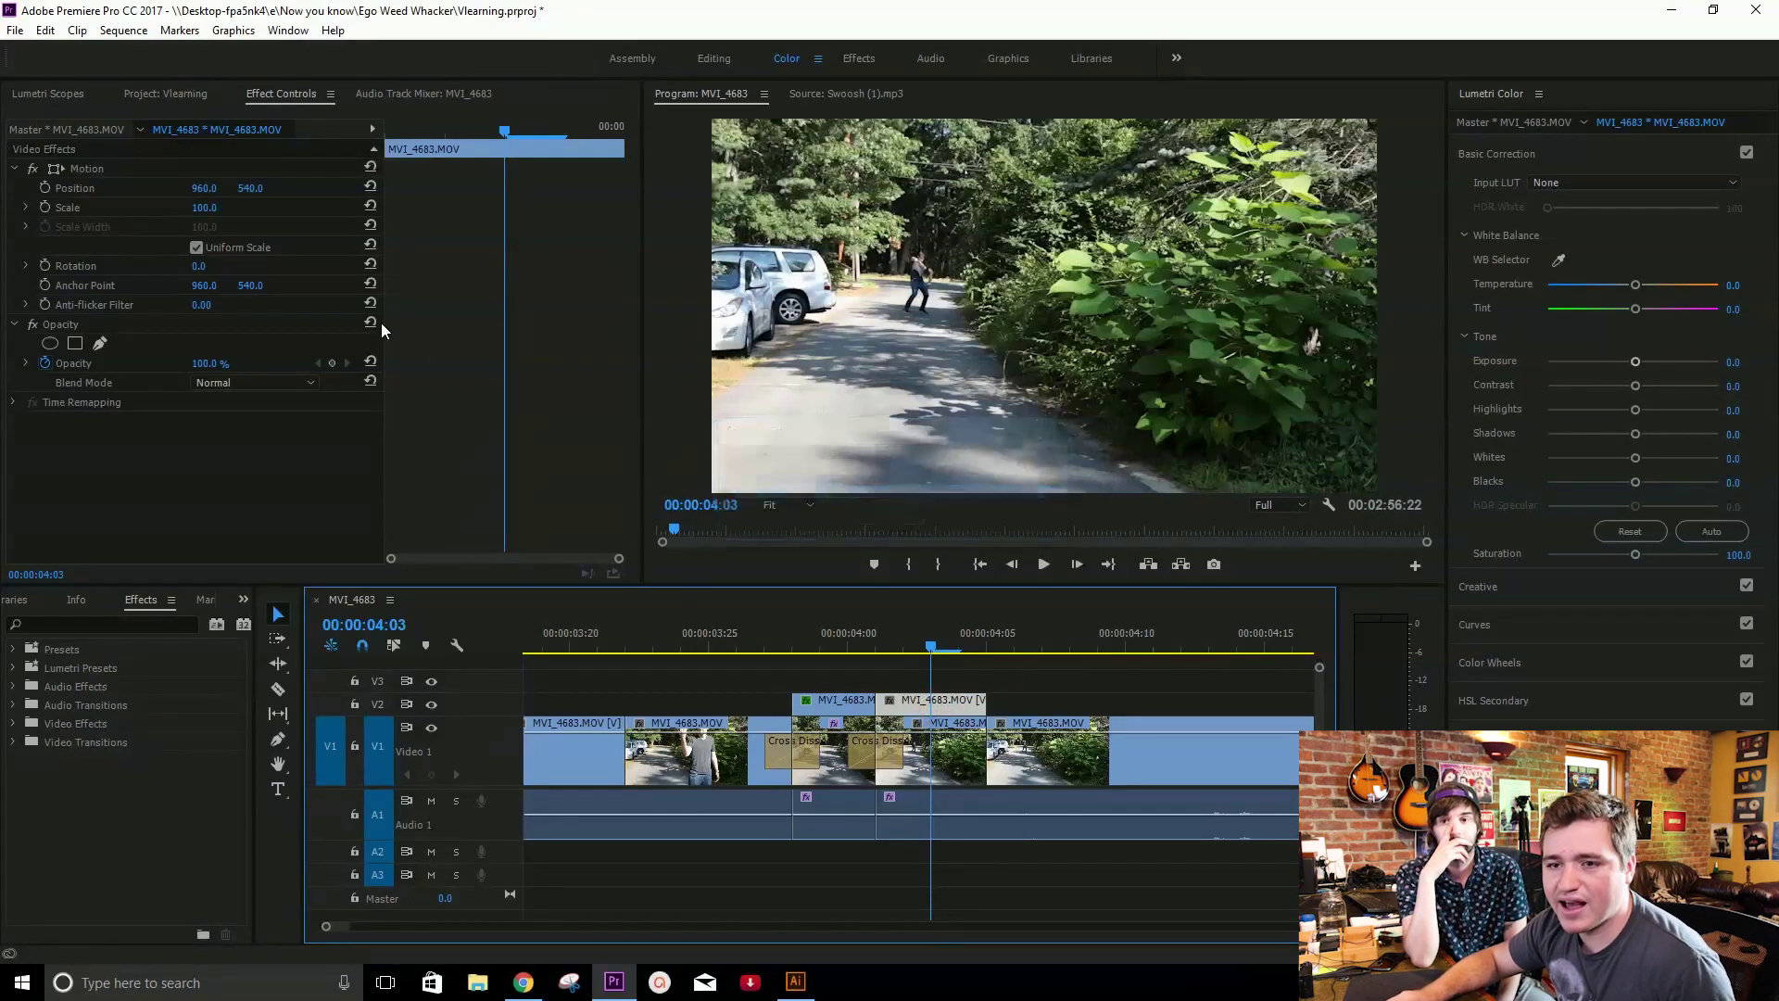
pyautogui.click(77, 344)
pyautogui.click(914, 248)
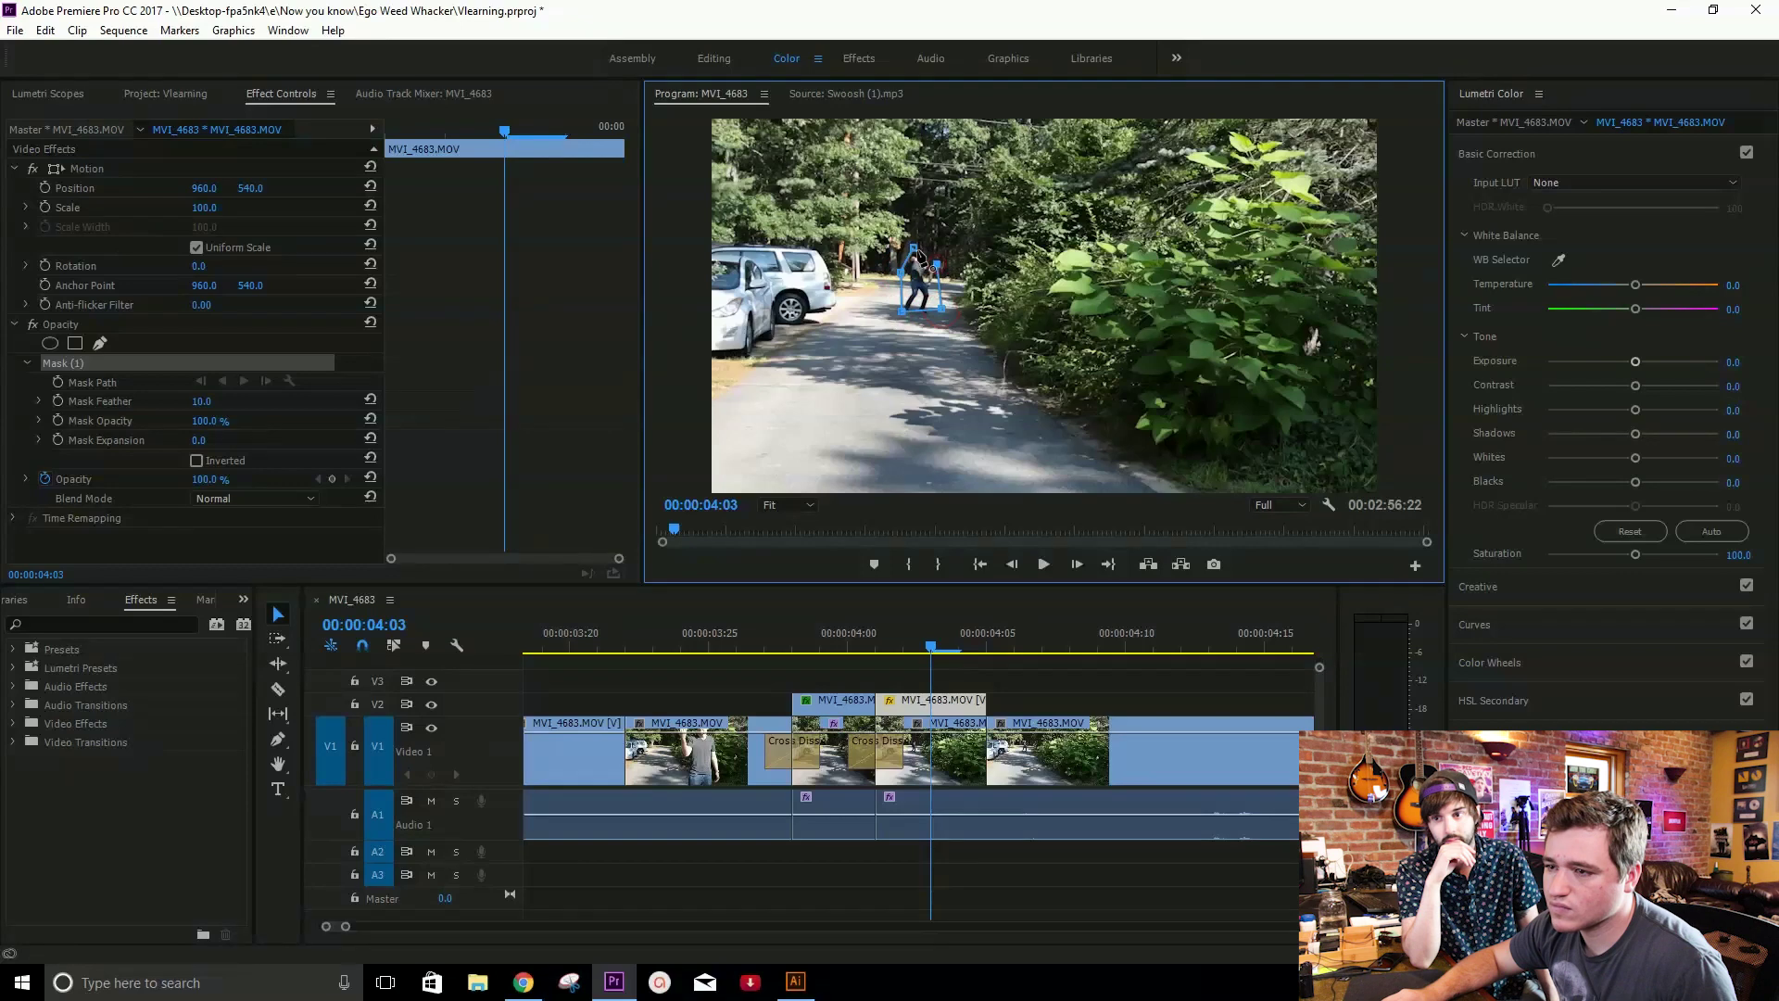
# Copy the Directional Blur from the first V2 clip onto the masked distant-man clip, with that clip's blend mode set to Lighten.
pyautogui.click(843, 704)
pyautogui.scroll(-2, 256, 528)
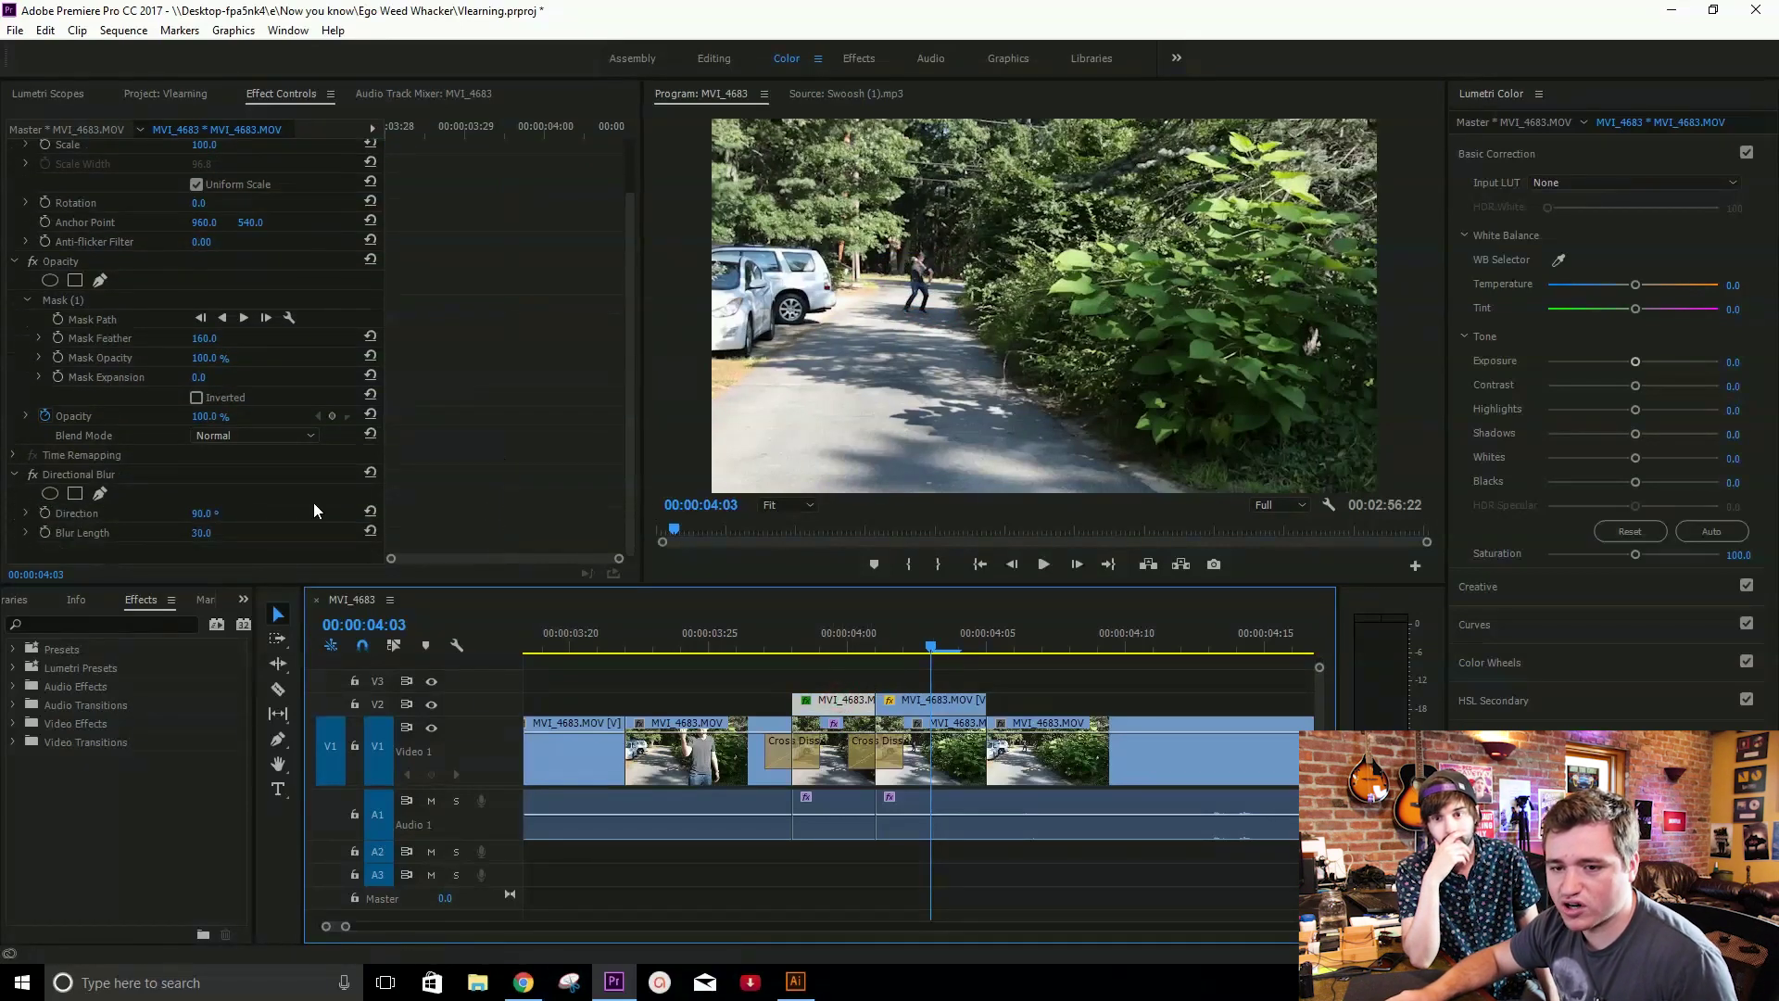
pyautogui.click(89, 476)
pyautogui.click(962, 771)
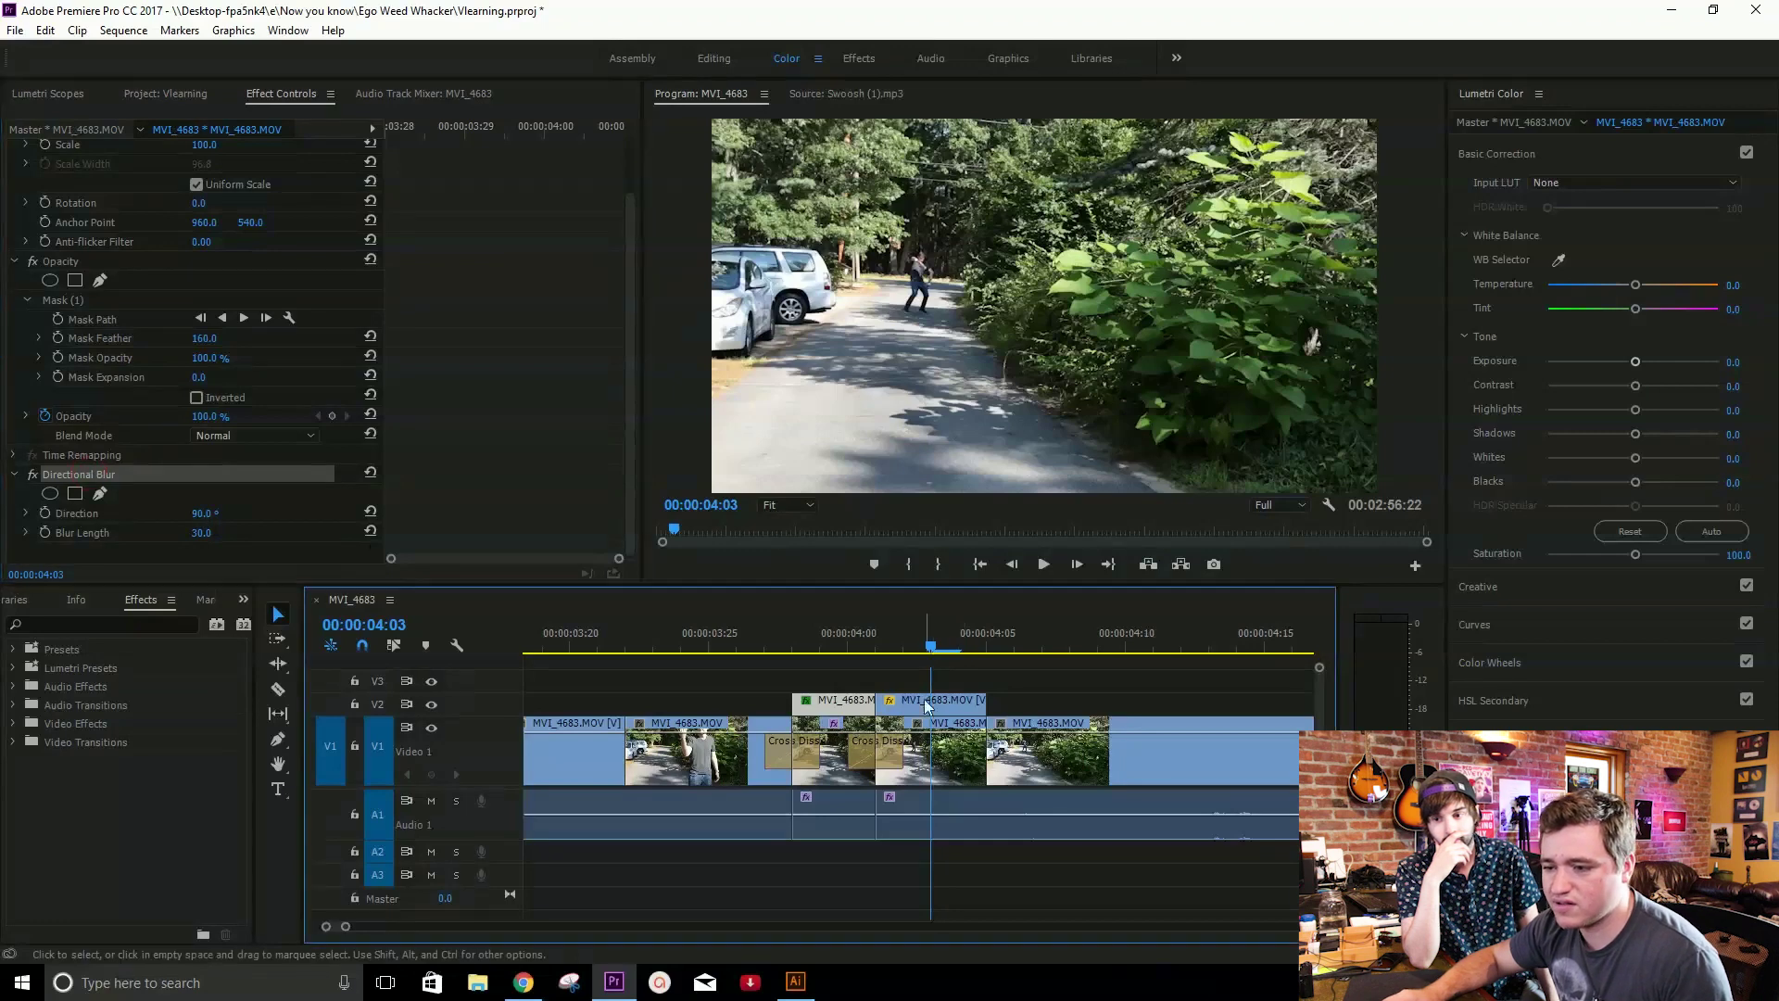
pyautogui.click(116, 543)
pyautogui.hotkey('ctrl', 'v')
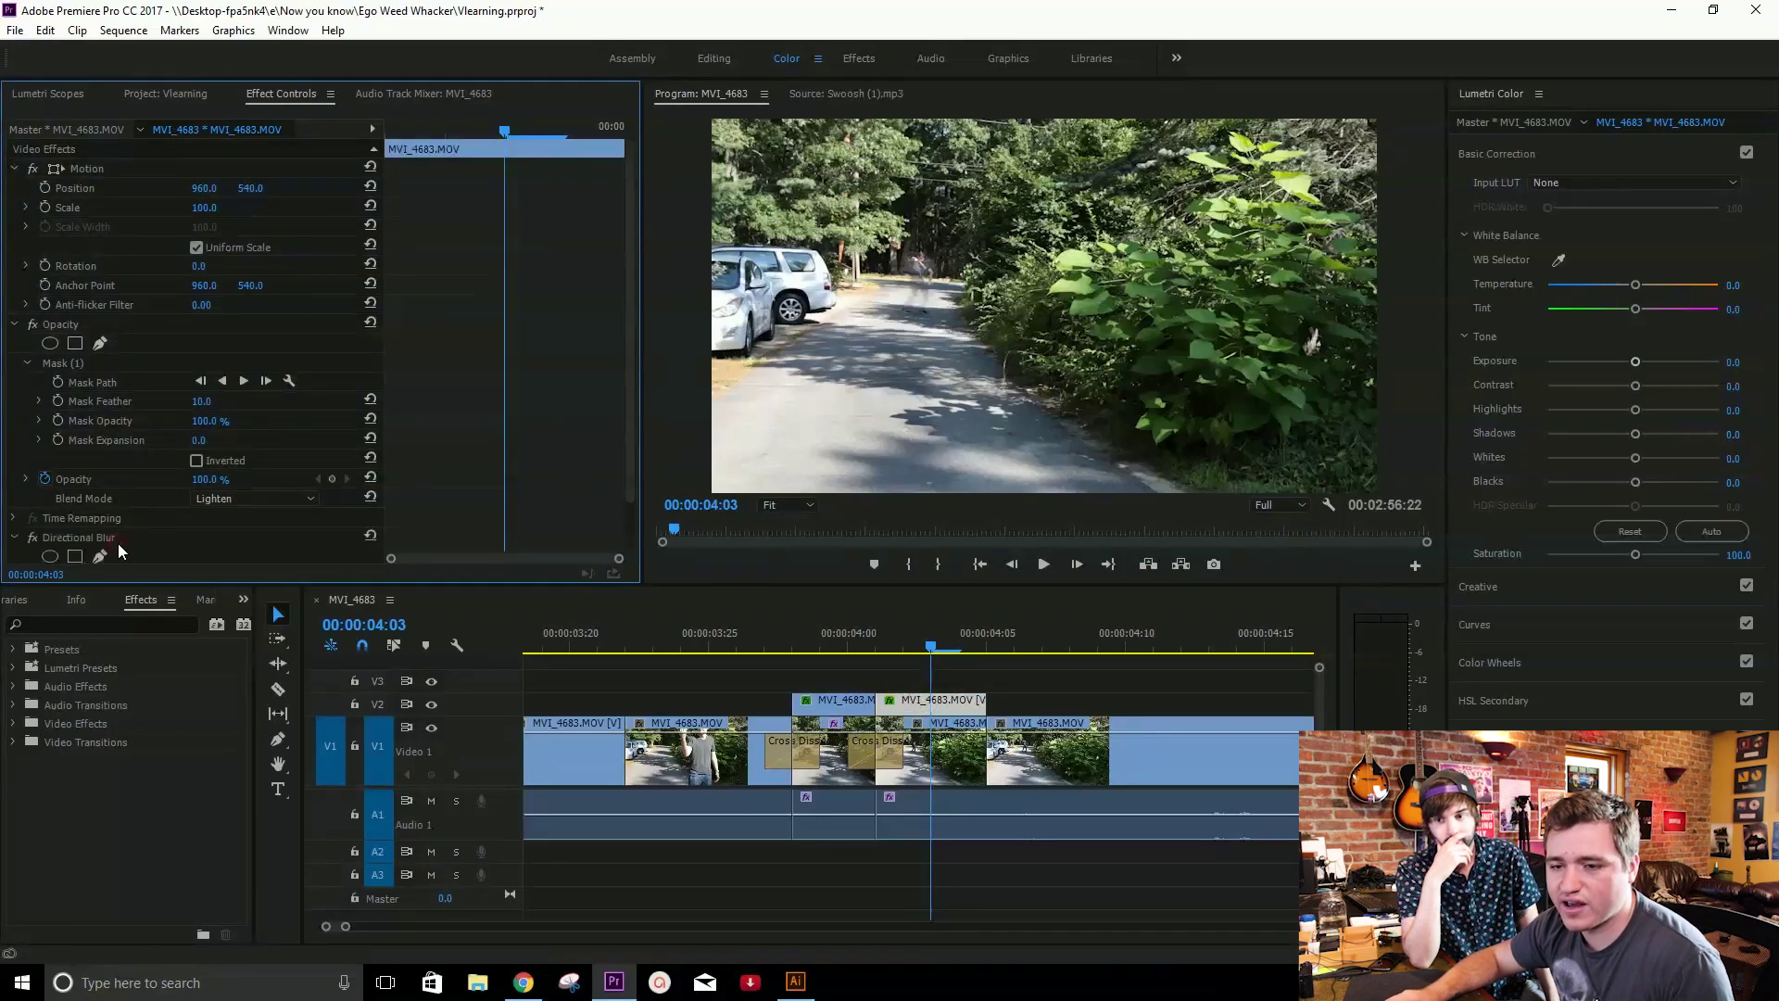
# At 00:00:04:02, set the distant-man clip's Directional Blur length to 7.
pyautogui.click(914, 647)
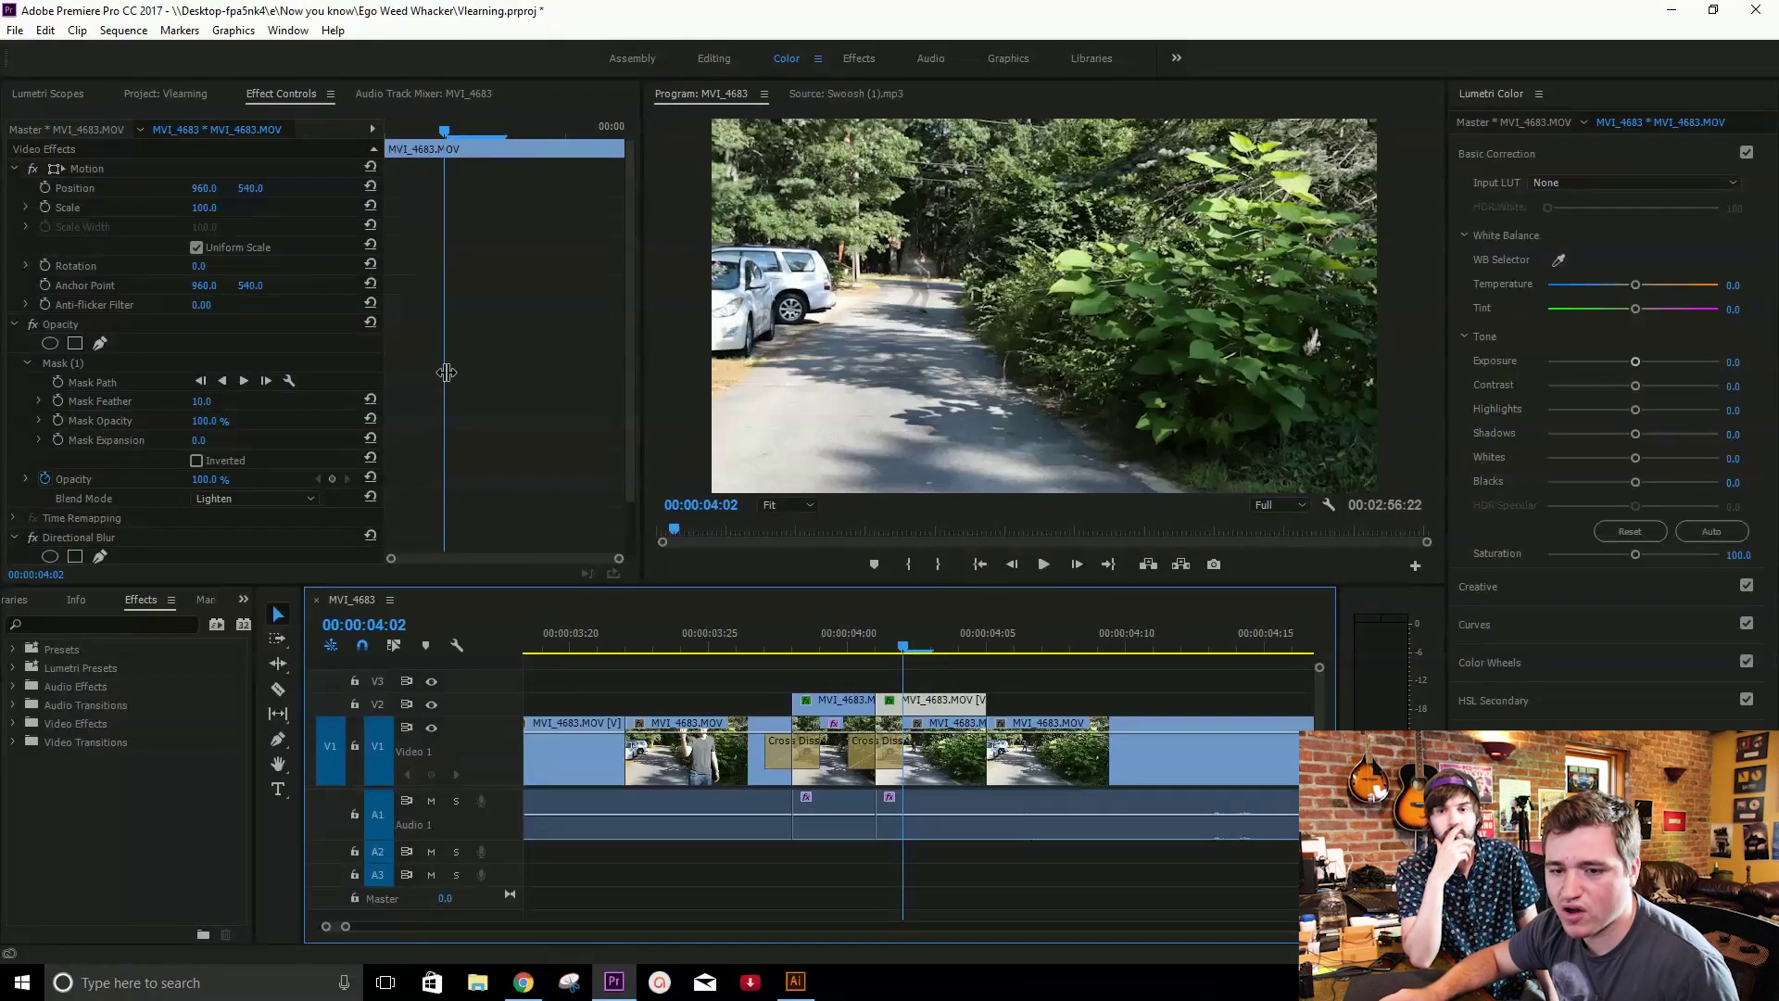
pyautogui.scroll(-2, 308, 491)
pyautogui.moveTo(202, 535); pyautogui.dragTo(174, 546)
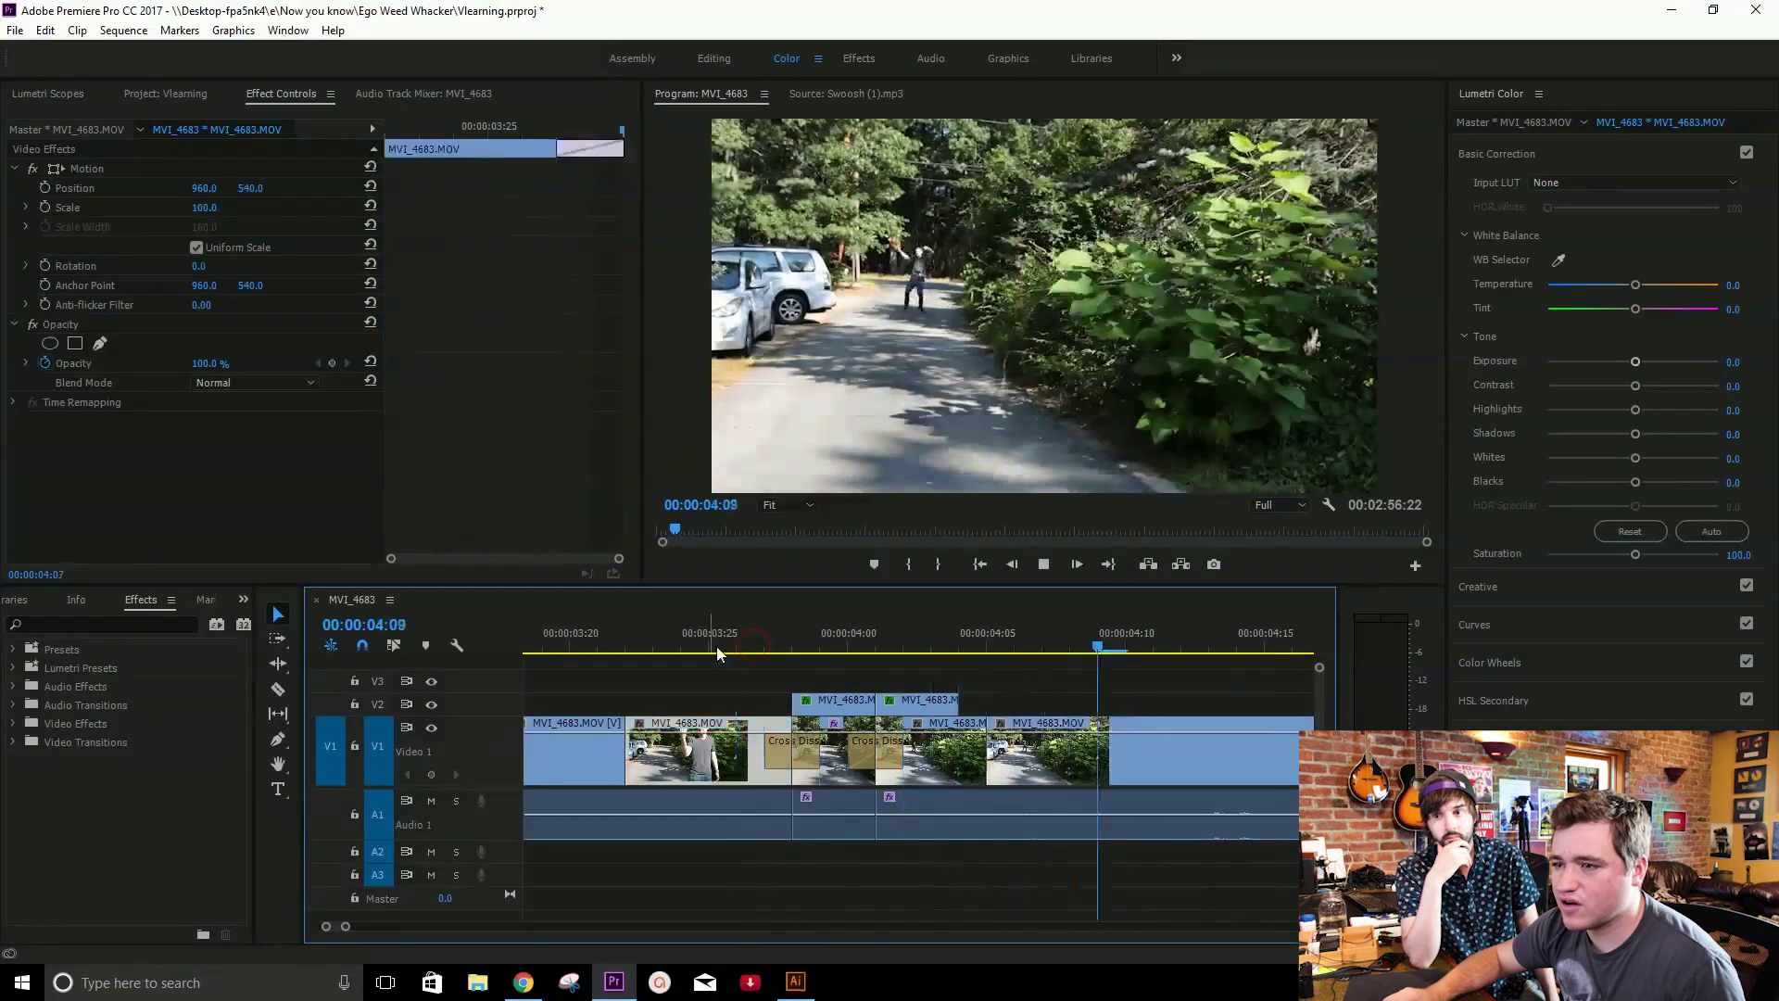
# Play back the disappearing and reappearing effect and save the project.
pyautogui.press('space')
pyautogui.press('-')
pyautogui.click(799, 637)
pyautogui.press('space')
pyautogui.hotkey('ctrl', 's')
pyautogui.click(993, 671)
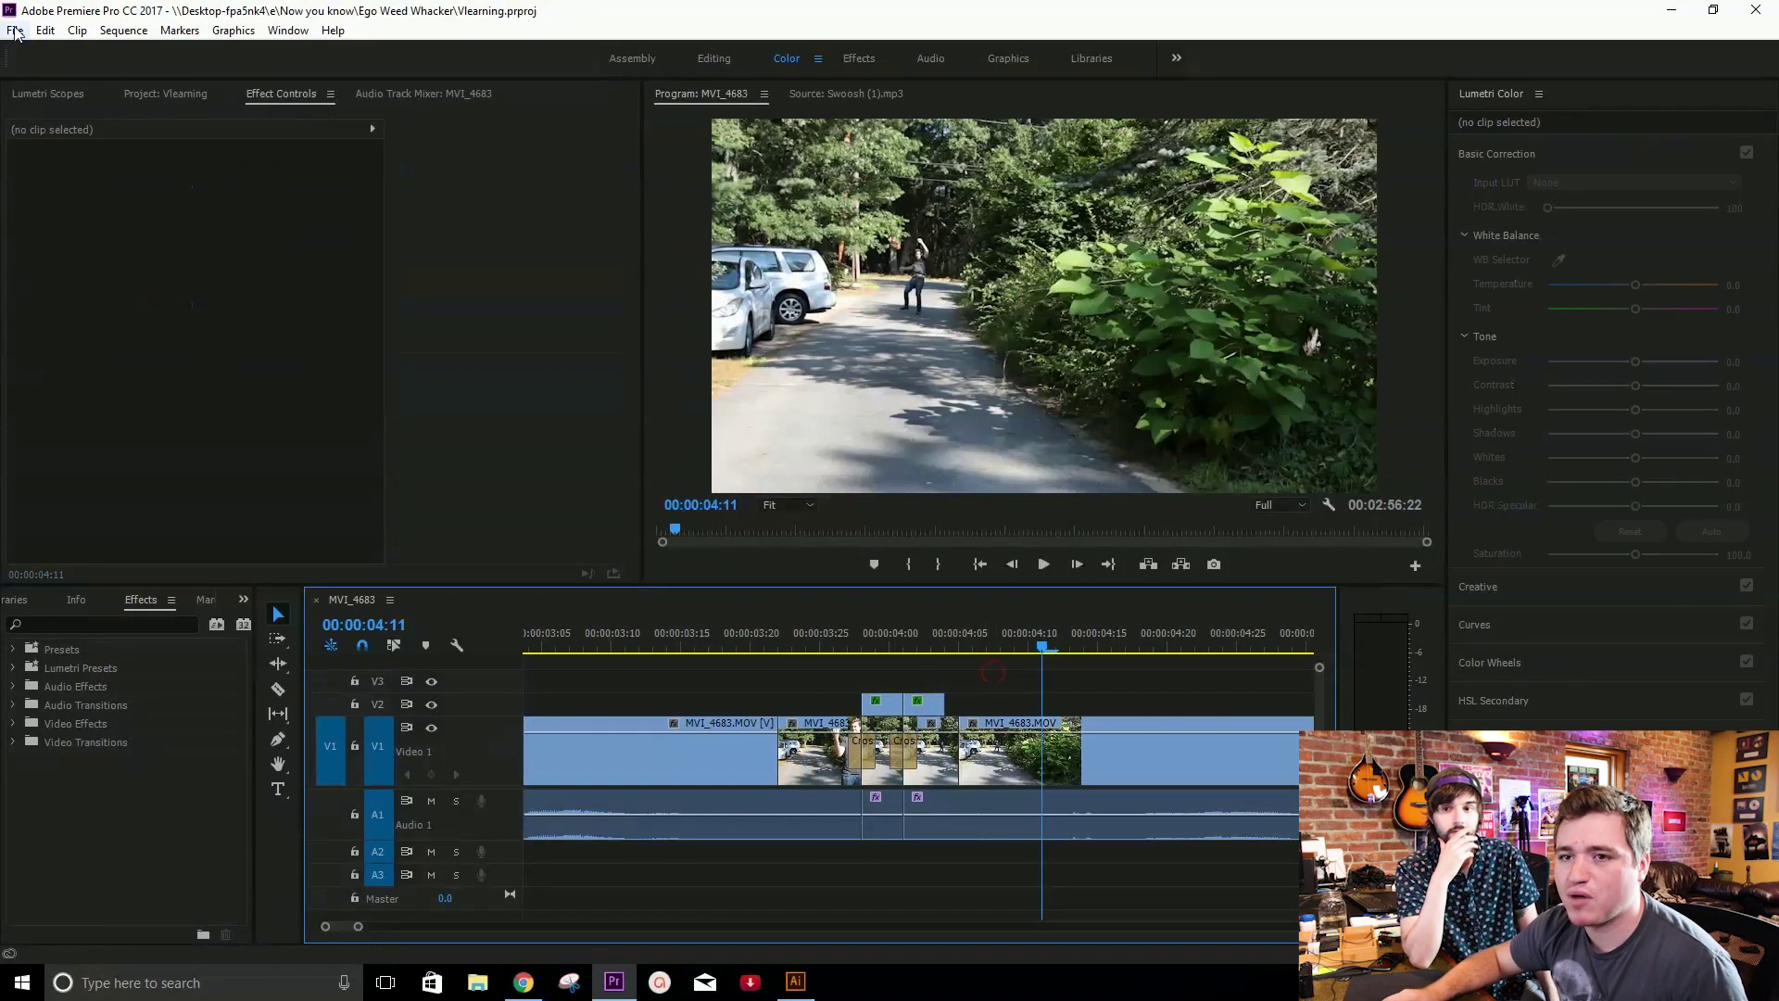
# Mark a 15-frame section of Swoosh.mp3 ending at 00;00;01;14 and place it on A2, starting just before the first V2 clip.
pyautogui.click(161, 94)
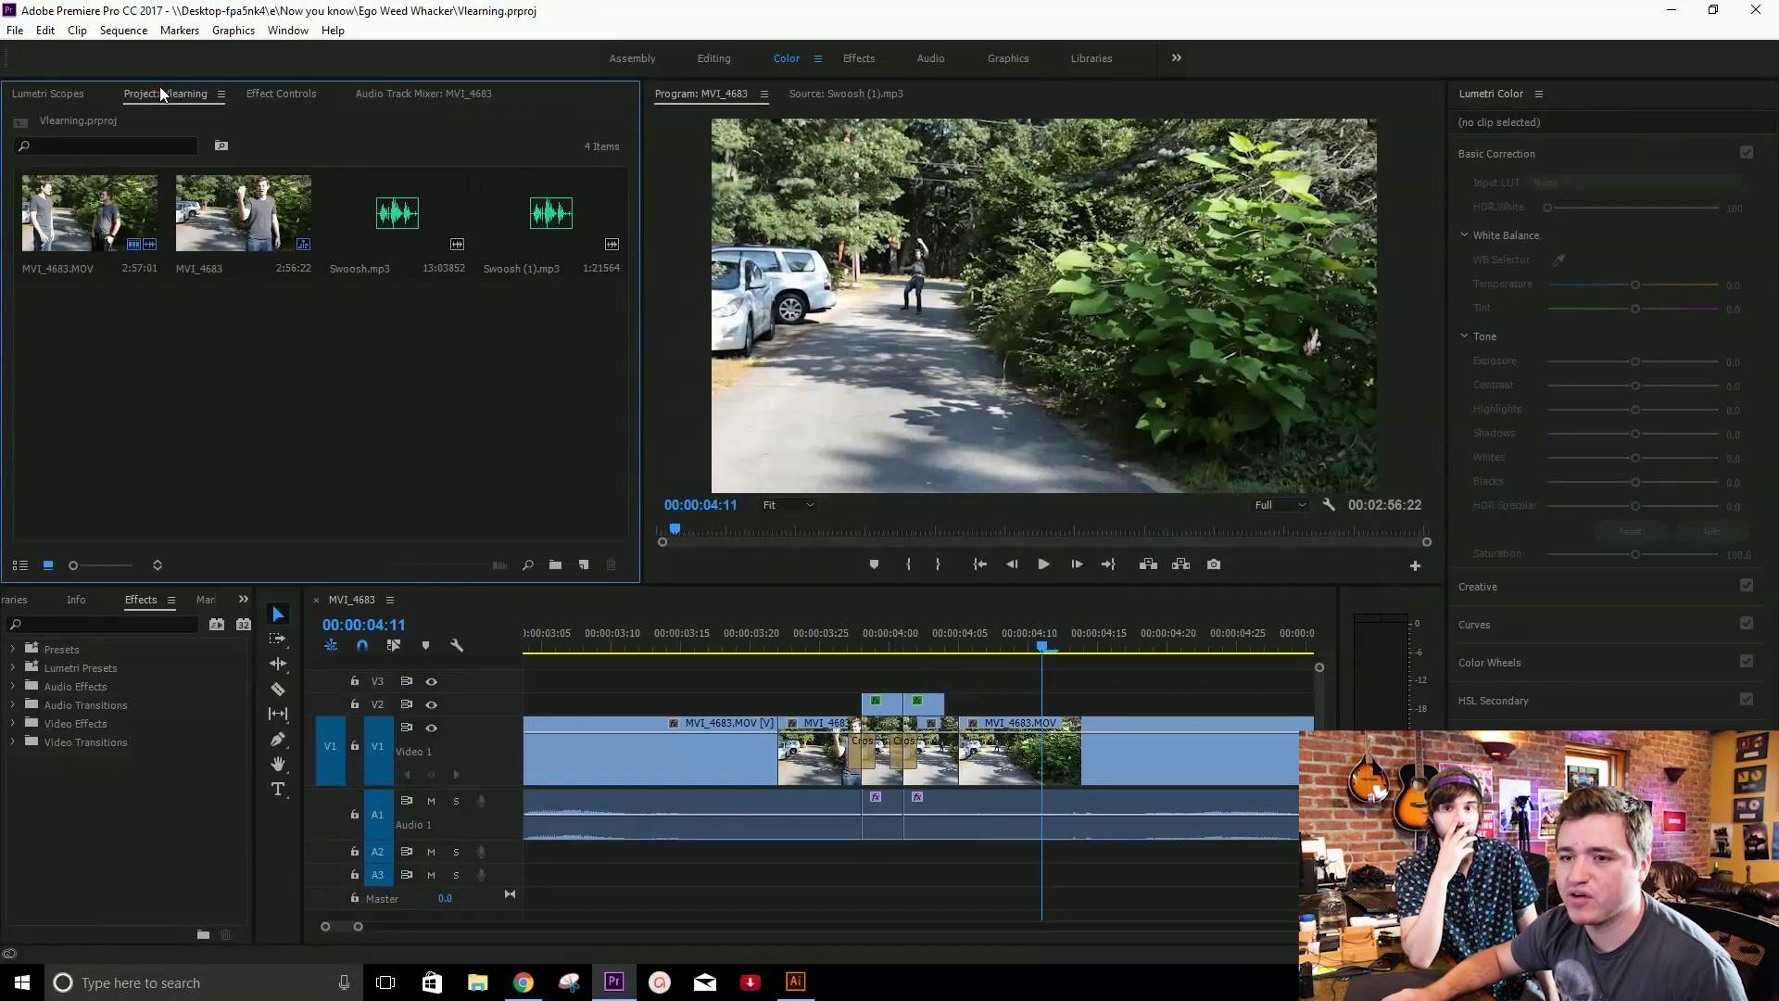
pyautogui.doubleClick(388, 232)
pyautogui.moveTo(714, 360); pyautogui.dragTo(735, 359)
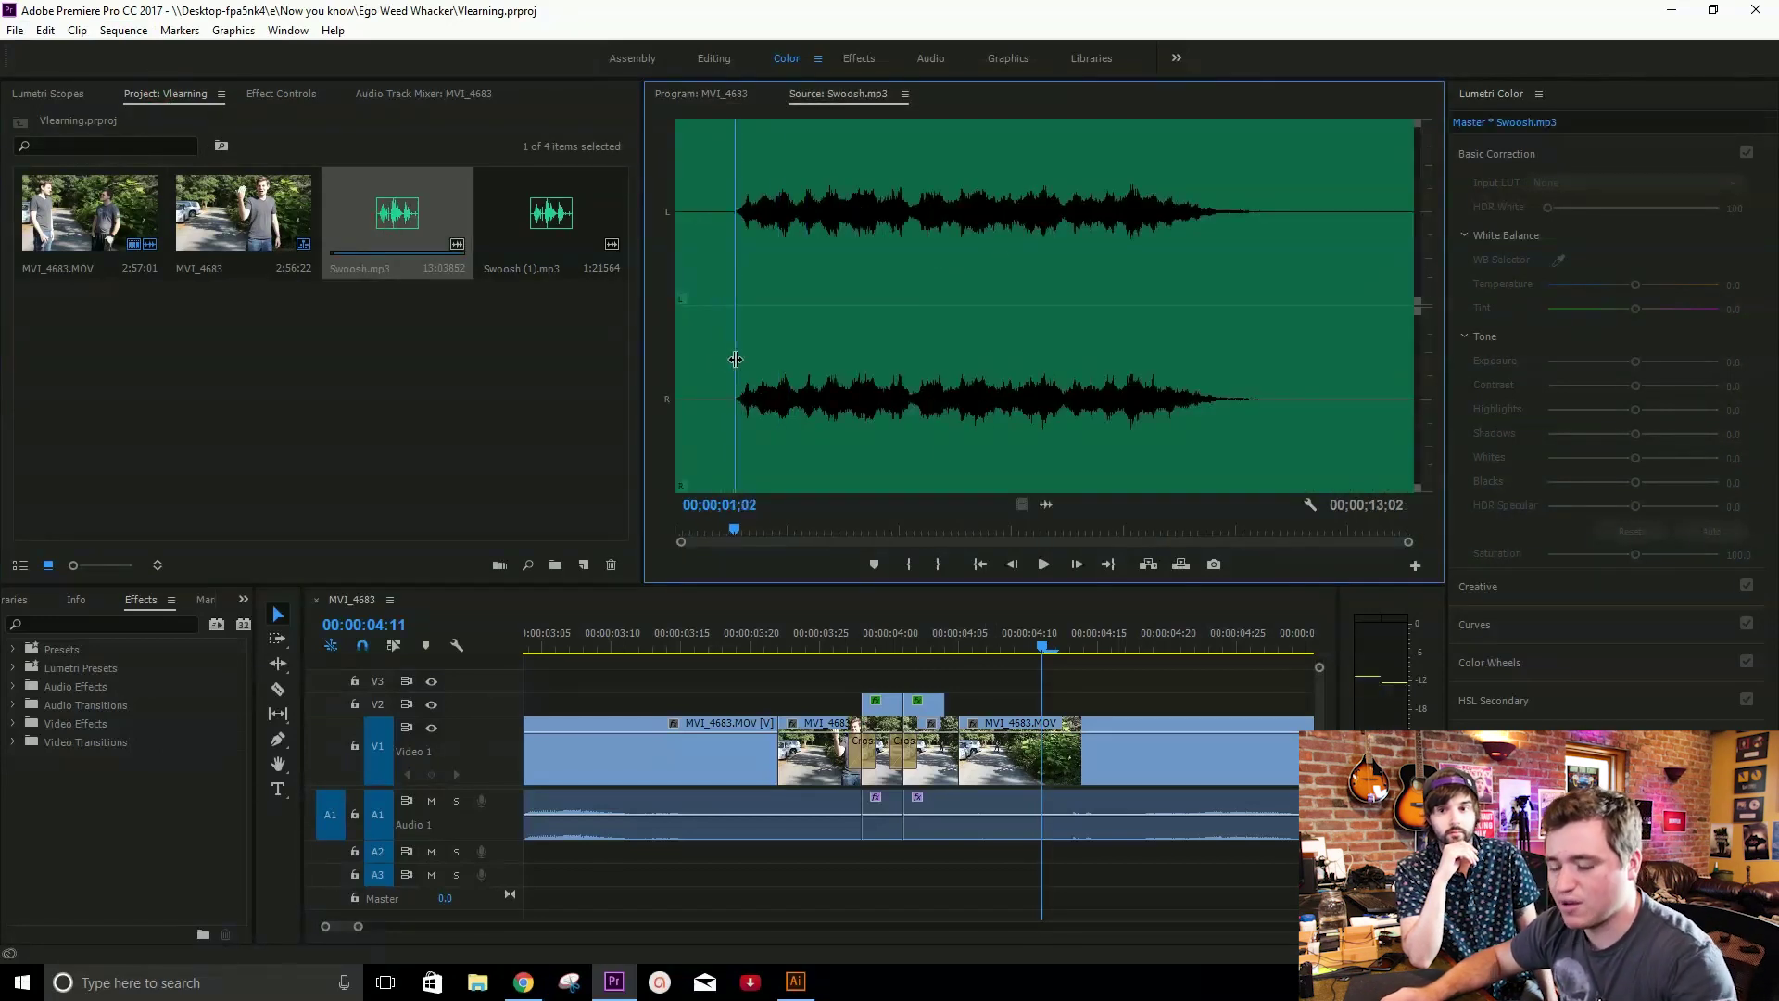
pyautogui.moveTo(1046, 505); pyautogui.dragTo(913, 826)
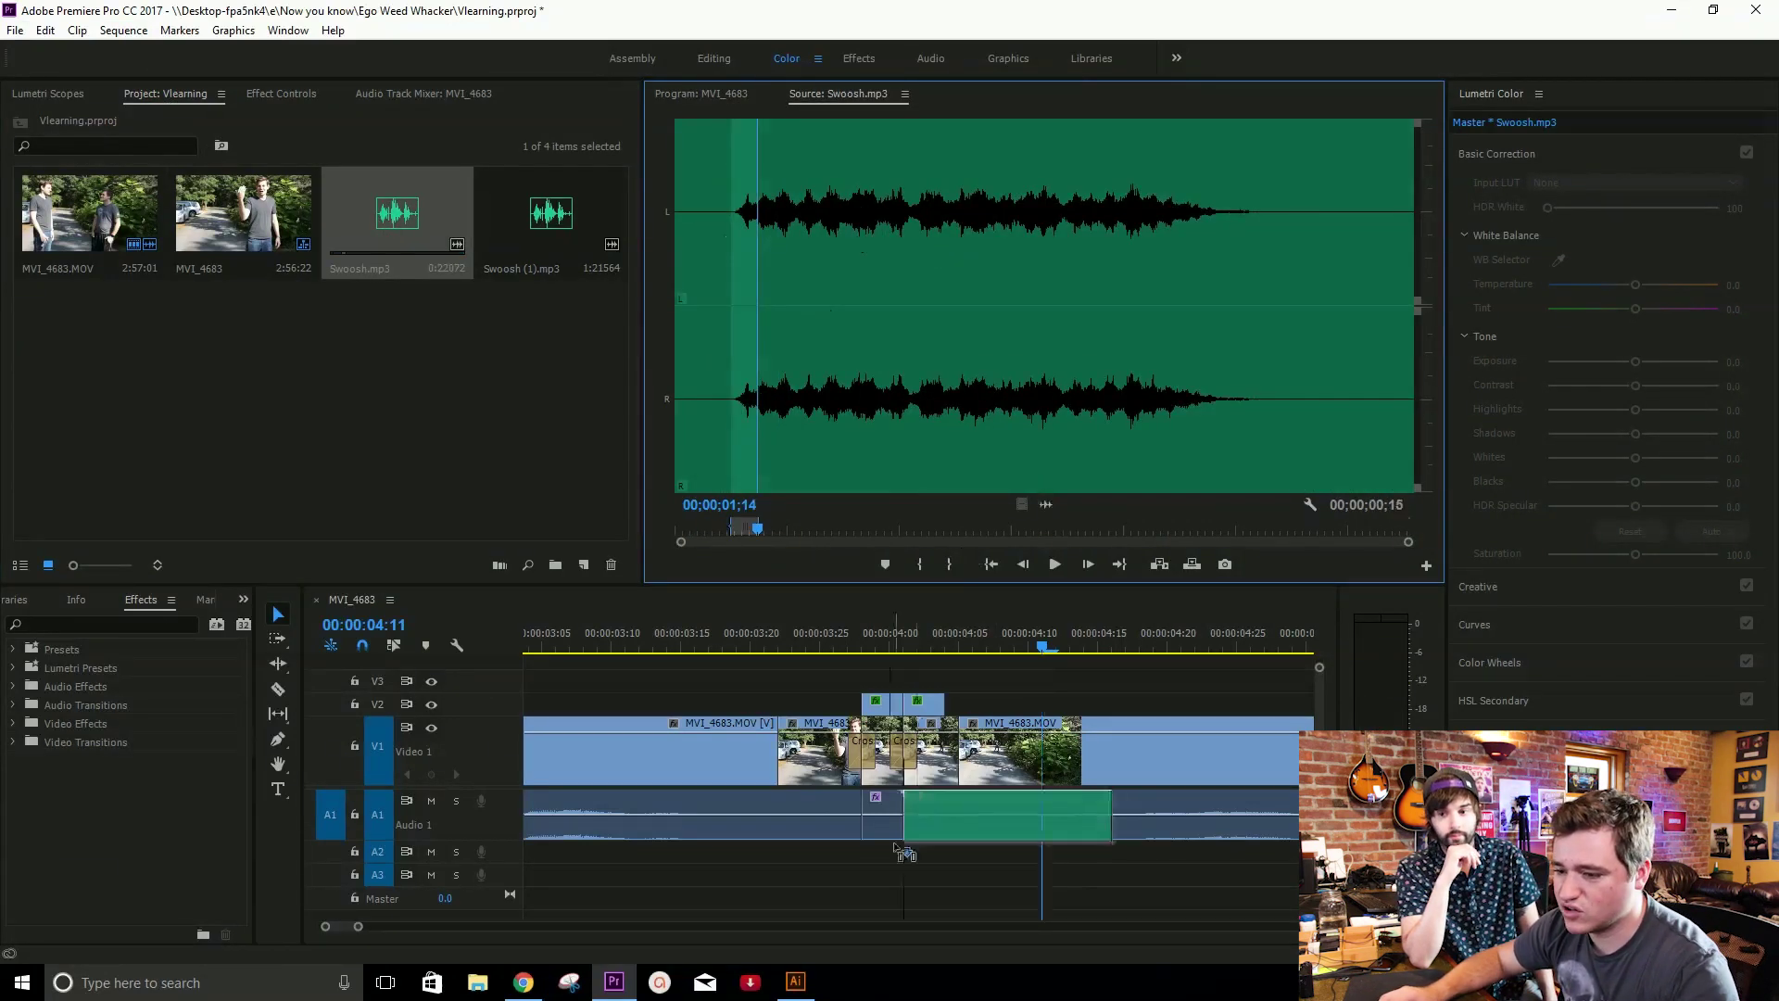
pyautogui.moveTo(882, 836); pyautogui.dragTo(862, 837)
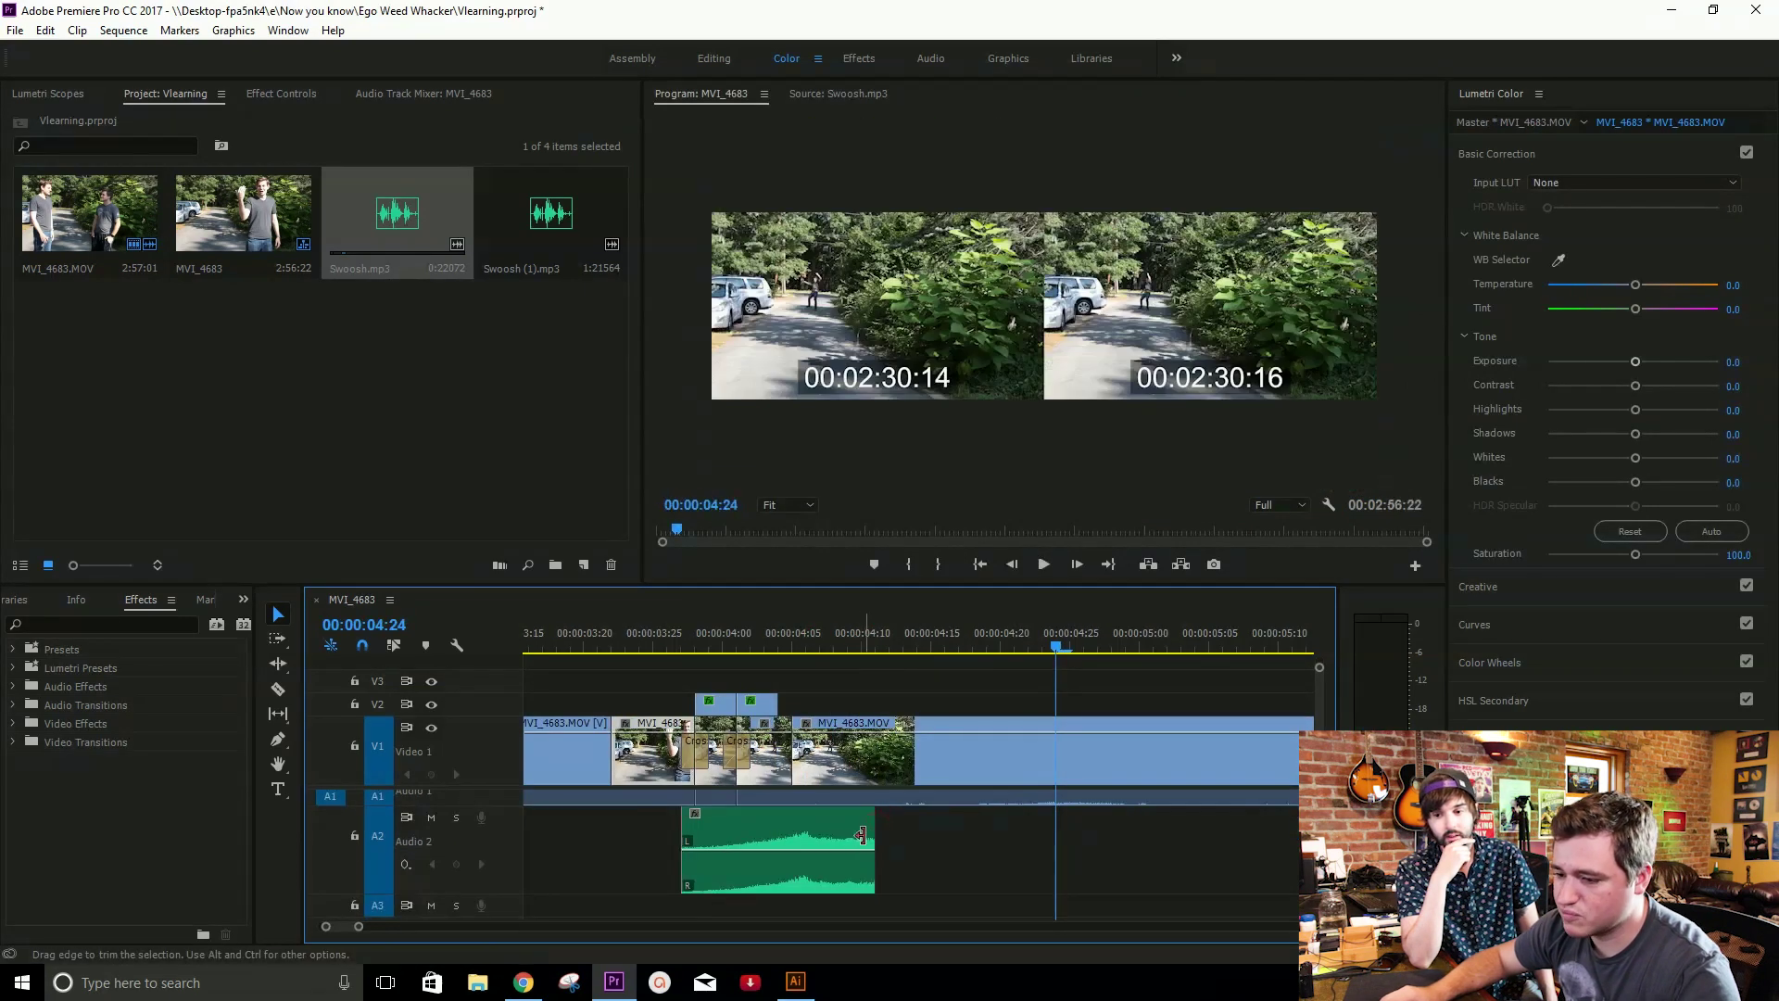
# Fade out the end of the A2 swoosh with a shortened Constant Power transition and play back the effect with sound.
pyautogui.rightClick(862, 837)
pyautogui.click(931, 805)
pyautogui.moveTo(691, 841); pyautogui.dragTo(835, 835)
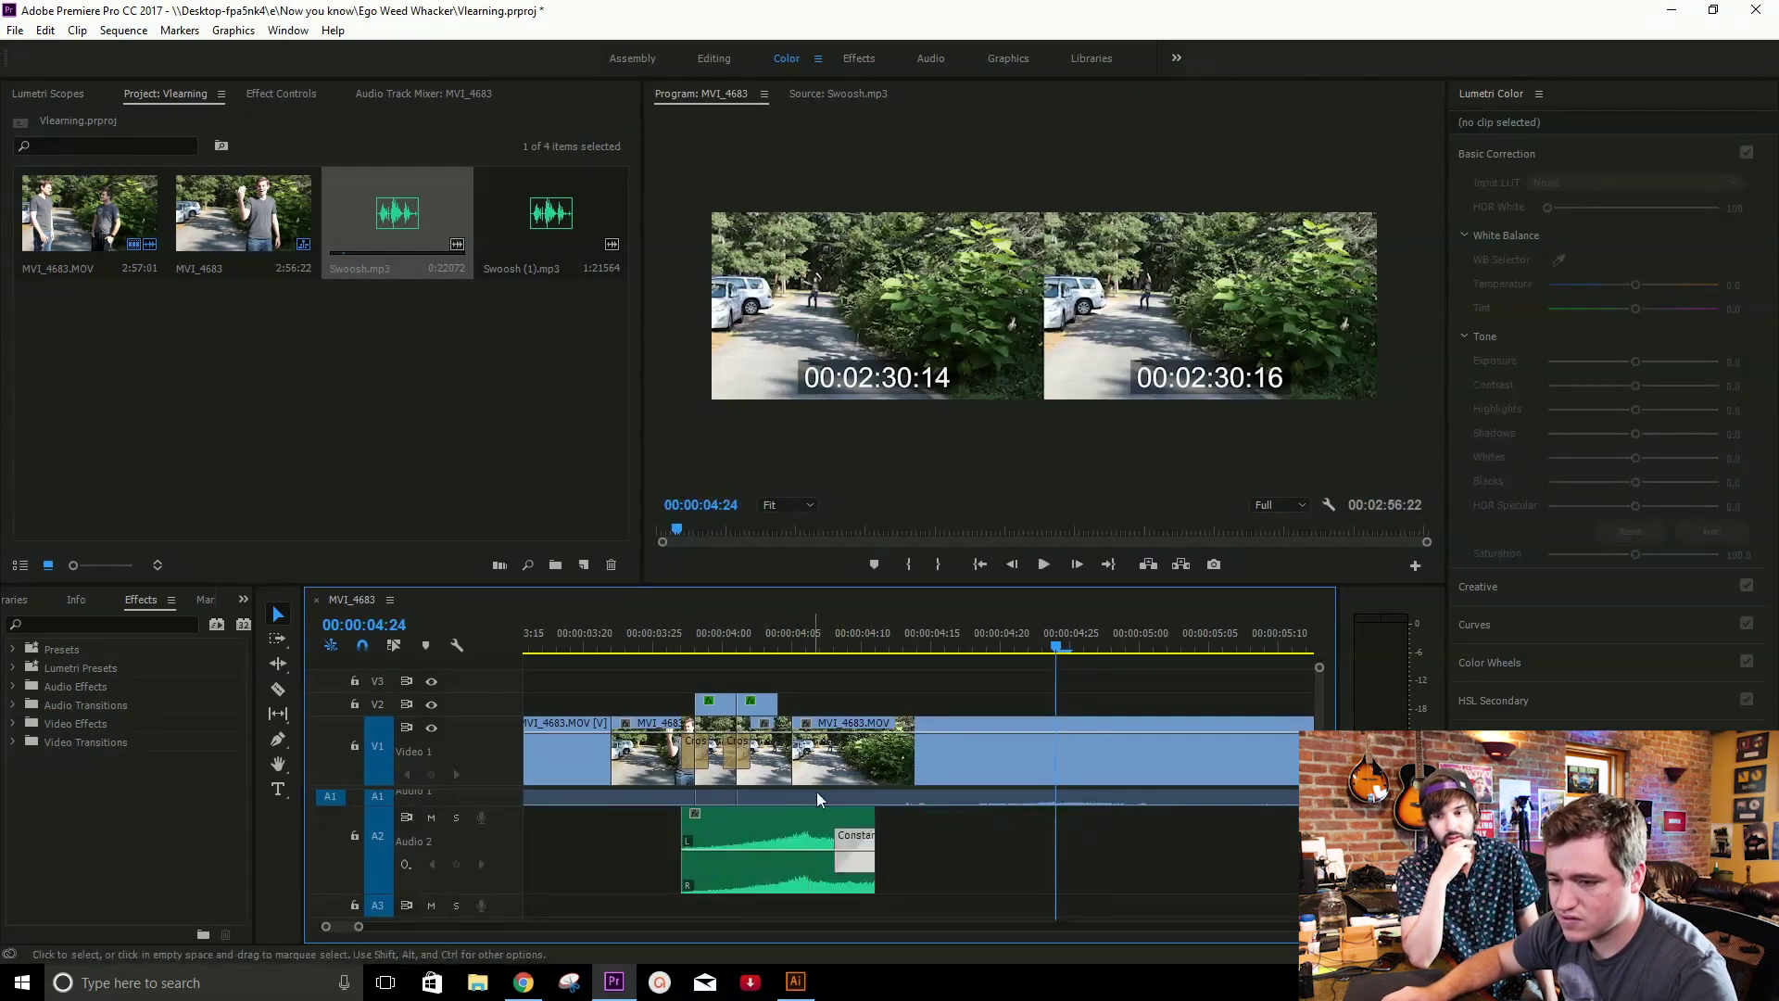
pyautogui.click(668, 637)
pyautogui.press('space')
pyautogui.click(664, 638)
pyautogui.press('space')
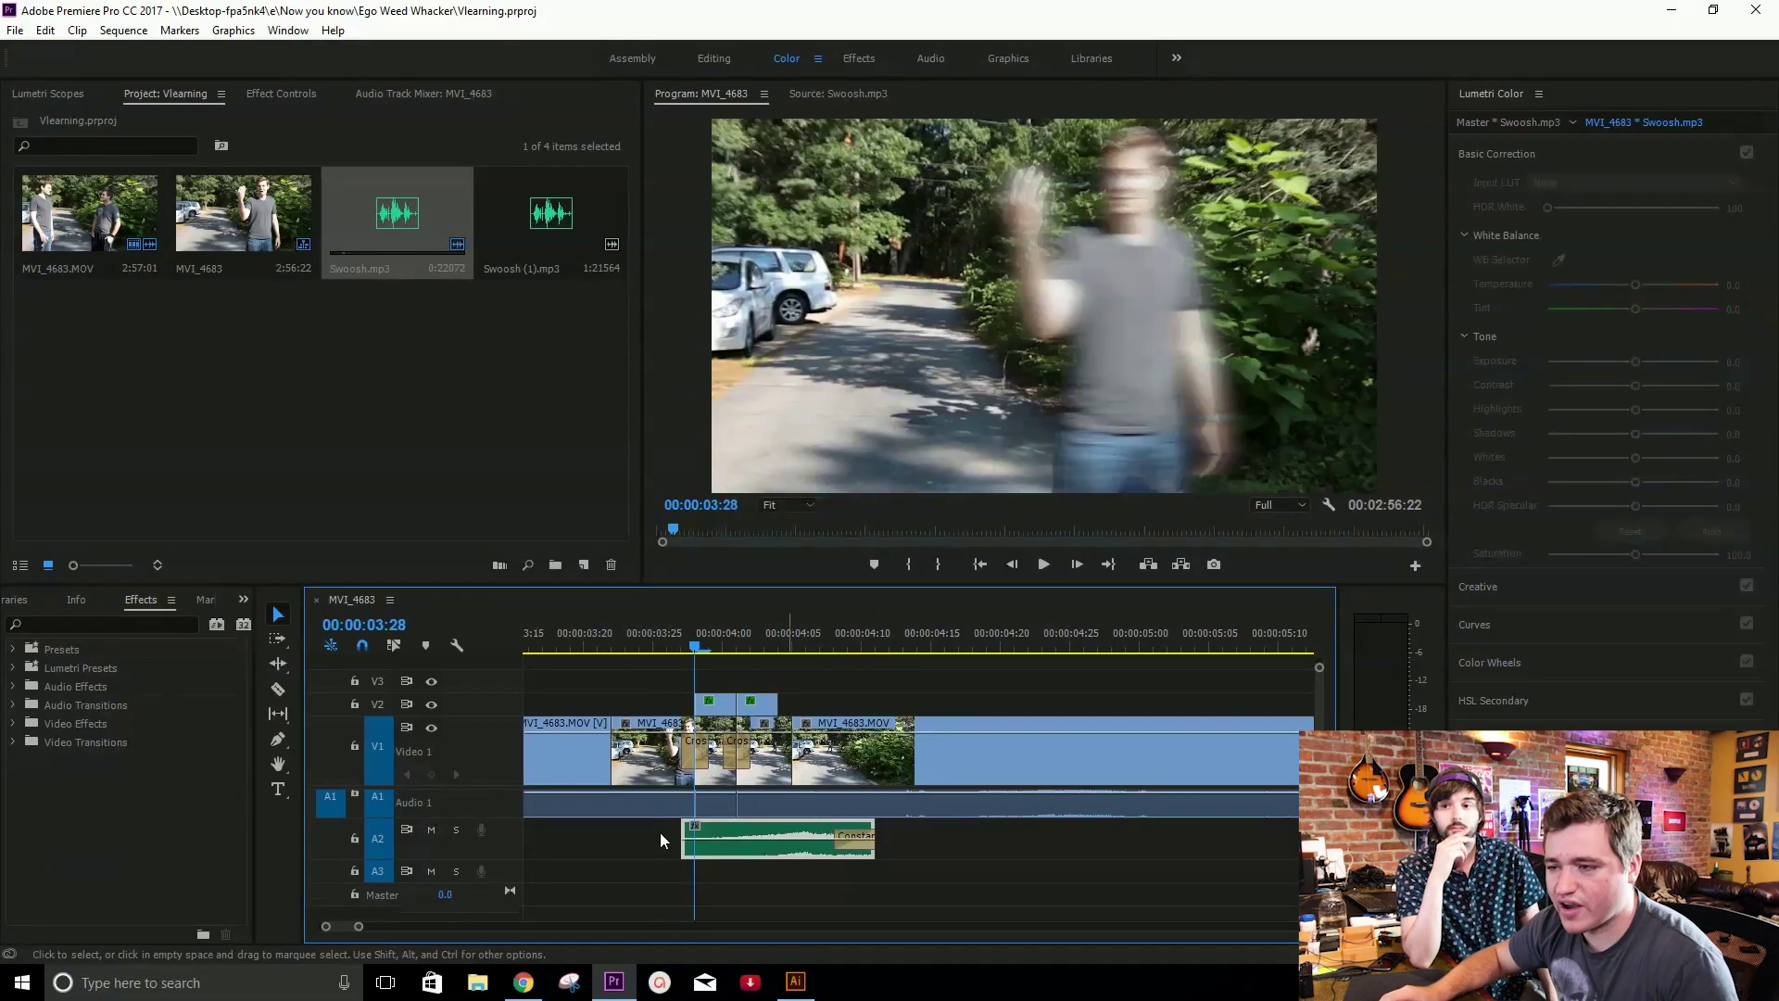
# Trim the end of Swoosh (1).mp3, place it on A3 aligned with the start of the A2 swoosh, and play back the combined sound.
pyautogui.doubleClick(556, 209)
pyautogui.moveTo(770, 264); pyautogui.dragTo(1039, 343)
pyautogui.press('i')
pyautogui.hotkey('ctrl', 'z')
pyautogui.press('o')
pyautogui.moveTo(1048, 502); pyautogui.dragTo(966, 841)
pyautogui.press('space')
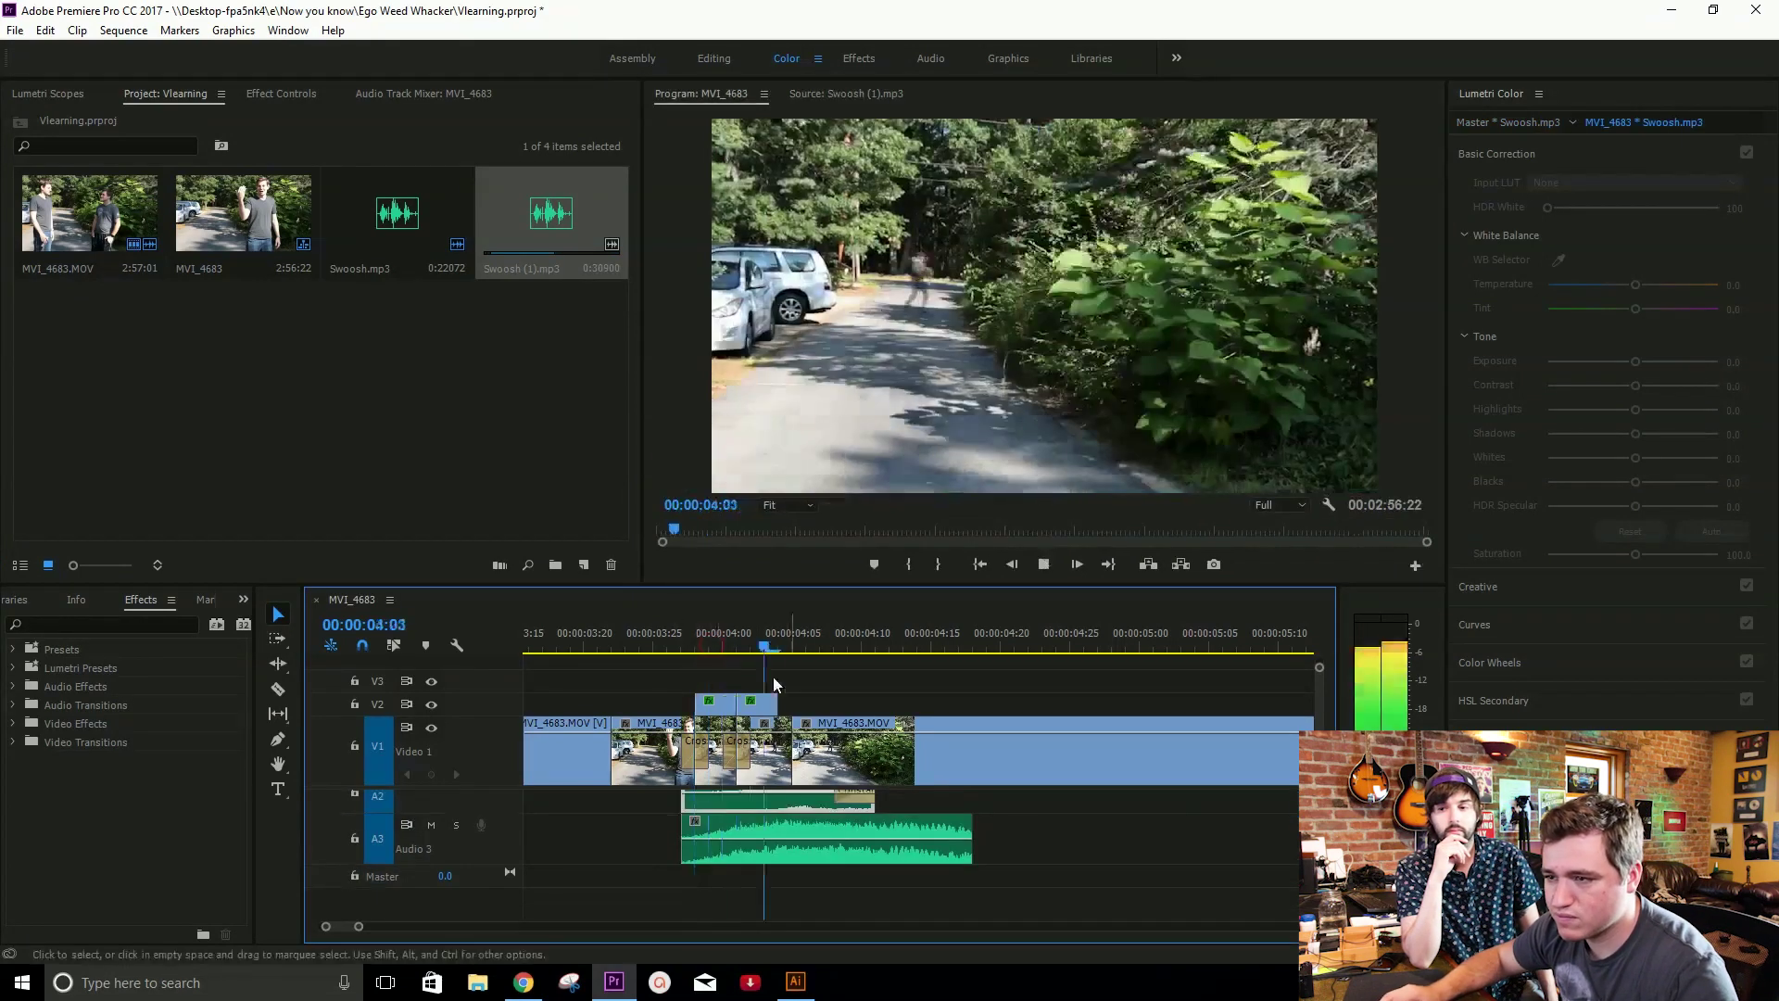
pyautogui.press('space')
# Apply the default Constant Power transition to the end of the A3 swoosh and shorten it to start where the A2 swoosh ends.
pyautogui.rightClick(966, 842)
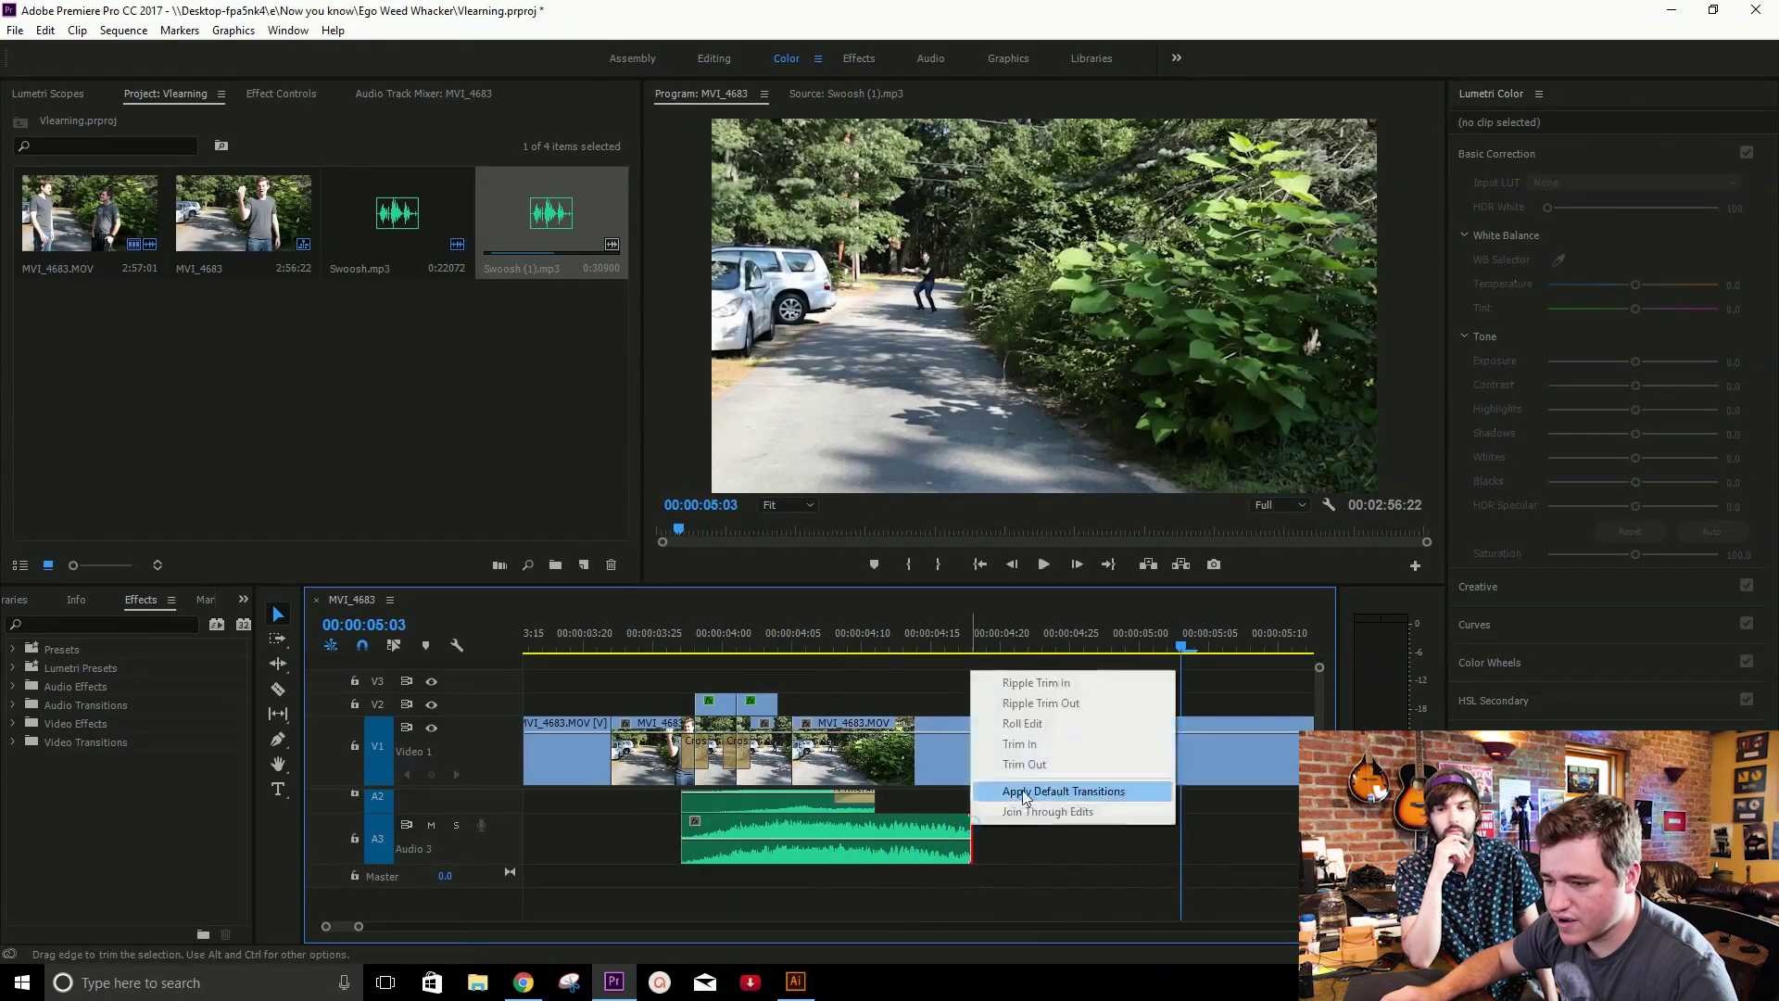
pyautogui.click(1023, 789)
pyautogui.moveTo(690, 834); pyautogui.dragTo(889, 832)
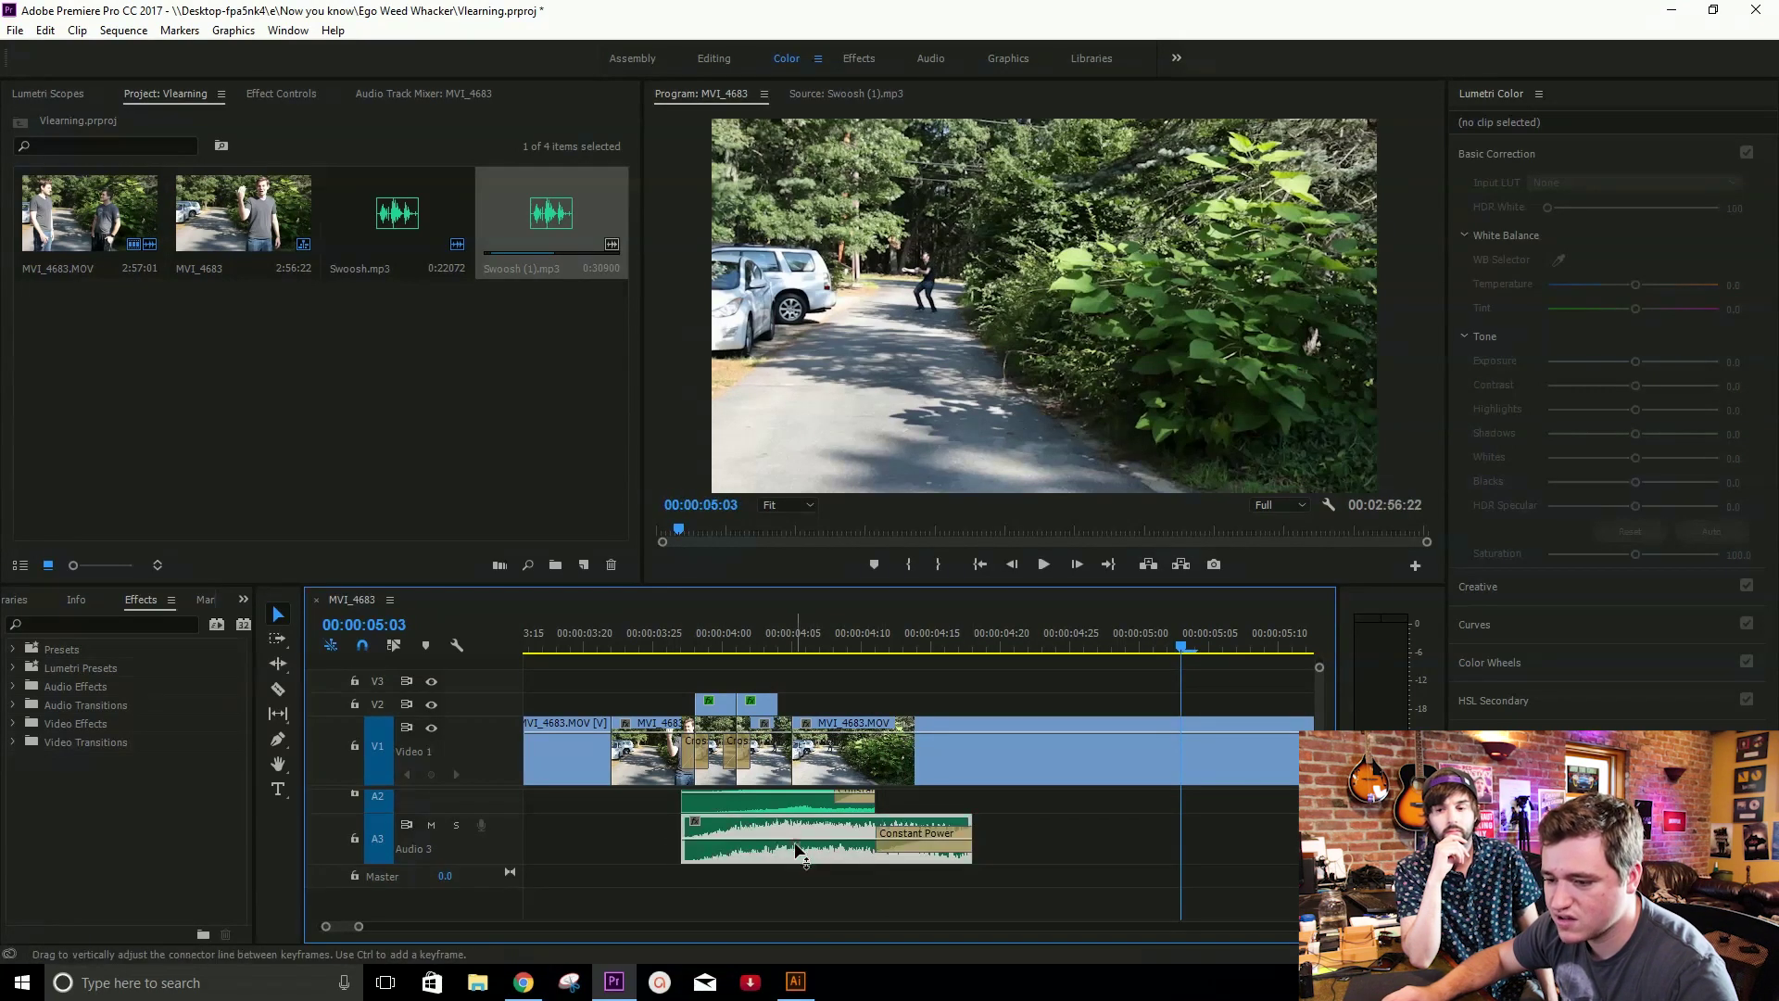
# Play back the finished super-speed move with both swoosh sounds, replaying it from shortly before the disappearance.
pyautogui.click(646, 632)
pyautogui.press('-')
pyautogui.press('space')
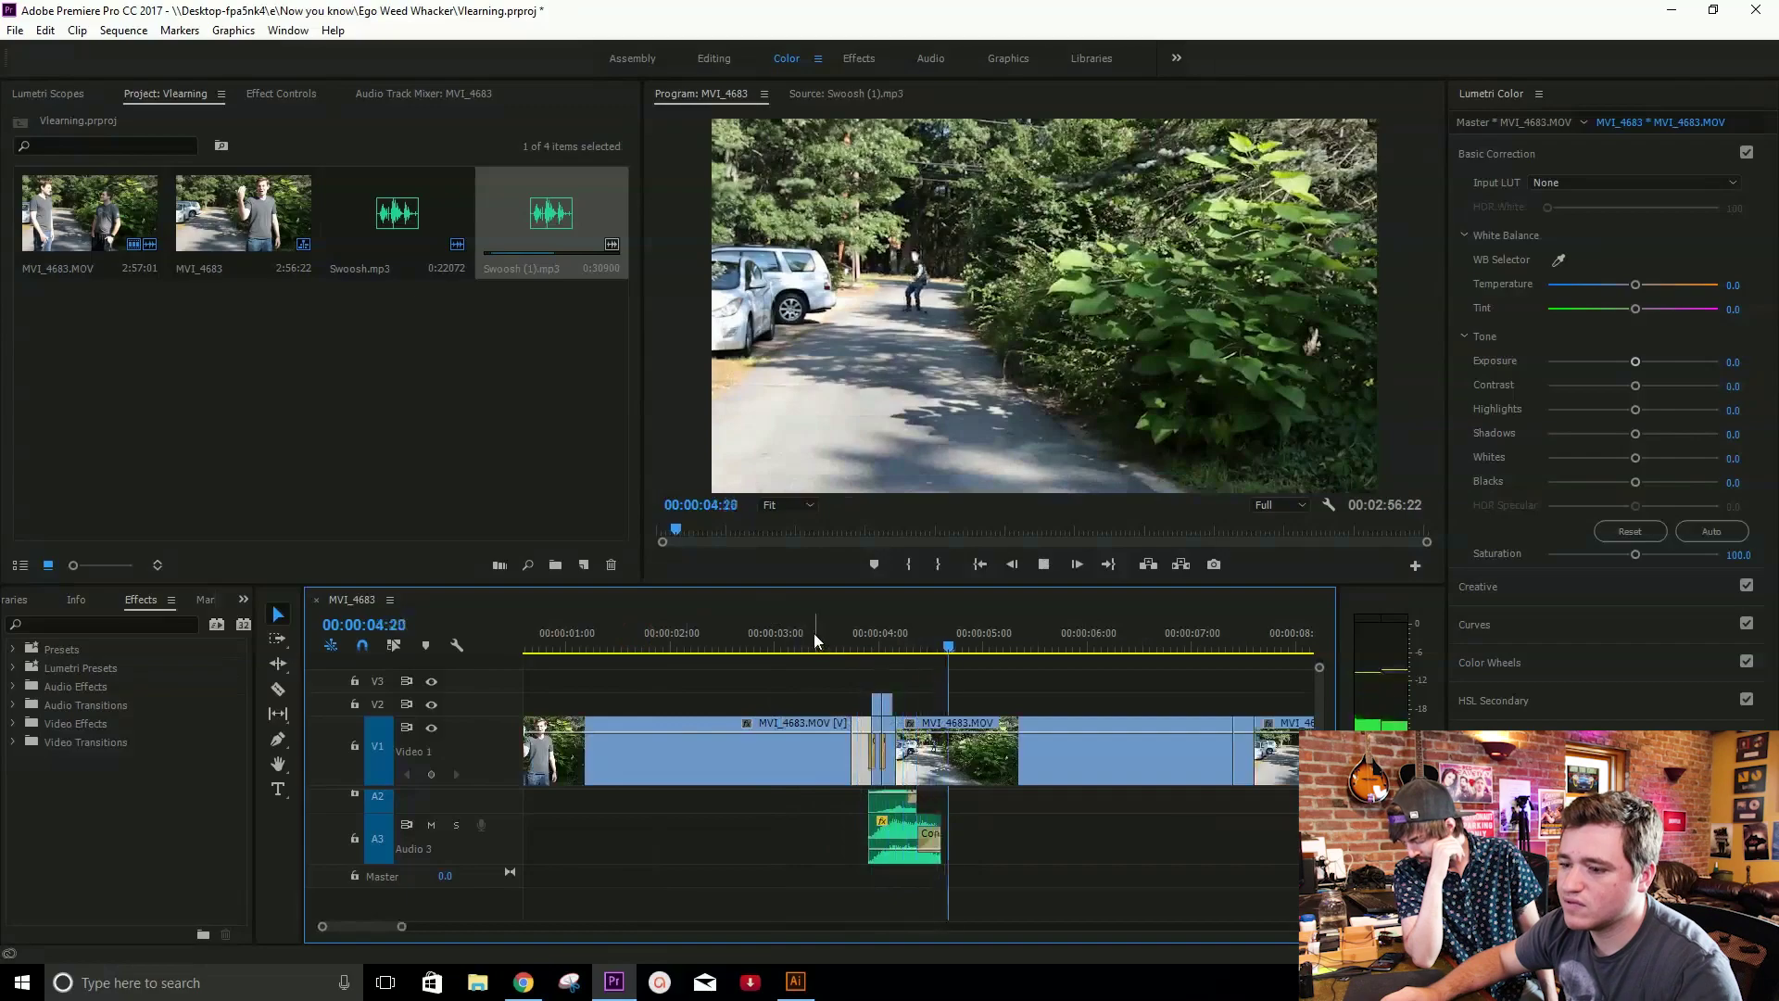
pyautogui.click(815, 636)
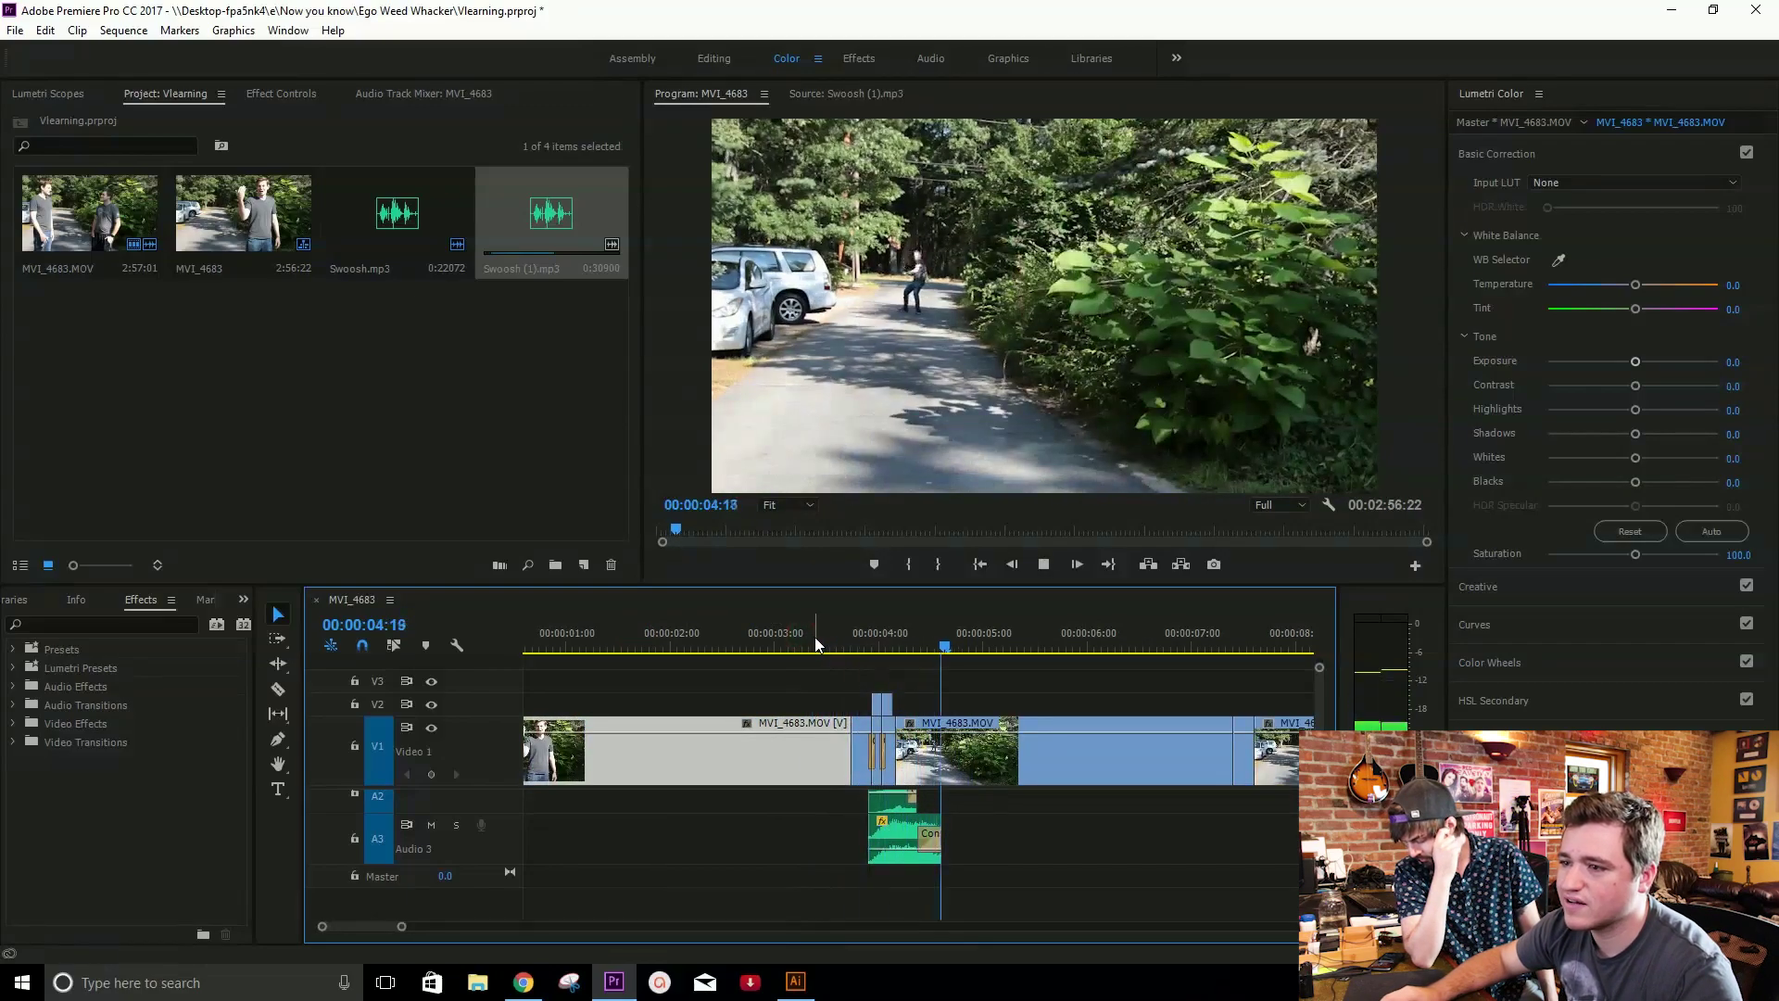